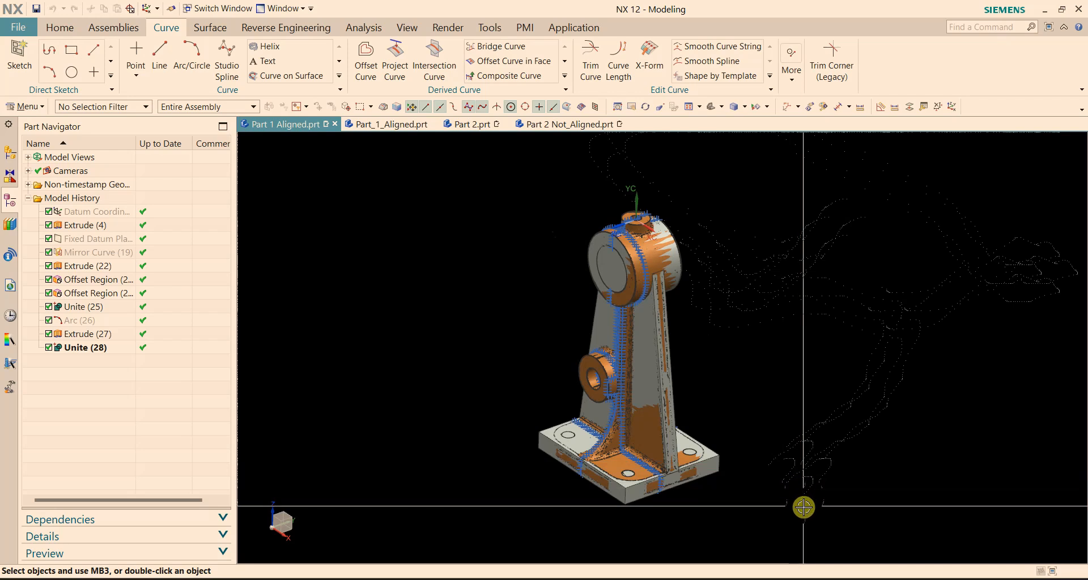
Hide the solid body of the Unite (28) feature that overlaps the orange scan.
middle_click_drag(803, 507, 807, 493, "shift")
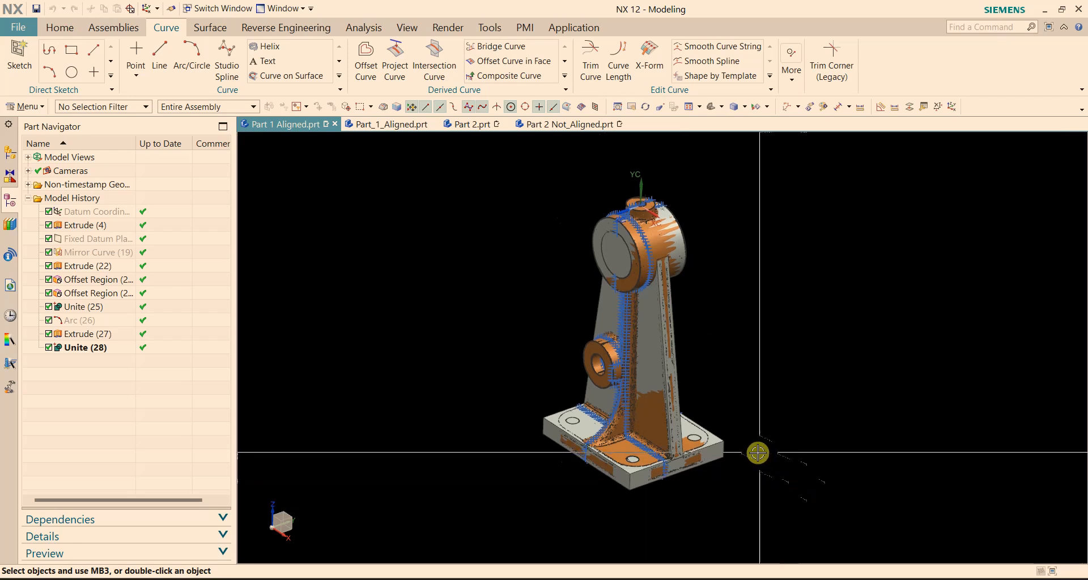
scroll(757, 453, "up", 1)
scroll(789, 477, "down", 1)
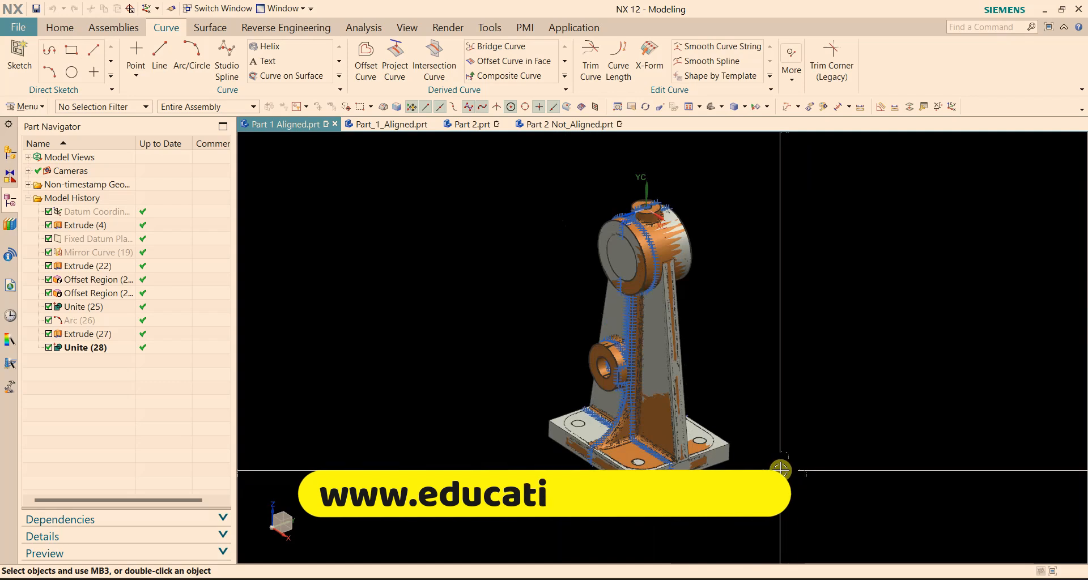
scroll(644, 360, "up", 2)
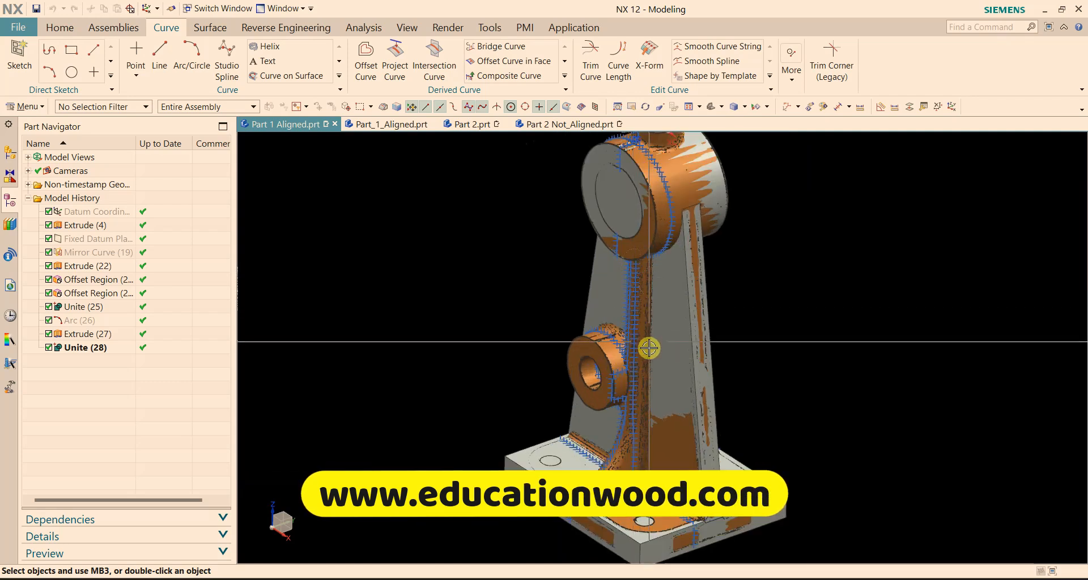
right_click(83, 352)
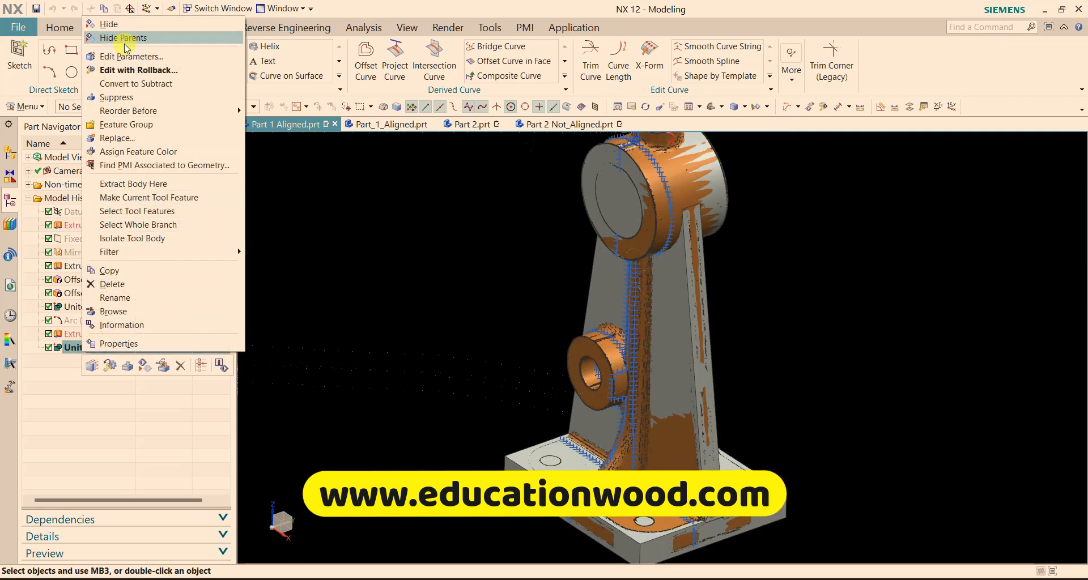
left_click(108, 24)
Examine the scanned bracket's bosses, ribs, base plate and existing section points from several angles.
middle_click_drag(446, 296, 523, 302)
scroll(522, 302, "up", 1)
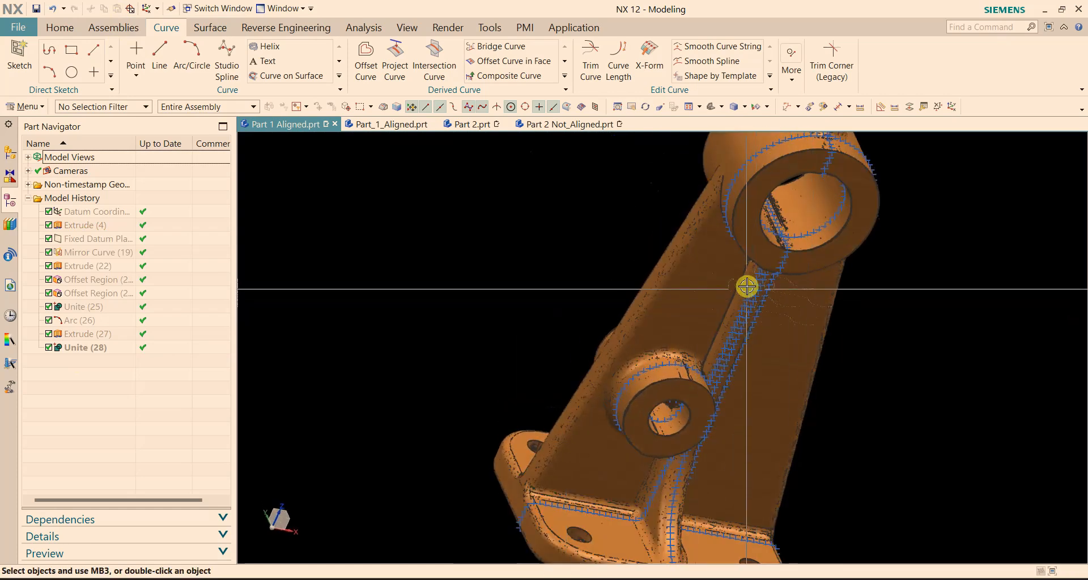
scroll(926, 390, "down", 2)
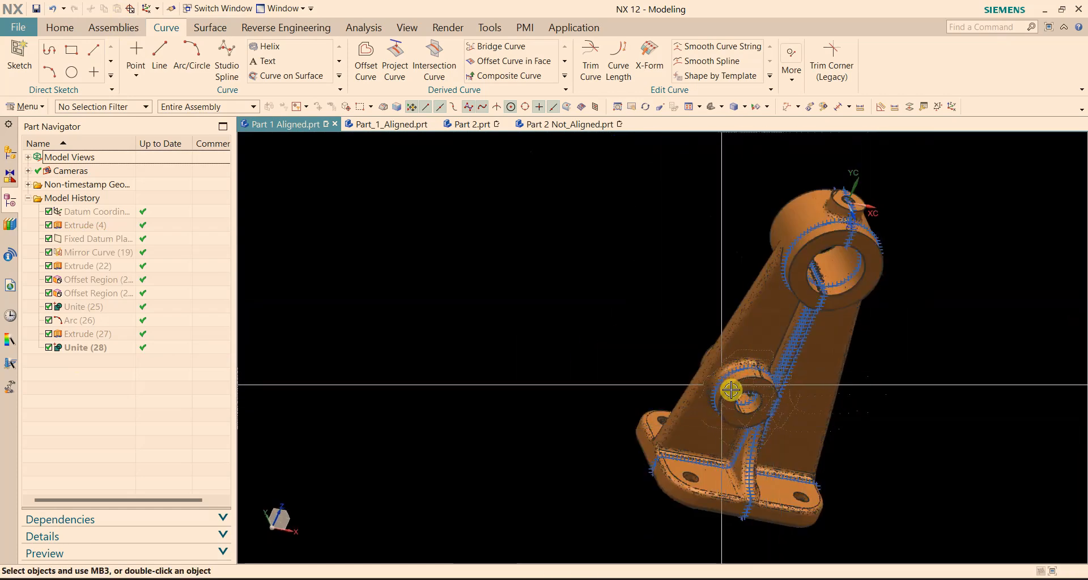
middle_click_drag(904, 406, 881, 397)
scroll(784, 158, "up", 3)
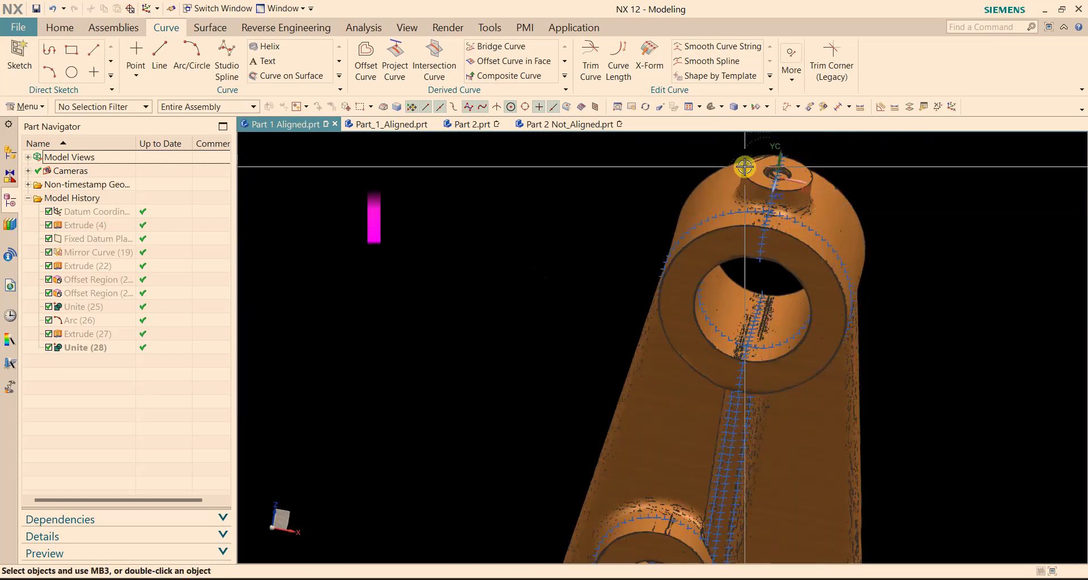
scroll(821, 357, "down", 3)
middle_click_drag(821, 357, 841, 350)
scroll(756, 288, "up", 1)
scroll(648, 231, "up", 2)
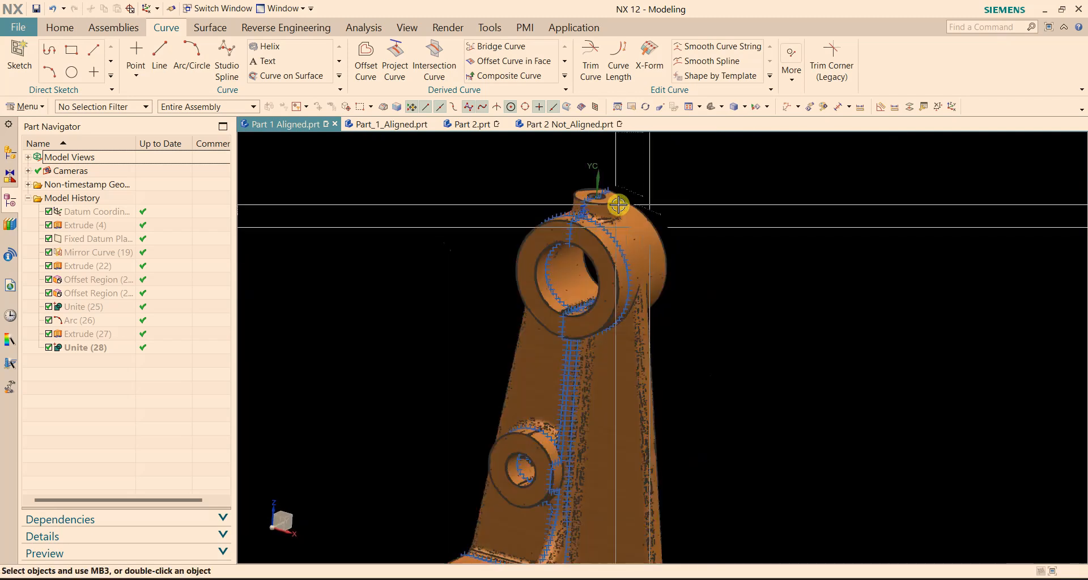
scroll(578, 468, "up", 1)
middle_click_drag(622, 396, 648, 337)
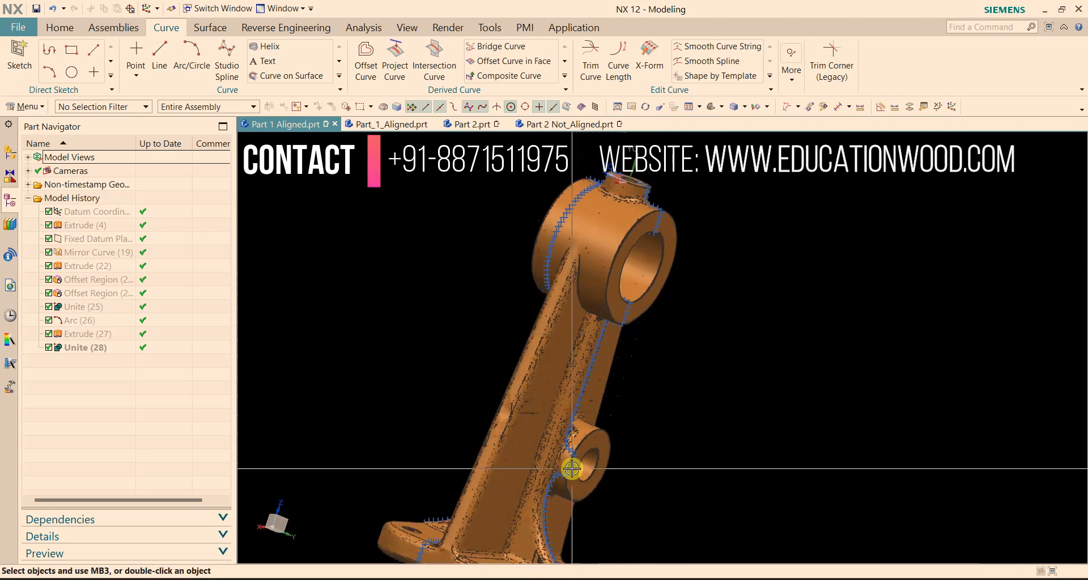
scroll(651, 431, "down", 2)
middle_click_drag(756, 412, 781, 383)
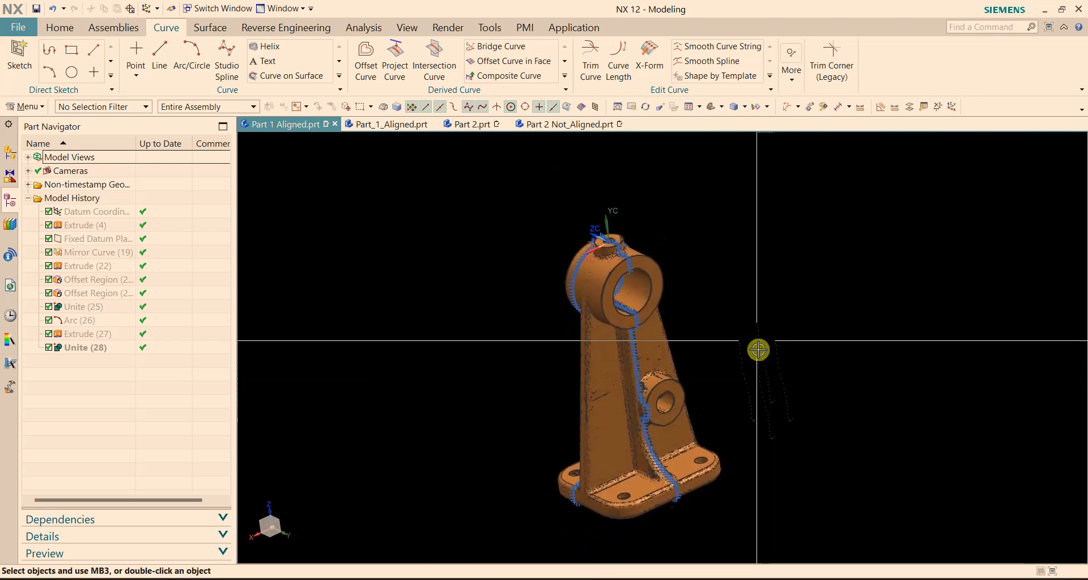
left_click(565, 76)
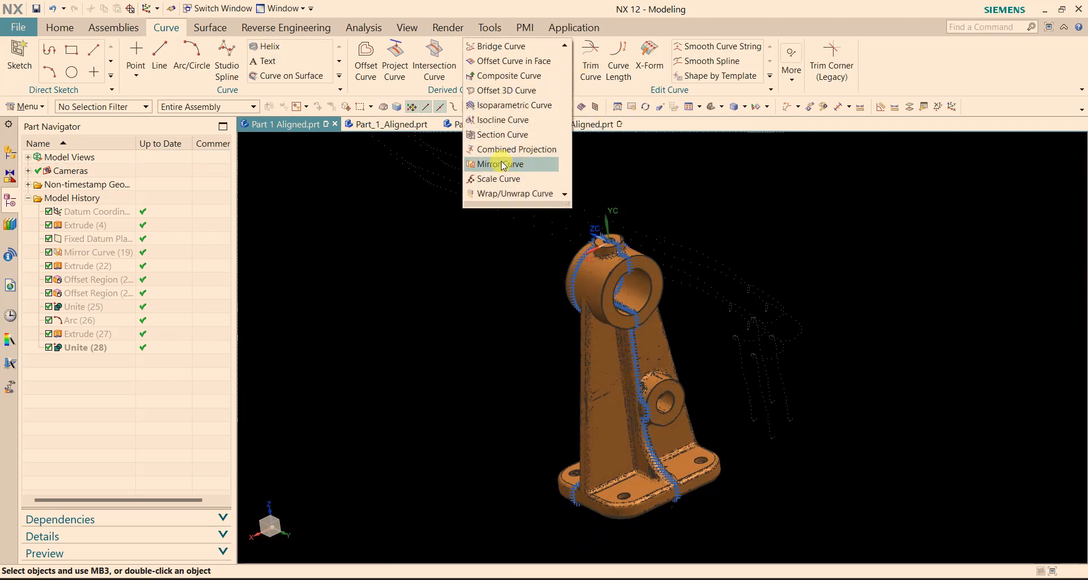
left_click(501, 141)
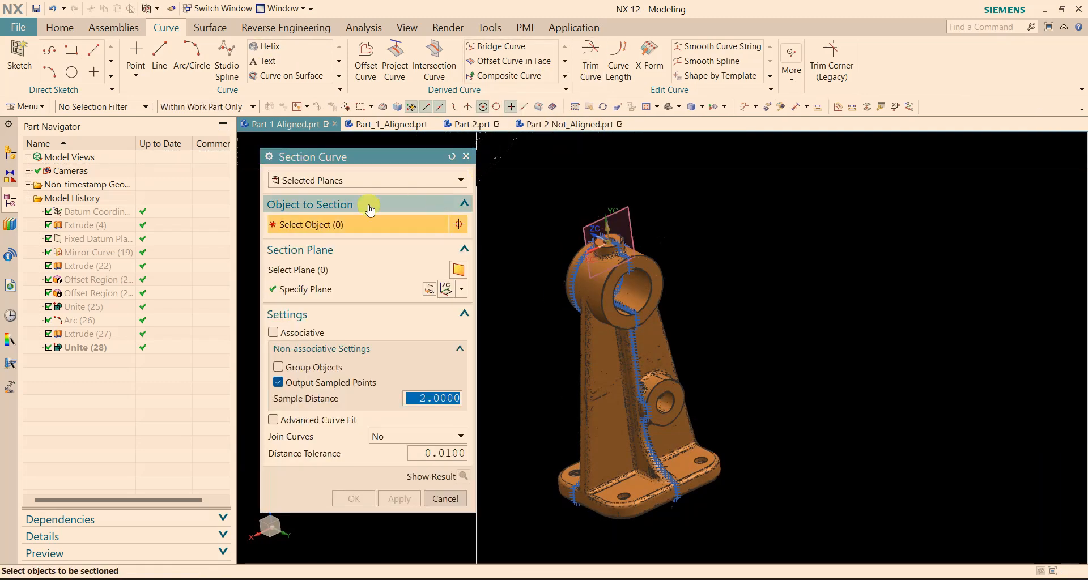
left_click(463, 287)
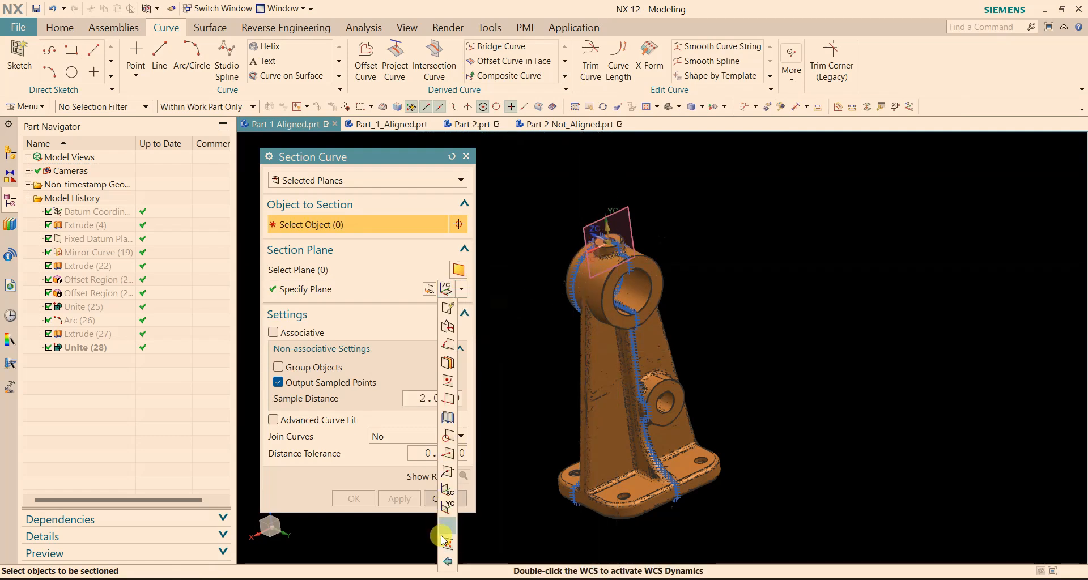
left_click(449, 496)
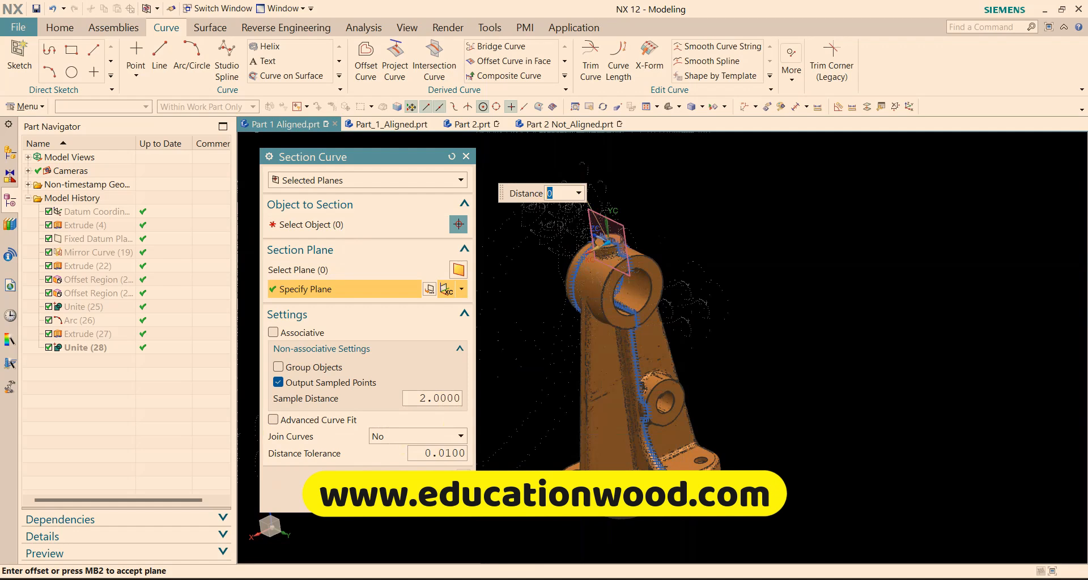
left_click(441, 498)
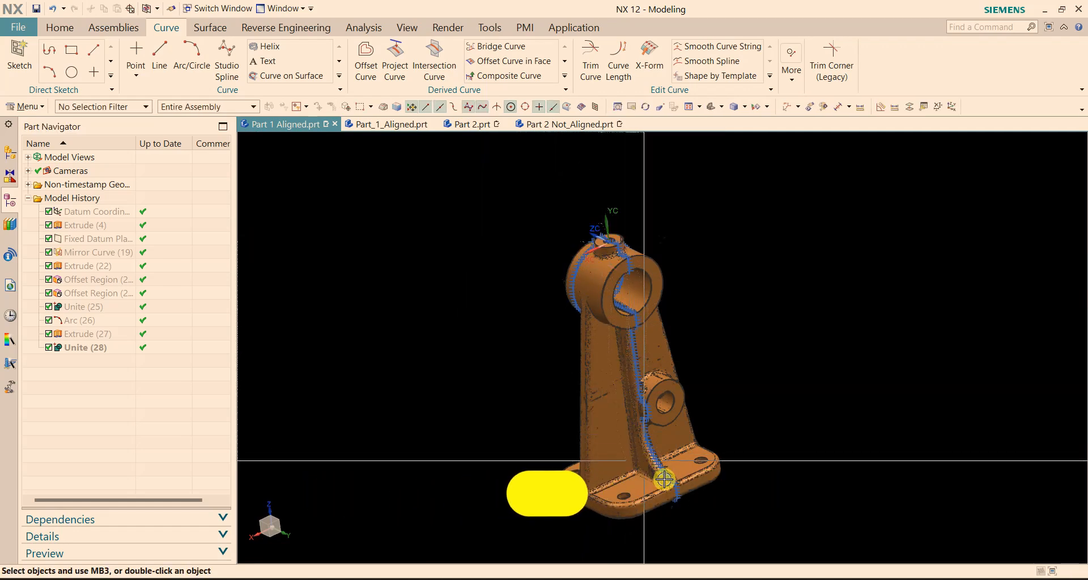
Orient the scan to the front view and examine the section points along the vertical centre rib.
middle_click_drag(777, 332, 867, 312)
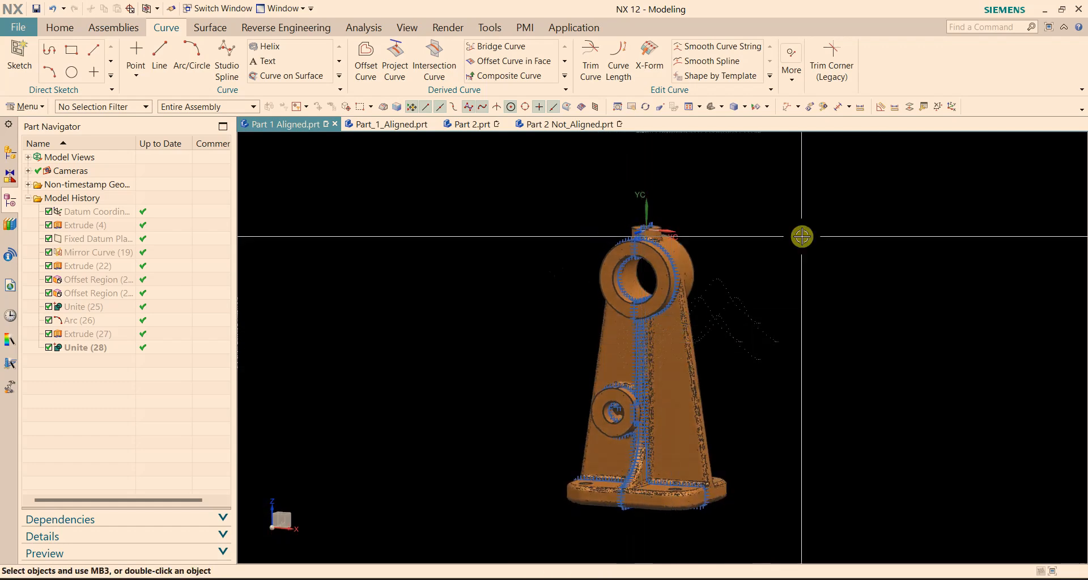
left_click(951, 108)
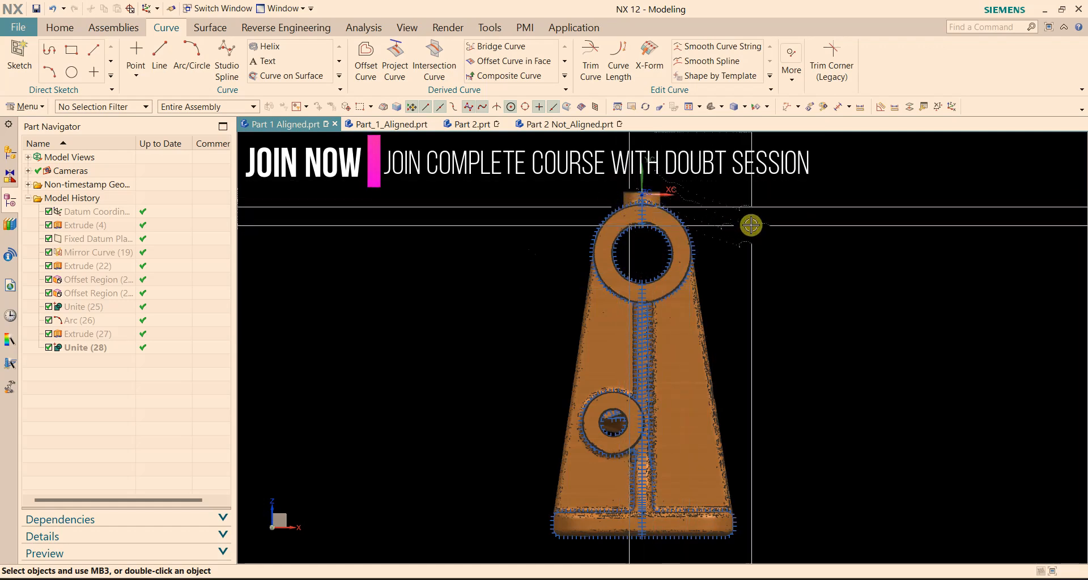
scroll(657, 459, "up", 5)
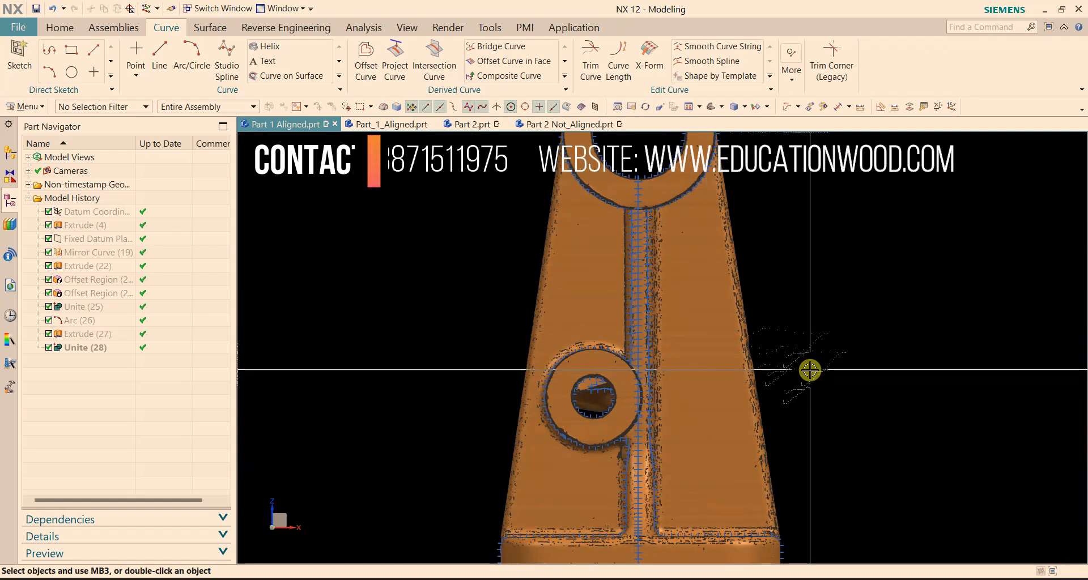
middle_click_drag(818, 359, 790, 356)
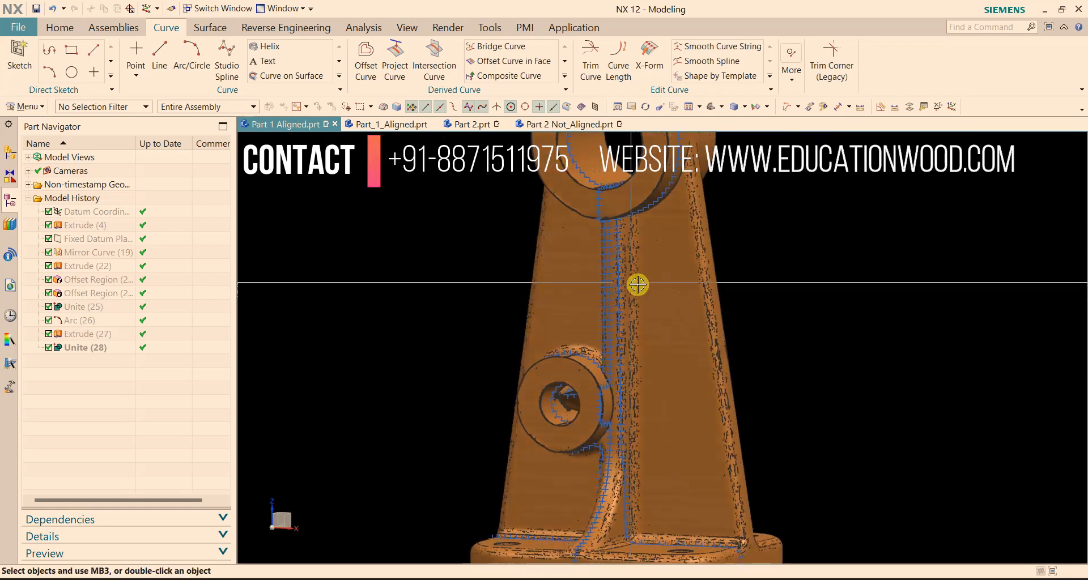
scroll(834, 344, "down", 2)
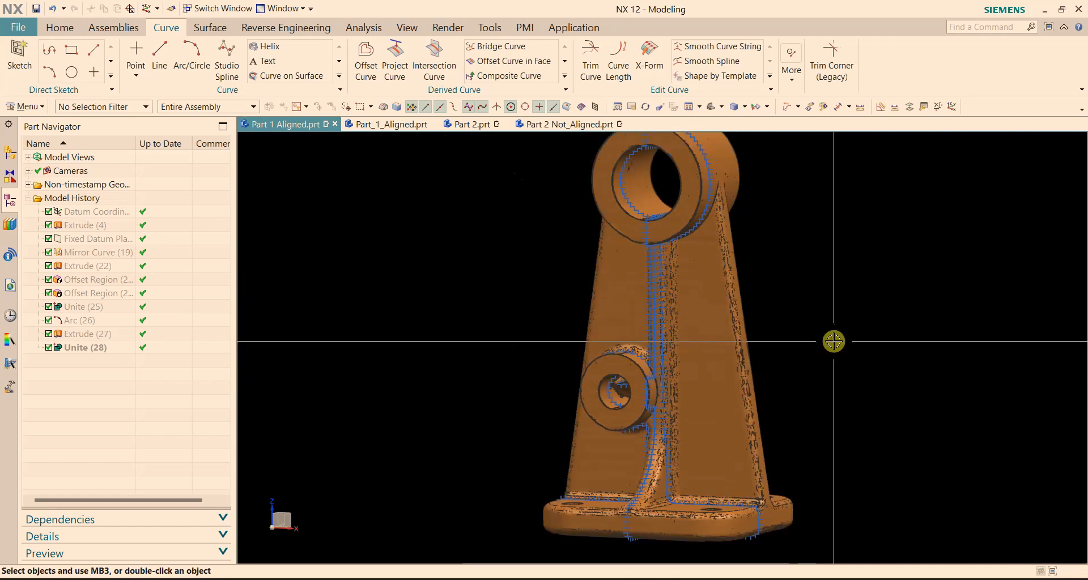
left_click(955, 109)
scroll(662, 286, "up", 3)
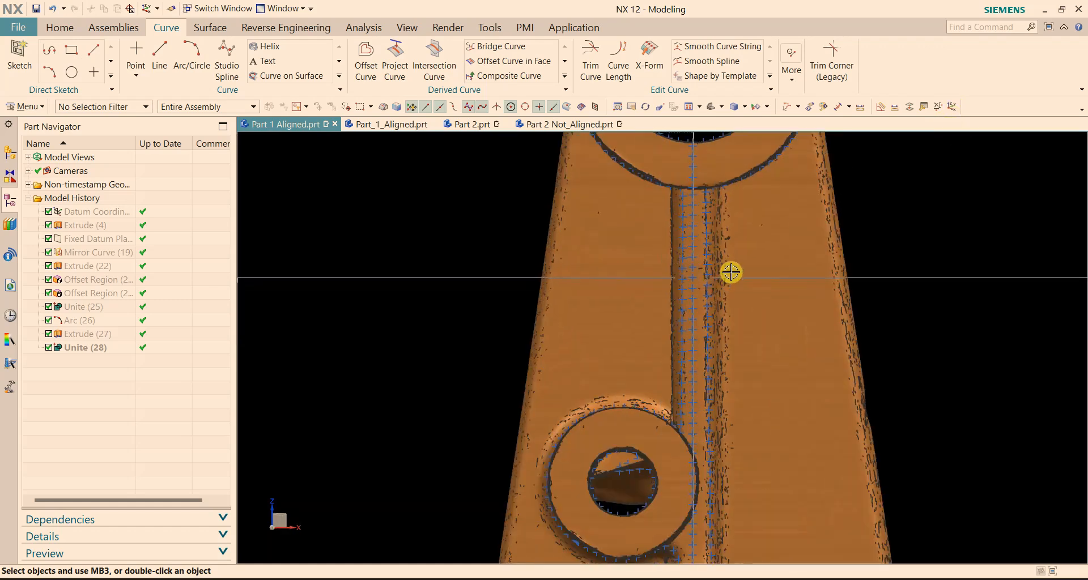
left_click(163, 59)
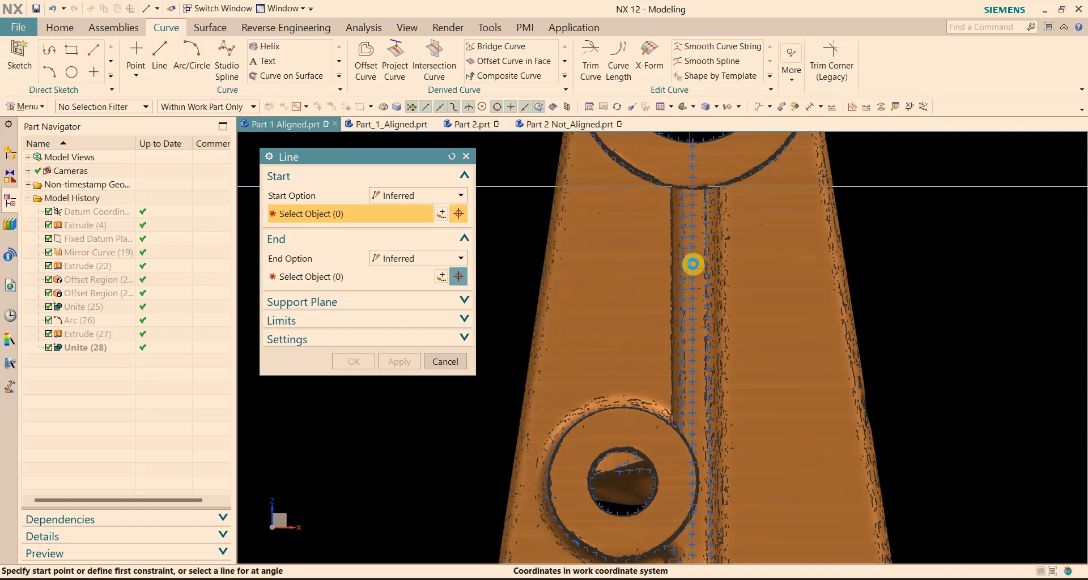
left_click(691, 214)
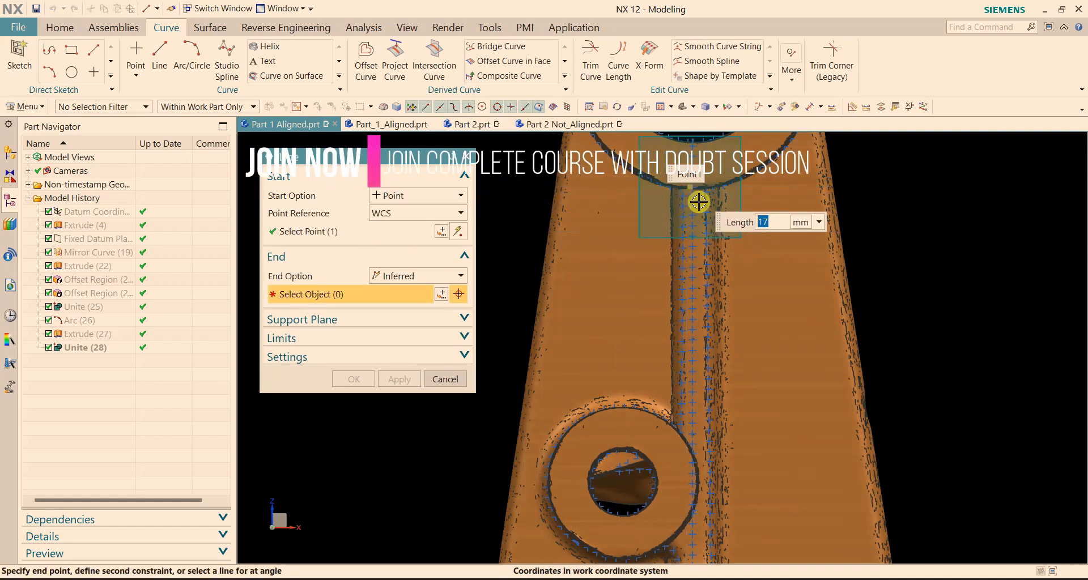
left_click(453, 157)
scroll(690, 194, "up", 3)
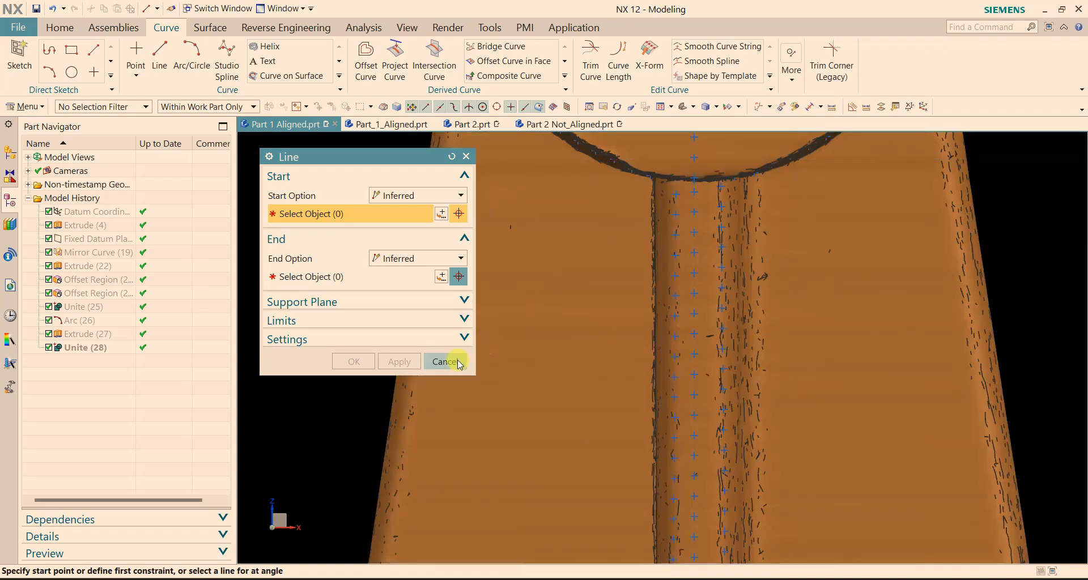
left_click(459, 363)
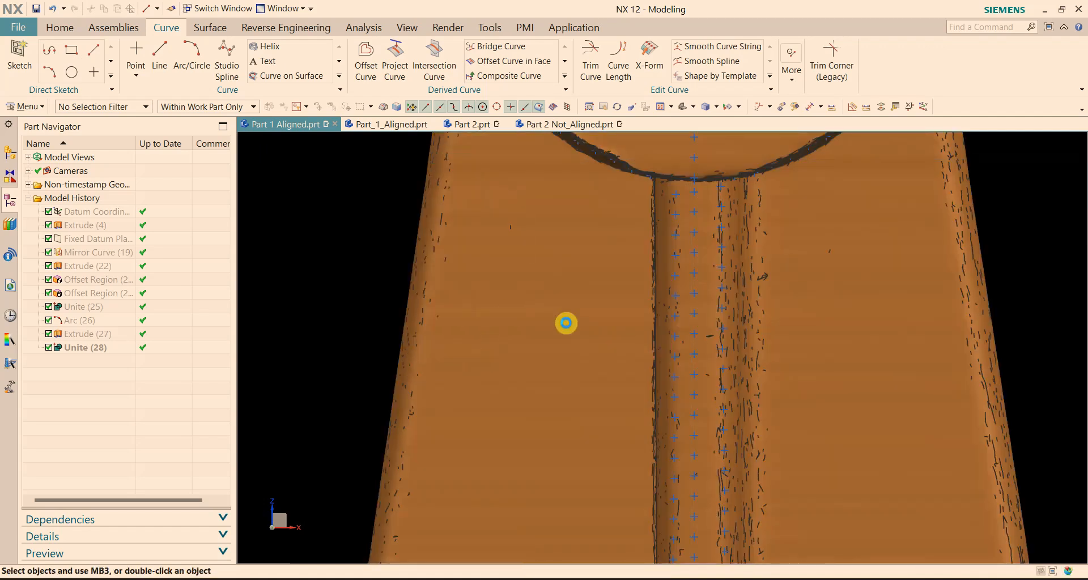
Draw a vertical line through the rib's central section points, from just below the large boss down to the base plate.
scroll(595, 328, "down", 3)
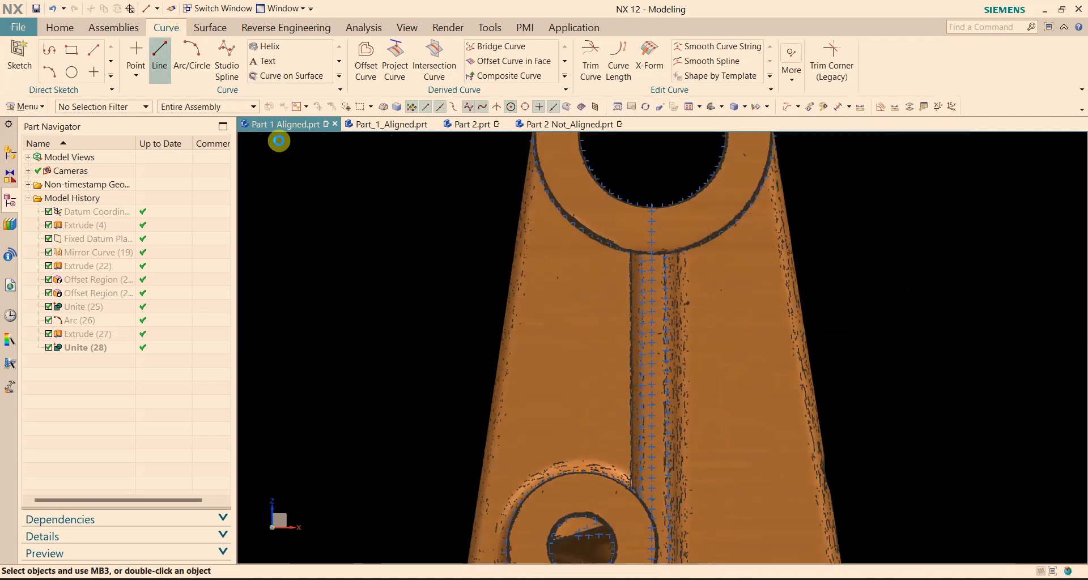
scroll(688, 268, "up", 3)
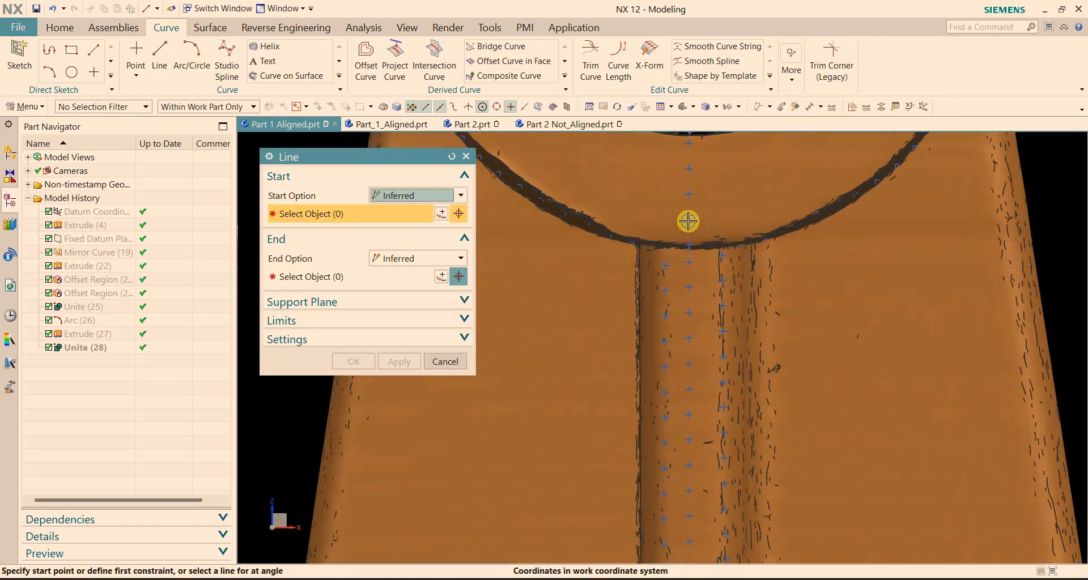
left_click(690, 375)
scroll(689, 369, "down", 5)
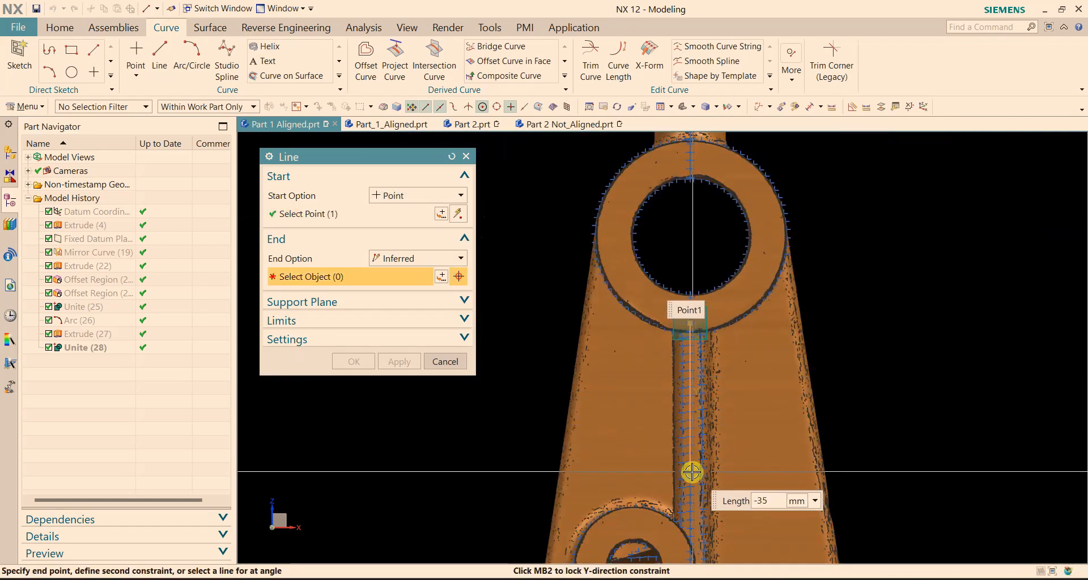
scroll(692, 471, "up", 5)
middle_click_drag(683, 482, 686, 129, "shift")
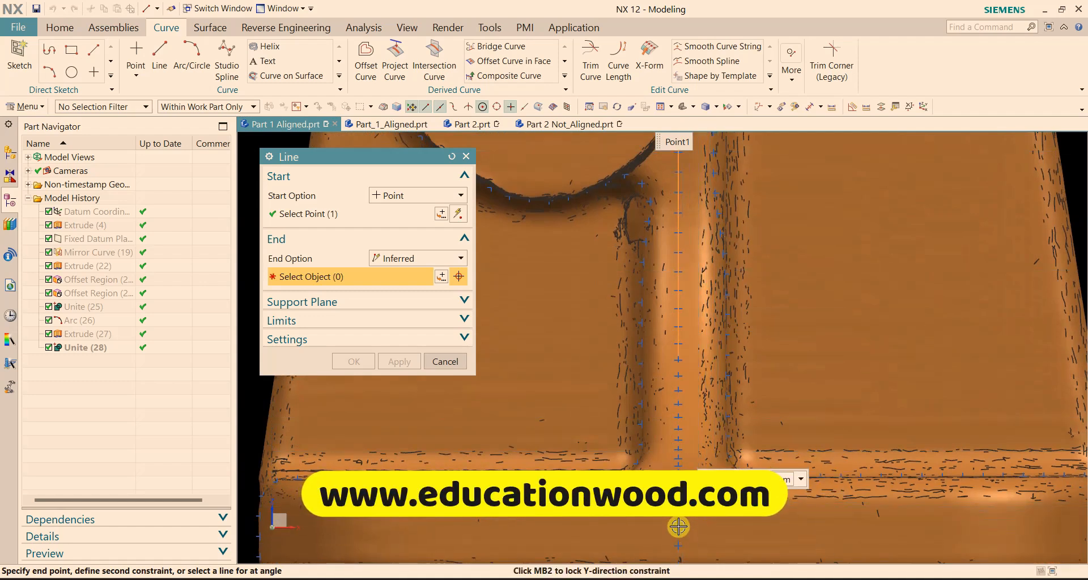
left_click(622, 436)
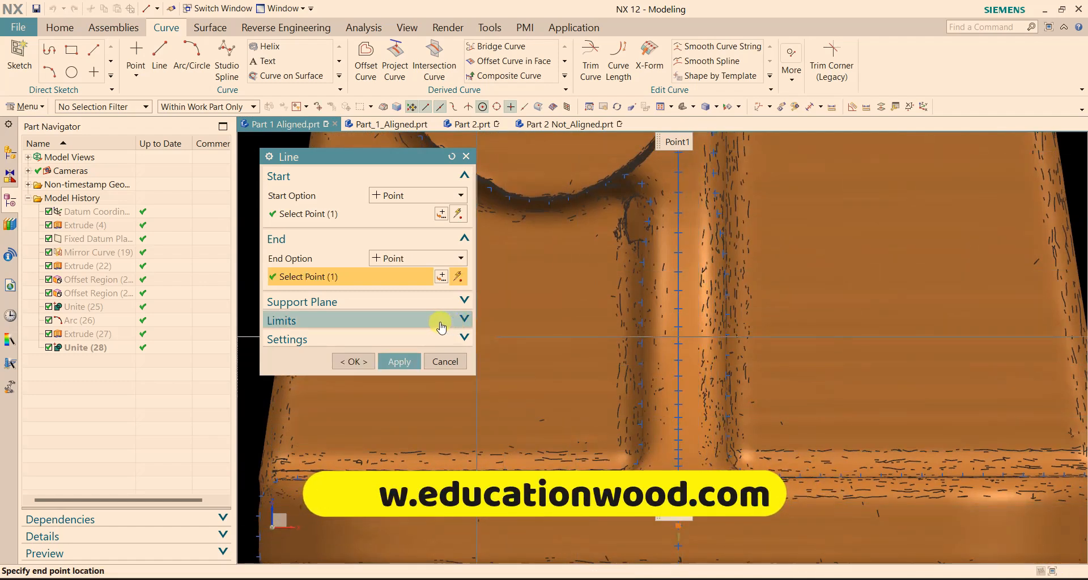
left_click(340, 361)
scroll(719, 376, "up", 5)
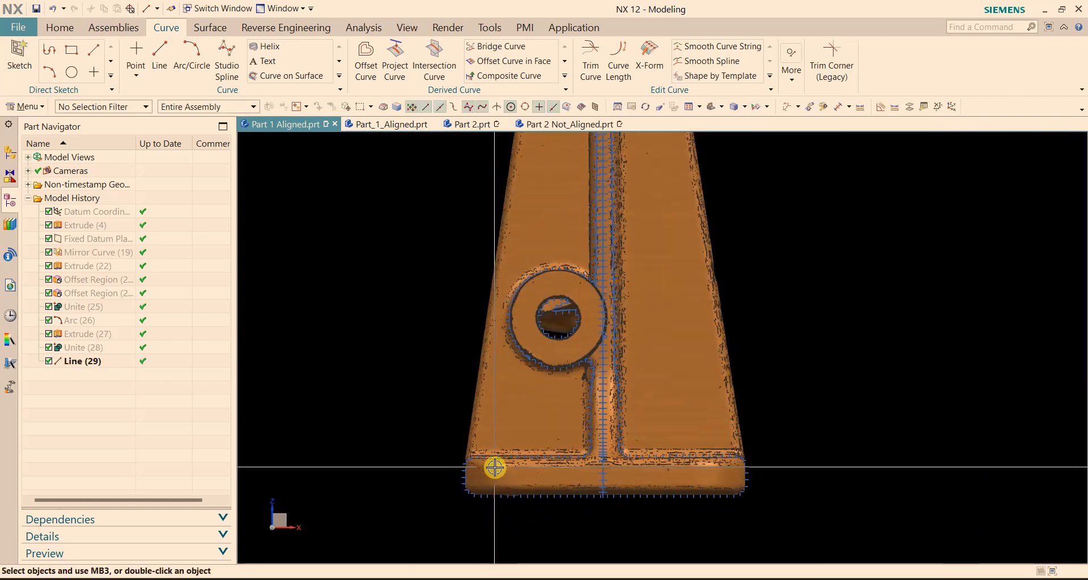
scroll(469, 400, "up", 2)
middle_click_drag(447, 294, 471, 328, "shift")
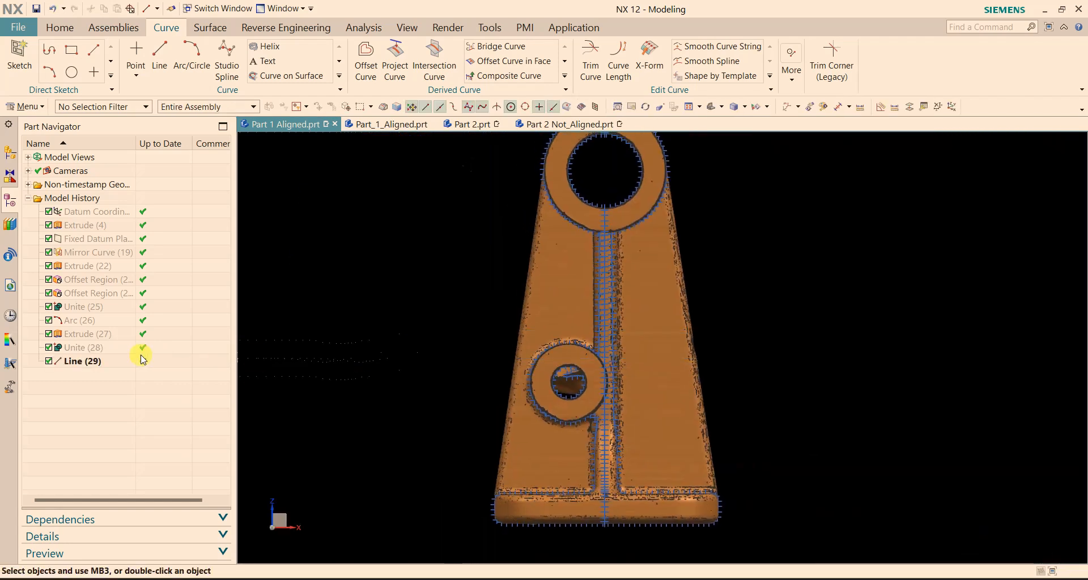
left_click(59, 26)
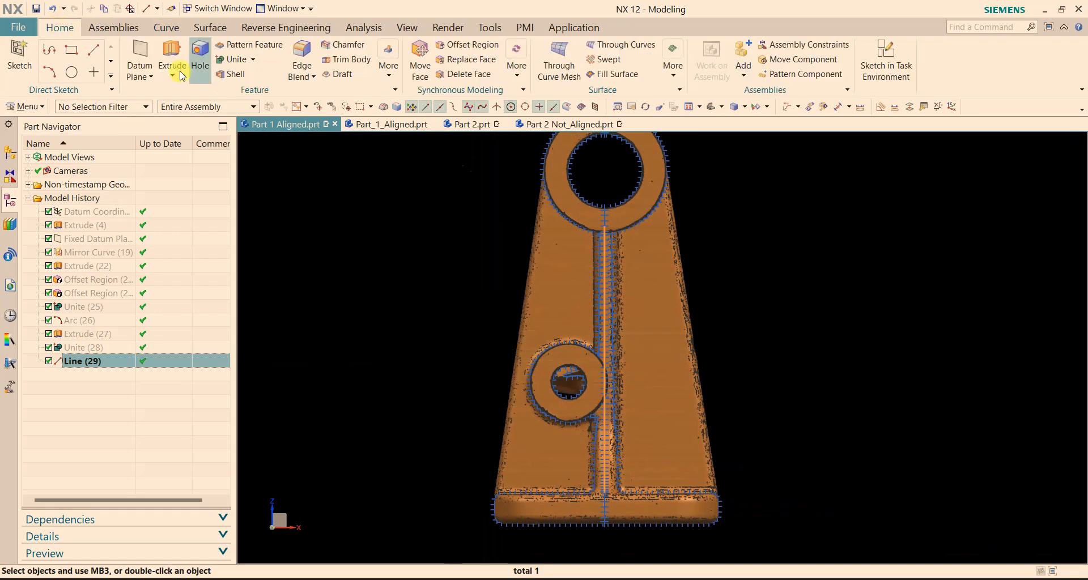
left_click(172, 54)
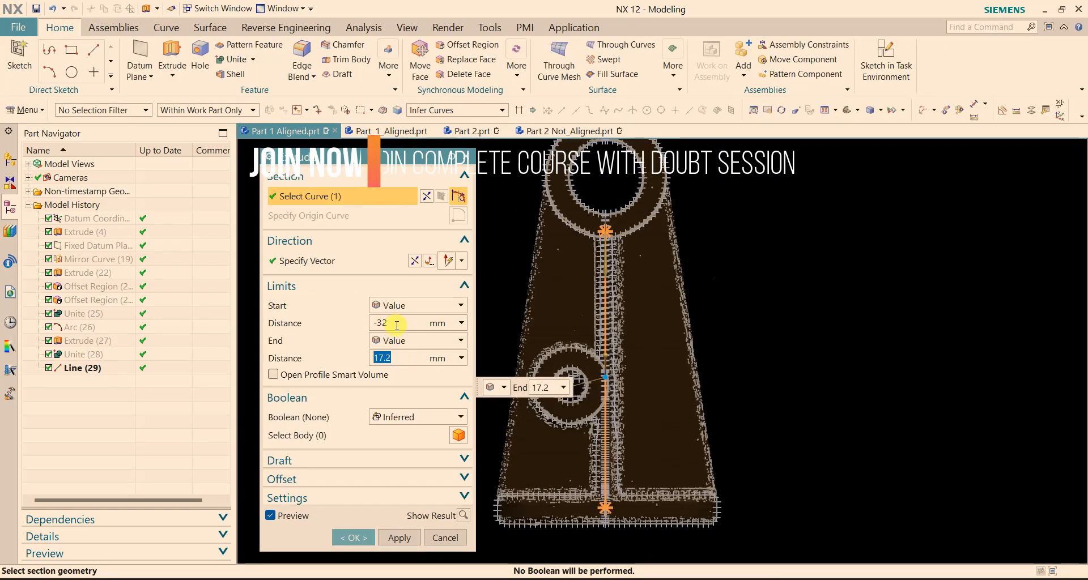
left_click(392, 424)
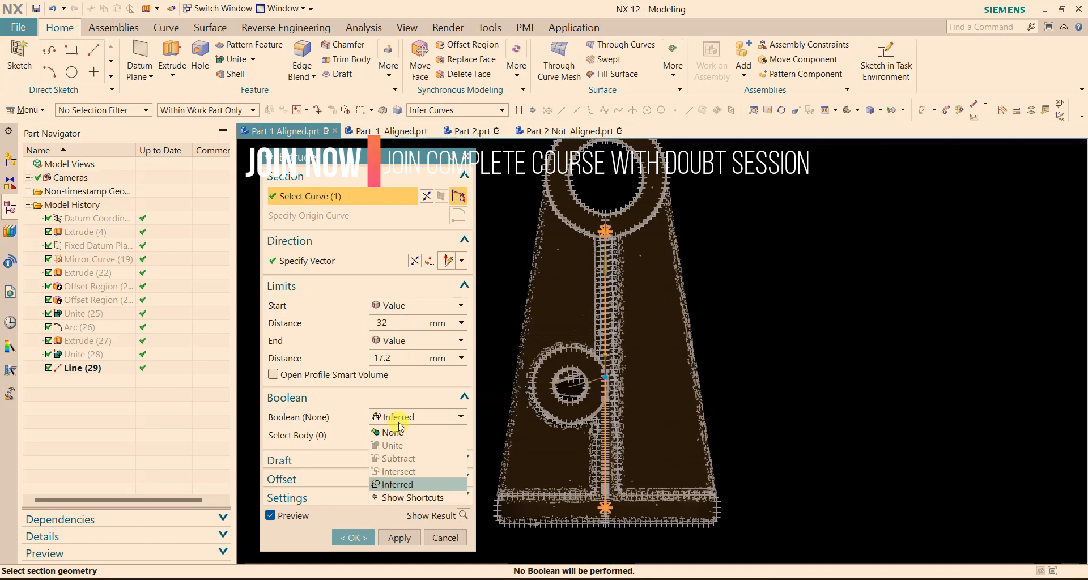
left_click(389, 429)
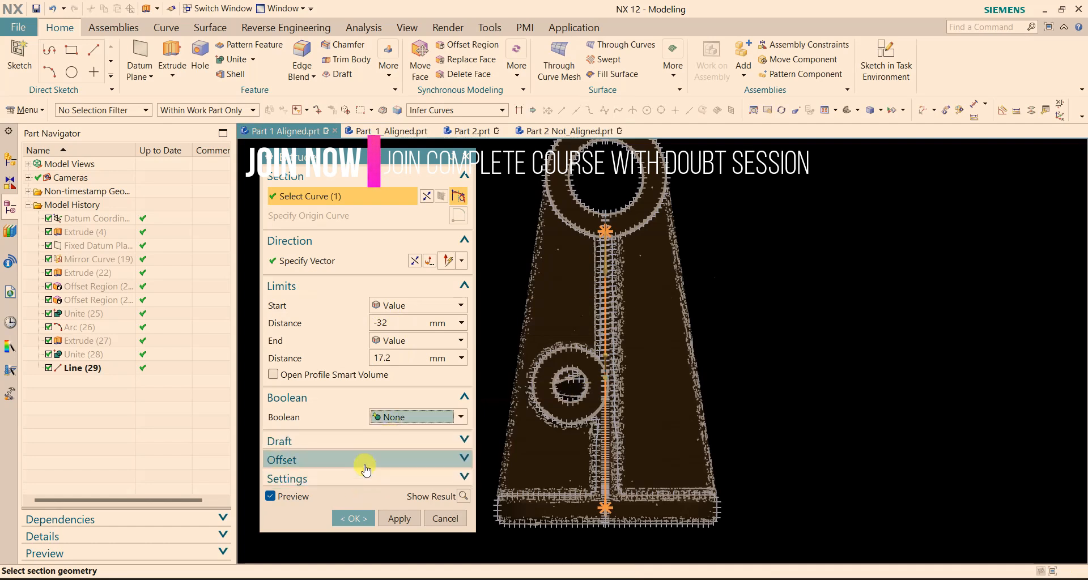
left_click(363, 470)
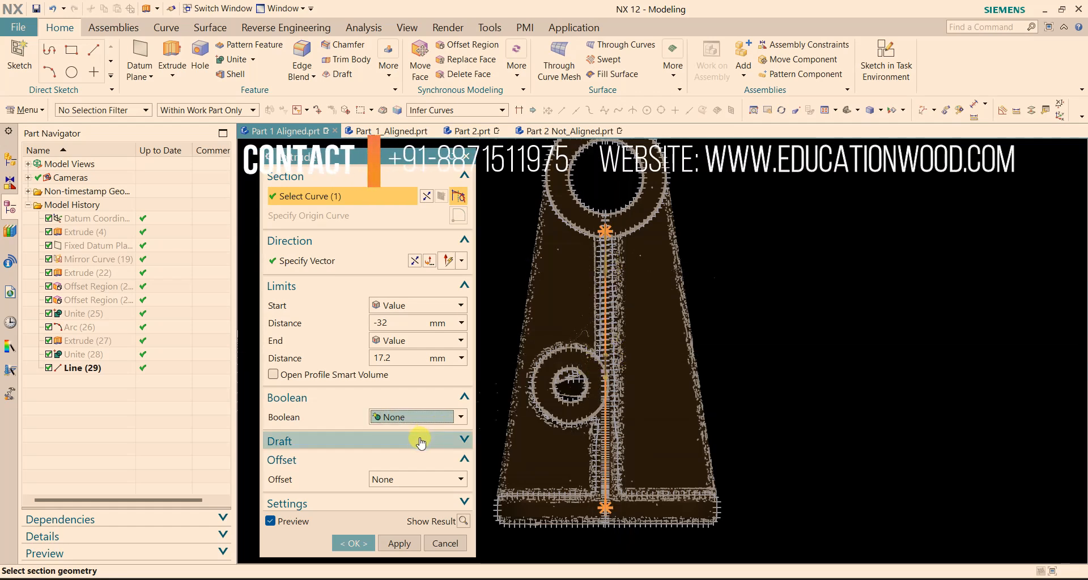
left_click(401, 478)
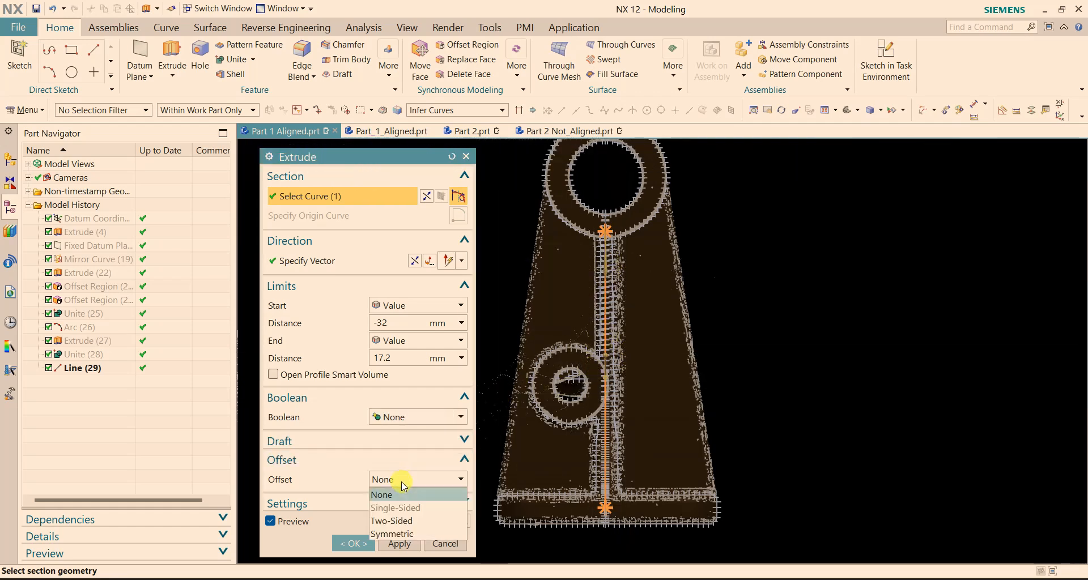
left_click(395, 534)
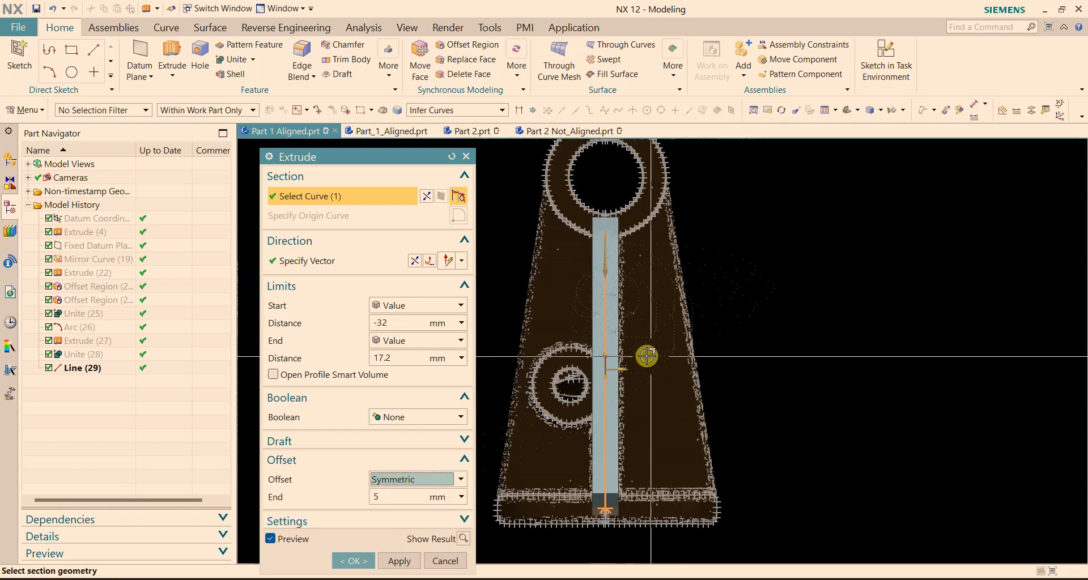
scroll(867, 343, "up", 1)
middle_click_drag(867, 343, 800, 370)
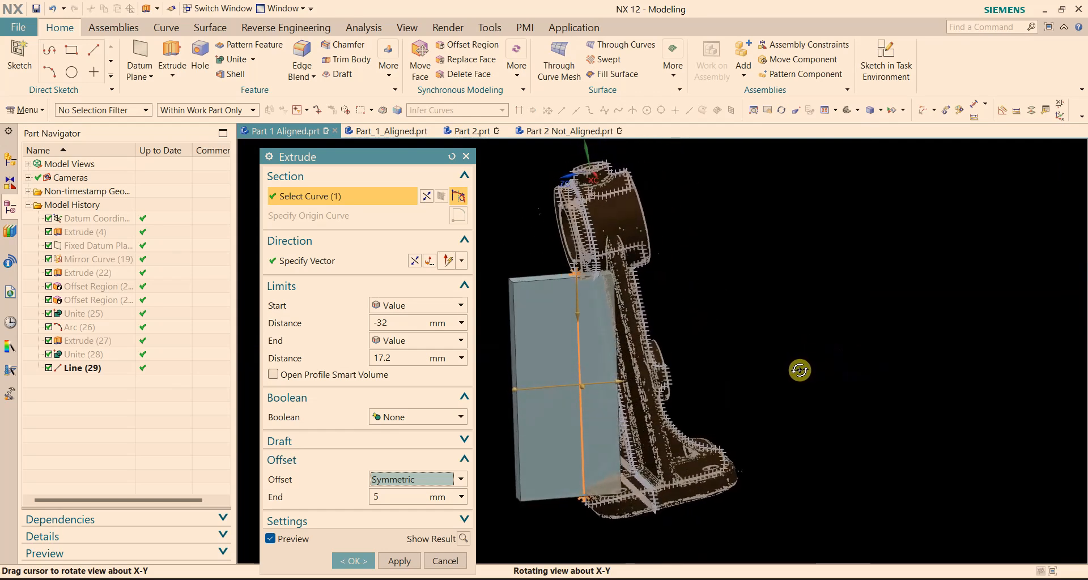
left_click(444, 561)
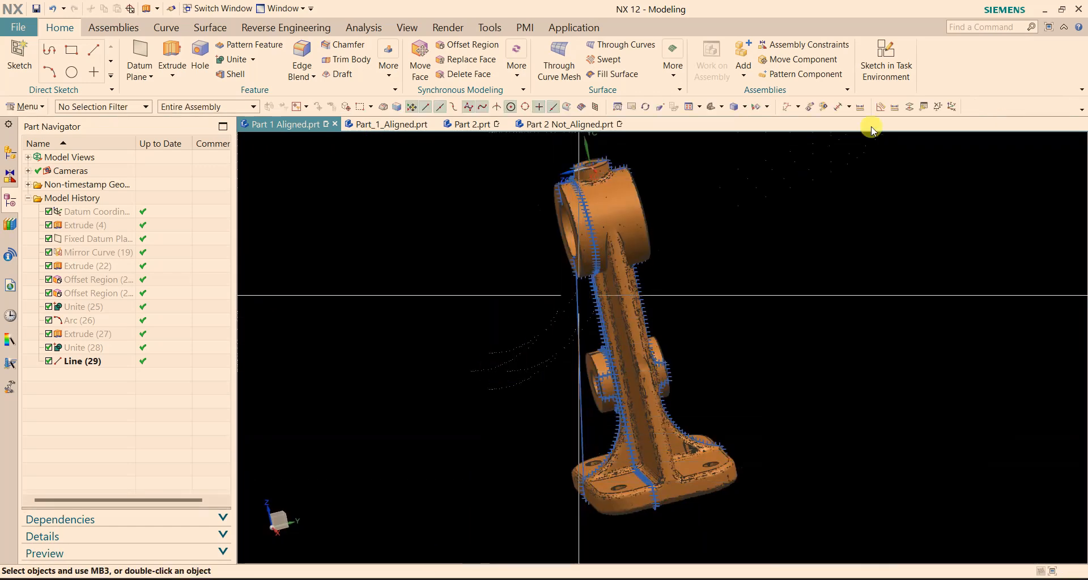
Delete the vertical line drawn through the rib's central section points.
left_click(953, 107)
scroll(628, 496, "up", 3)
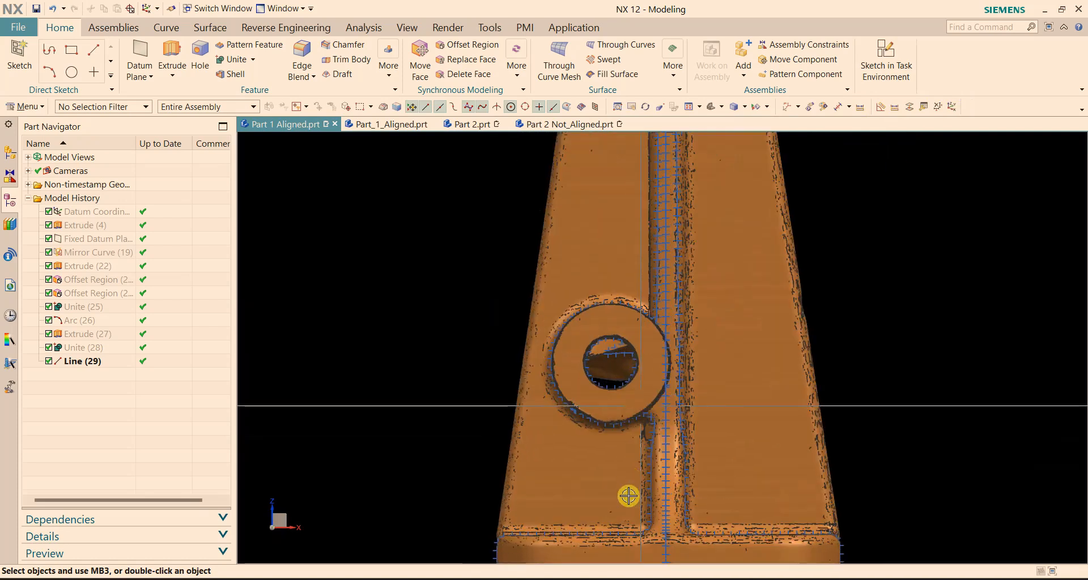
scroll(723, 385, "down", 2)
middle_click_drag(874, 330, 823, 365)
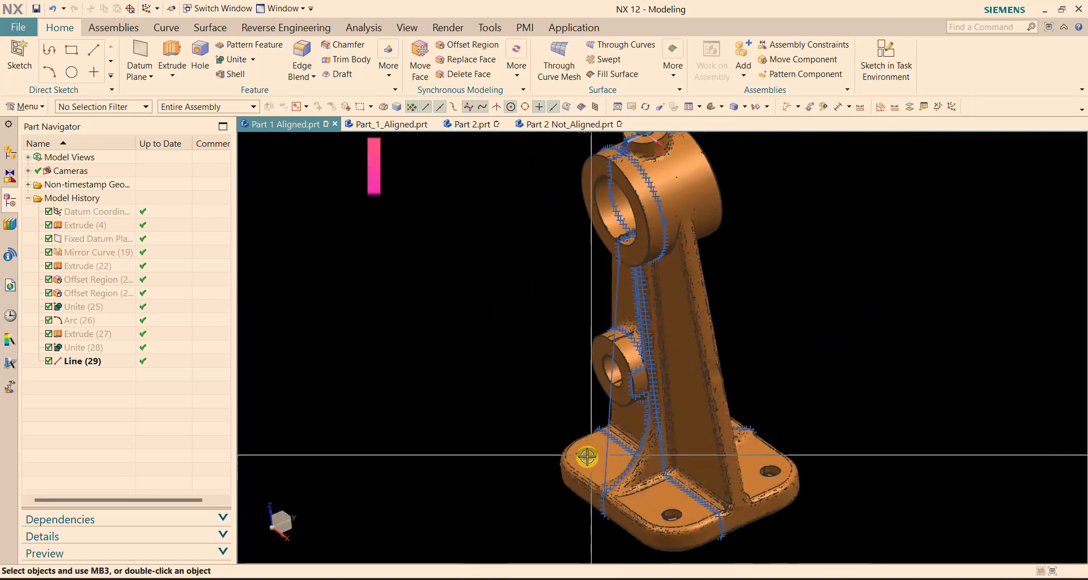
left_click(145, 108)
left_click(135, 120)
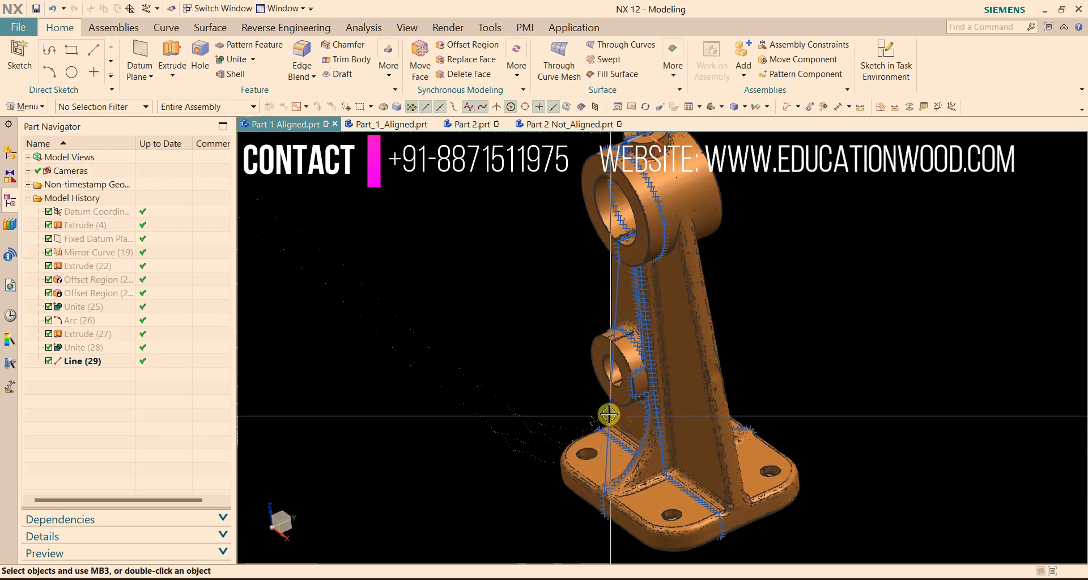
key("Delete")
middle_click_drag(470, 393, 503, 393)
scroll(635, 481, "up", 3)
scroll(640, 447, "down", 3)
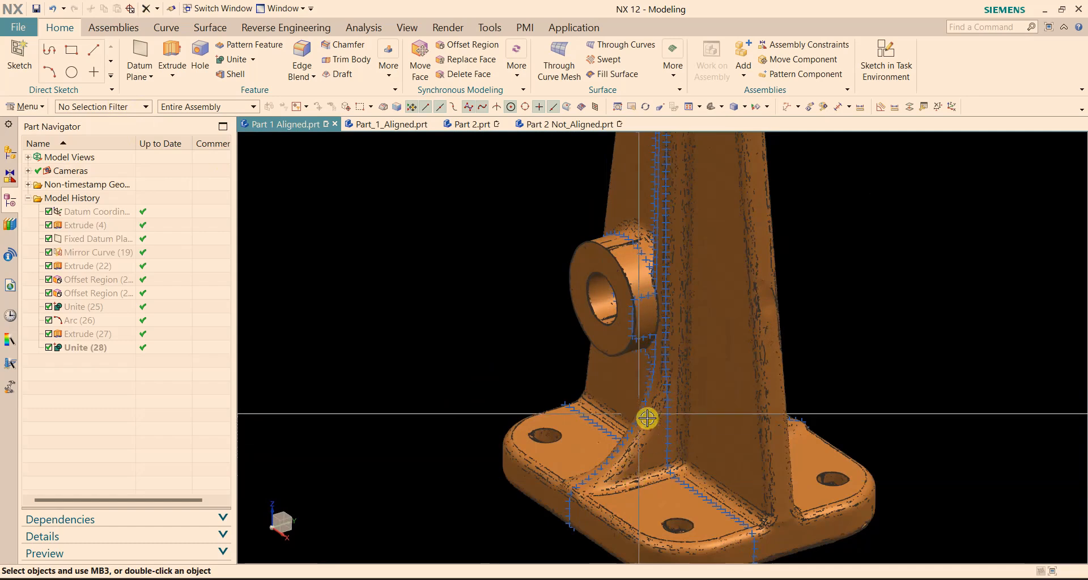
Draw a line along YC in the front view from the section point at the large boss's lower rim down past the base plate, ending at -124 mm.
left_click(950, 107)
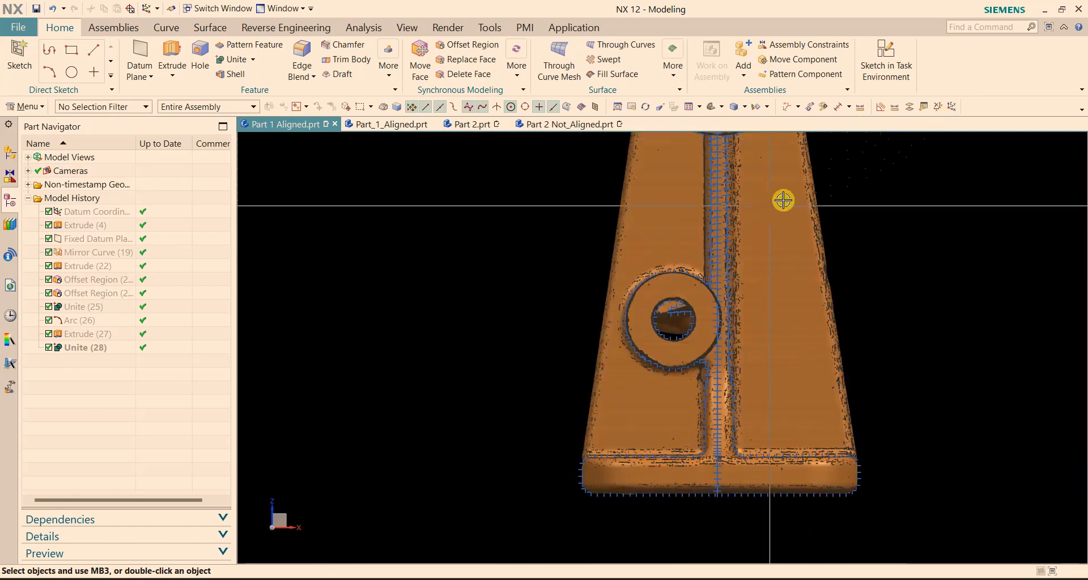
scroll(782, 198, "up", 3)
middle_click_drag(811, 307, 807, 310, "shift")
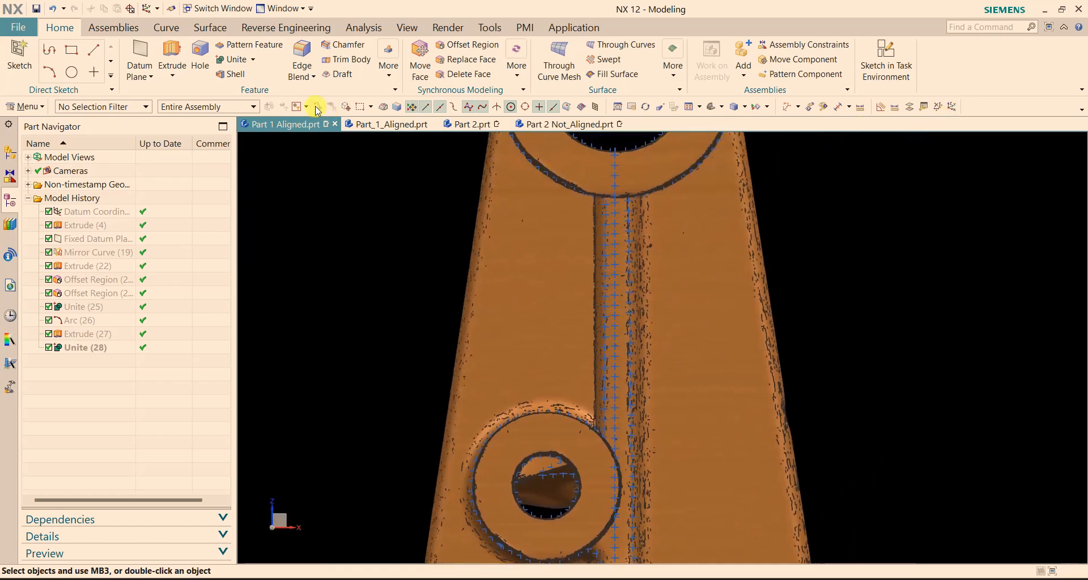
left_click(162, 27)
left_click(154, 59)
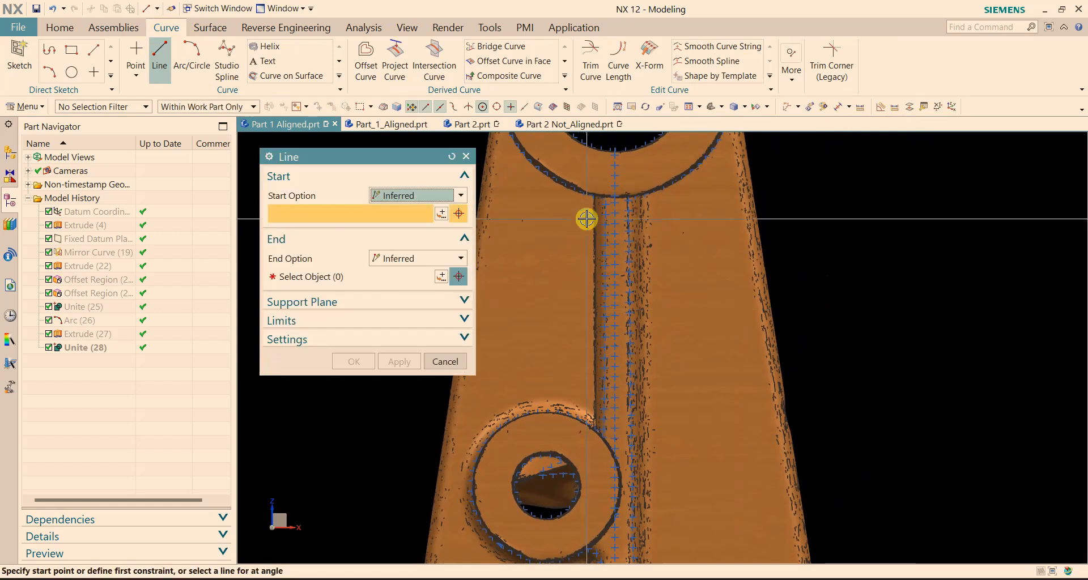
scroll(623, 196, "up", 2)
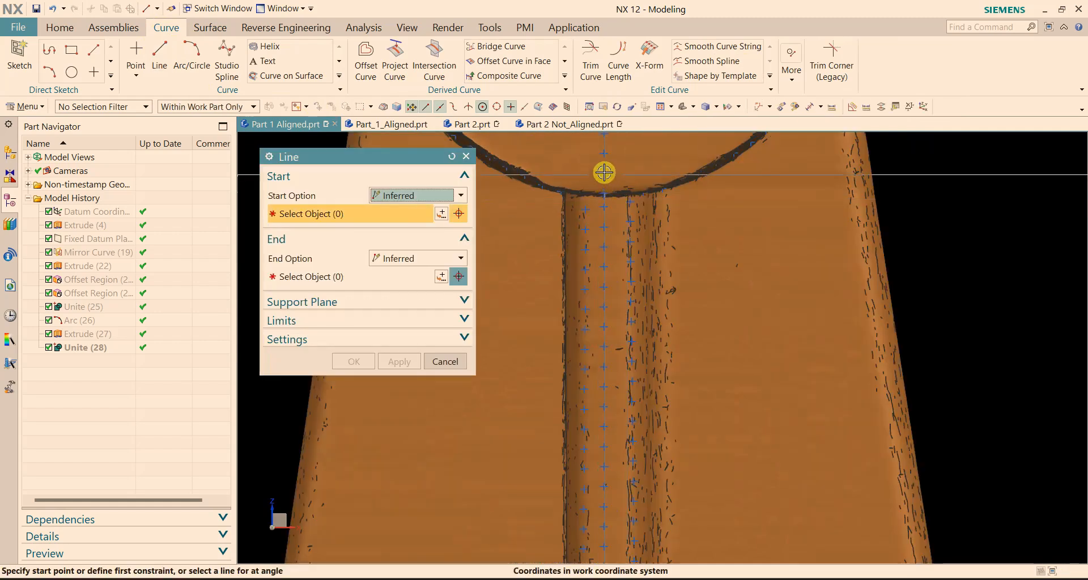
left_click(612, 359)
scroll(612, 358, "down", 2)
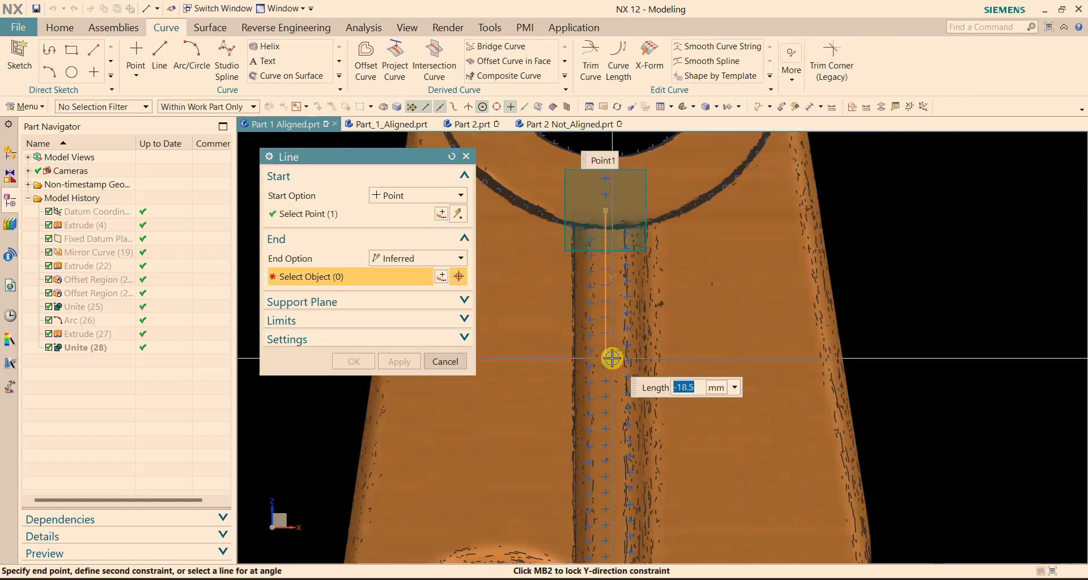
middle_click_drag(601, 221, 602, 183, "shift")
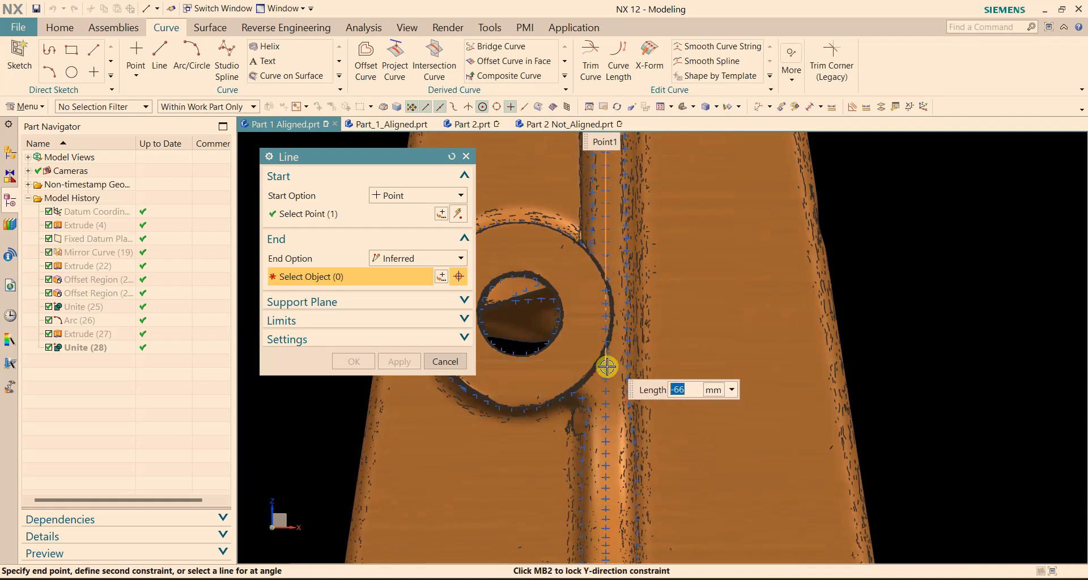
middle_click(527, 369)
scroll(708, 386, "down", 1)
scroll(794, 344, "down", 1)
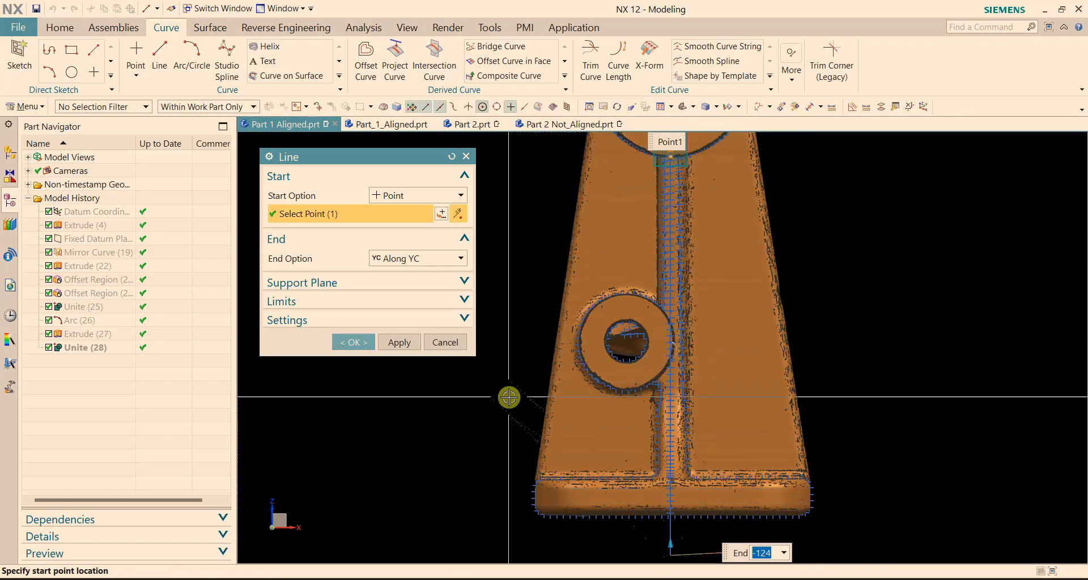
left_click(348, 342)
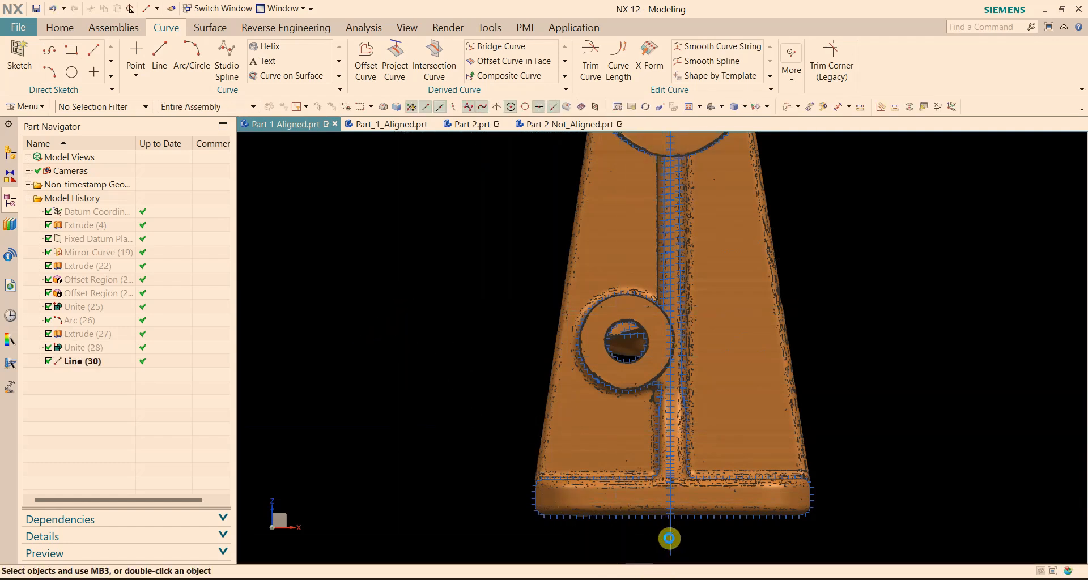
Shorten the line to an end limit of -108 mm so that it finishes within the base plate.
middle_click_drag(700, 523, 697, 448, "shift")
scroll(690, 450, "up", 1)
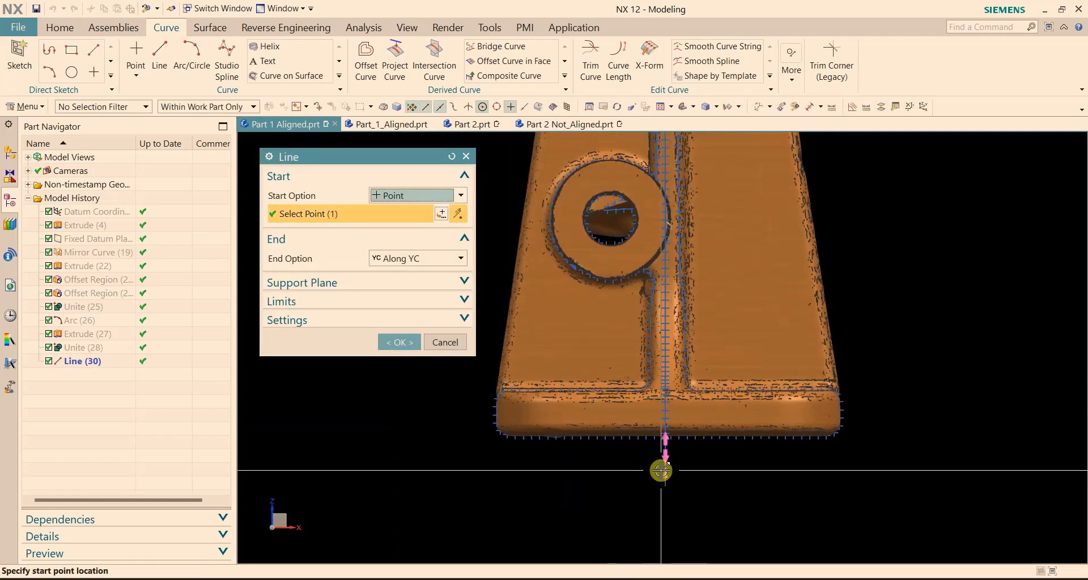
left_click_drag(666, 473, 674, 404)
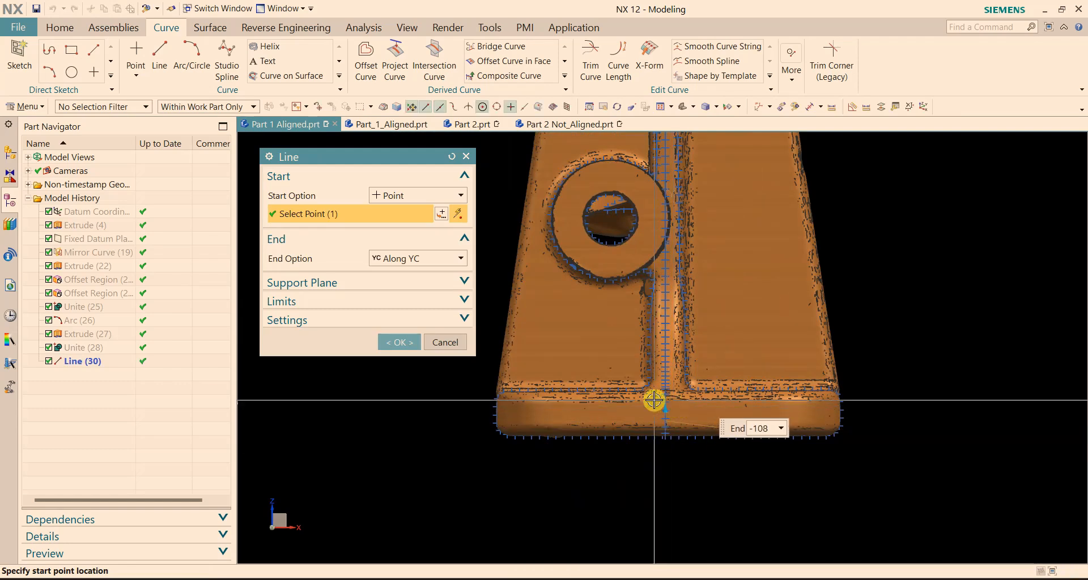
left_click(384, 339)
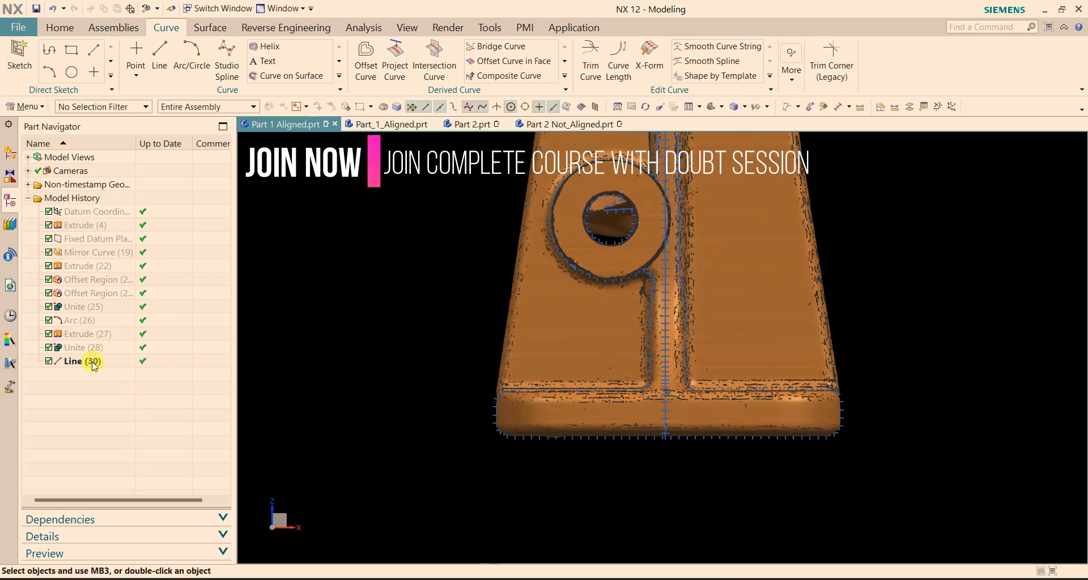
Set up an extrusion of the line with Boolean None and a symmetric 5 mm offset.
left_click(61, 30)
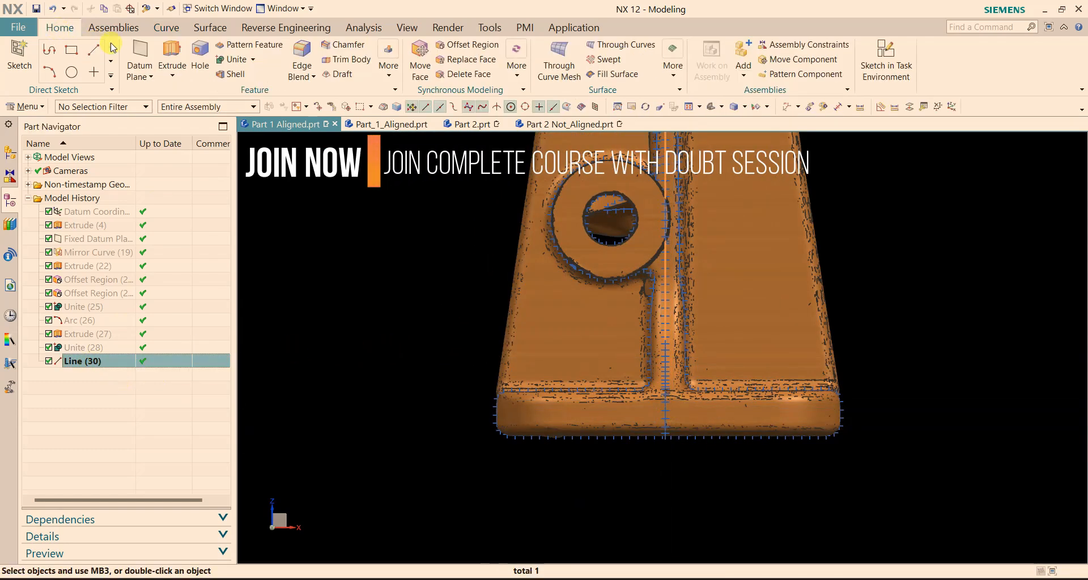
left_click(184, 50)
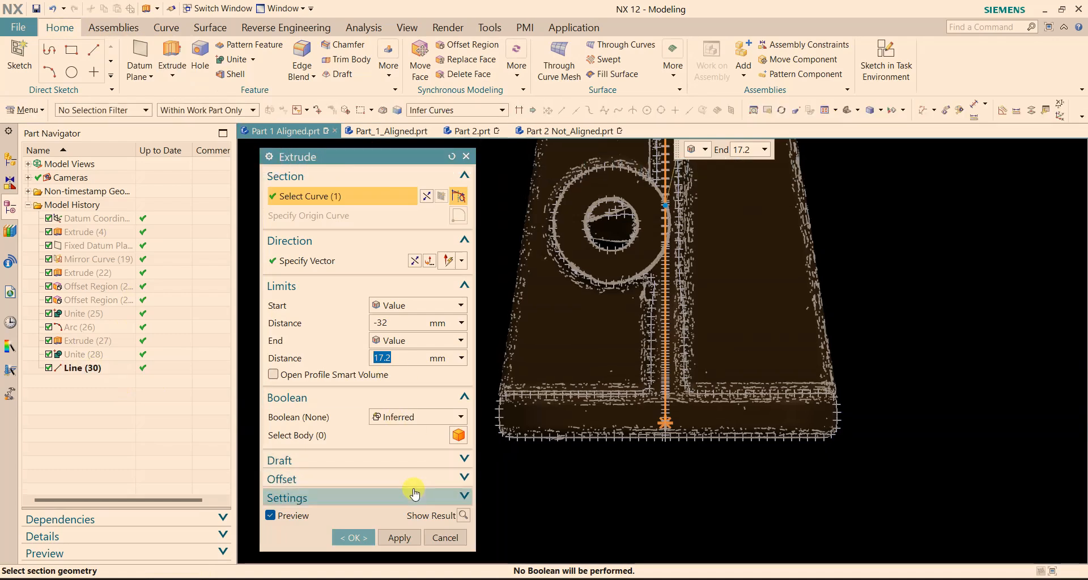
left_click(396, 417)
left_click(391, 442)
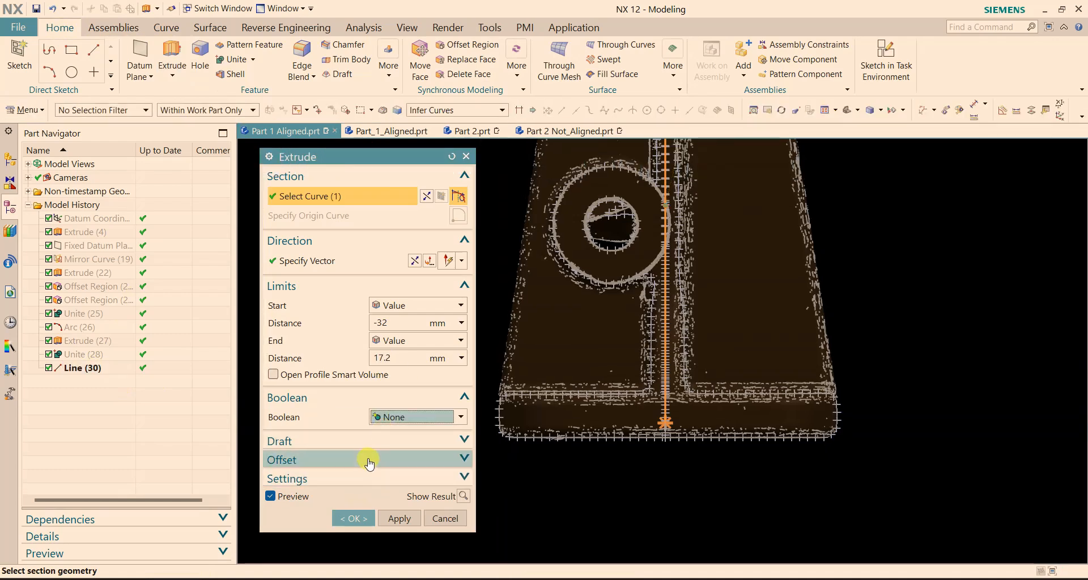
left_click(369, 462)
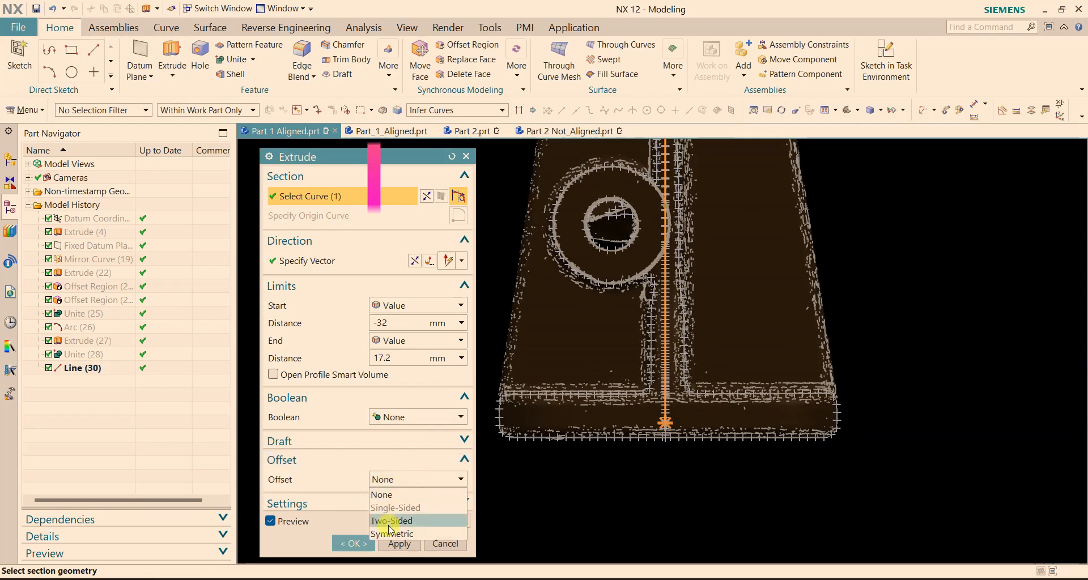
left_click(391, 533)
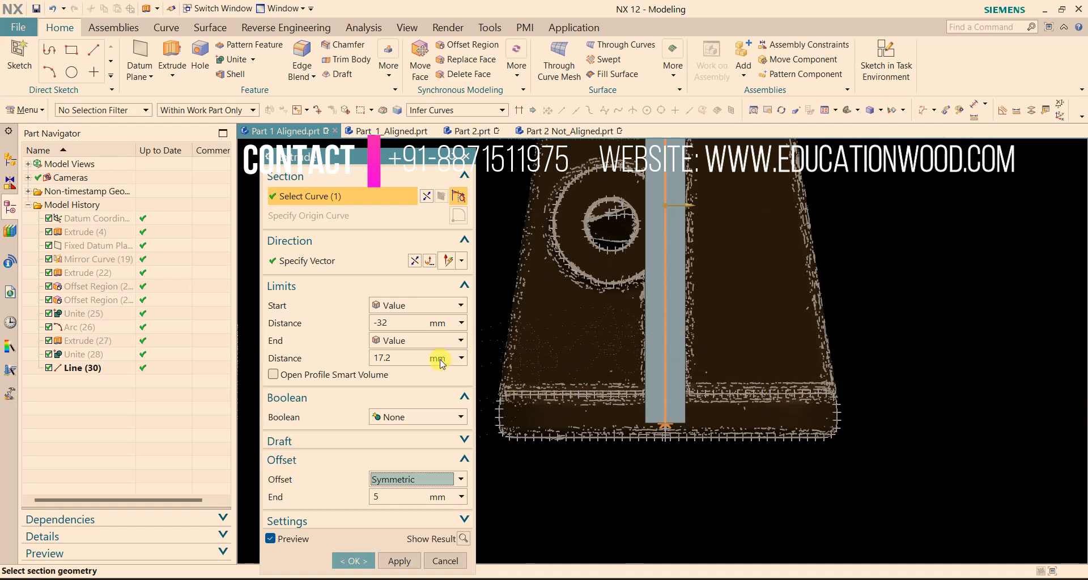
Set the extrusion limits to a symmetric value of 5 mm and the symmetric offset to 4 mm.
left_click(404, 306)
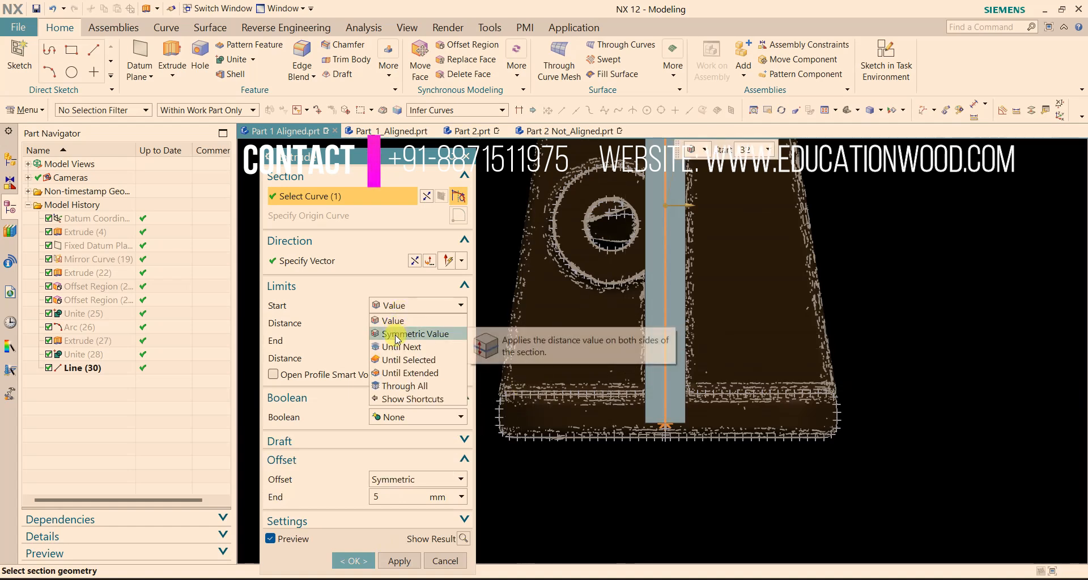
left_click(412, 333)
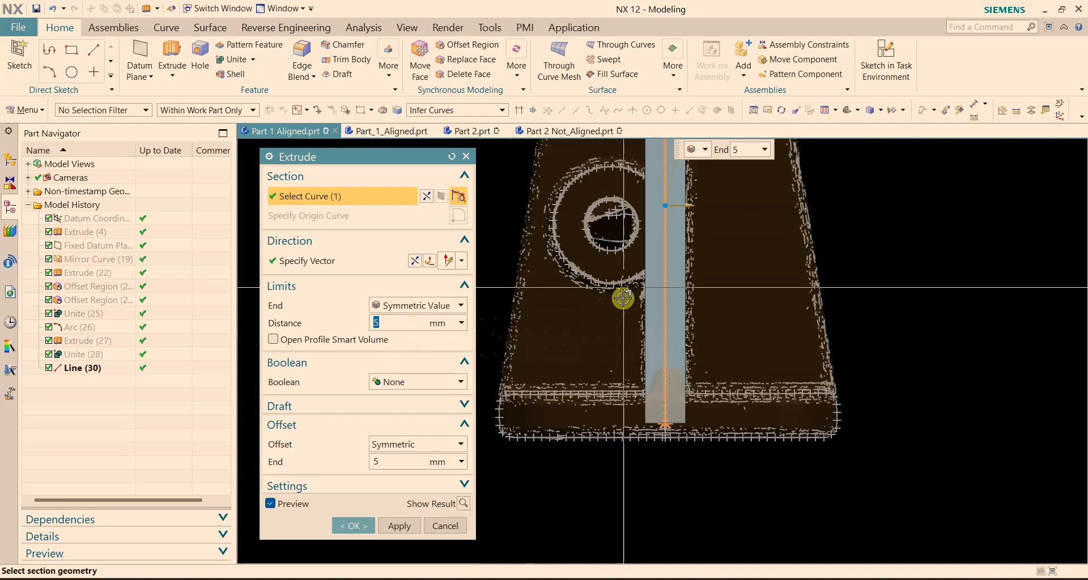
middle_click_drag(679, 296, 510, 224)
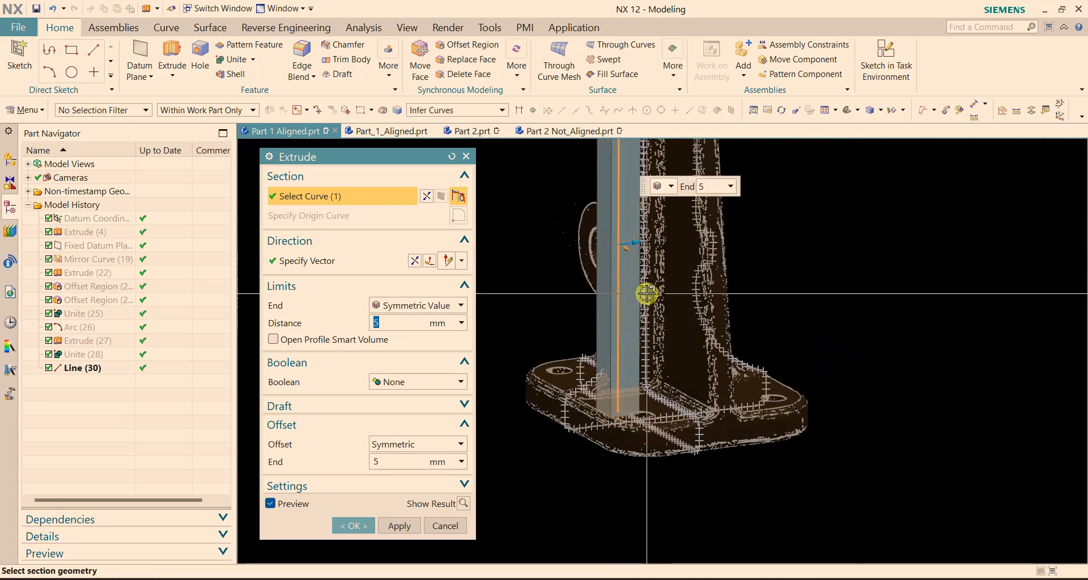
middle_click_drag(795, 274, 796, 339)
scroll(796, 338, "down", 1)
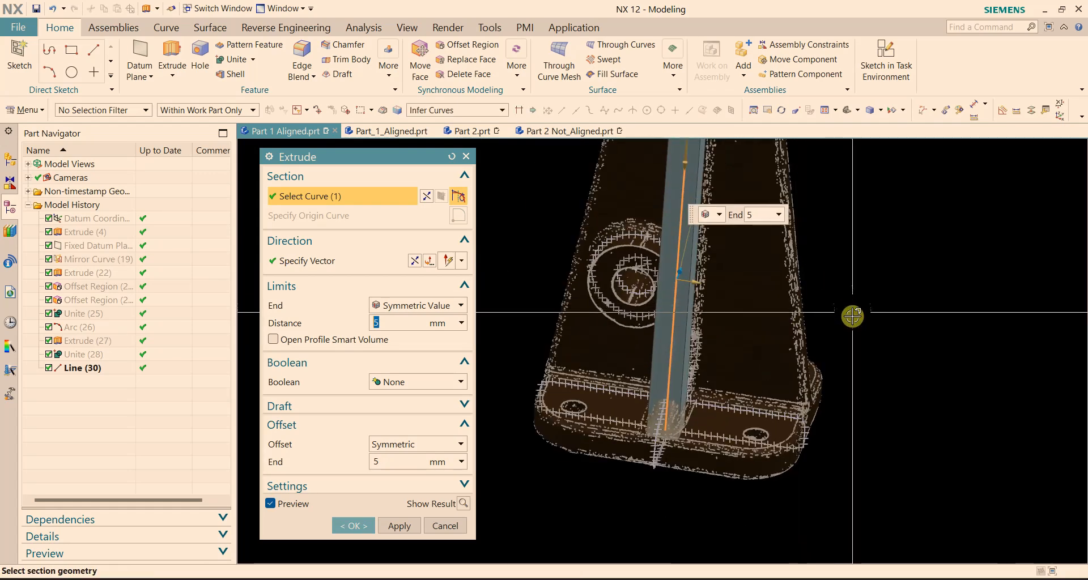
scroll(852, 311, "down", 2)
middle_click_drag(866, 290, 835, 354, "shift")
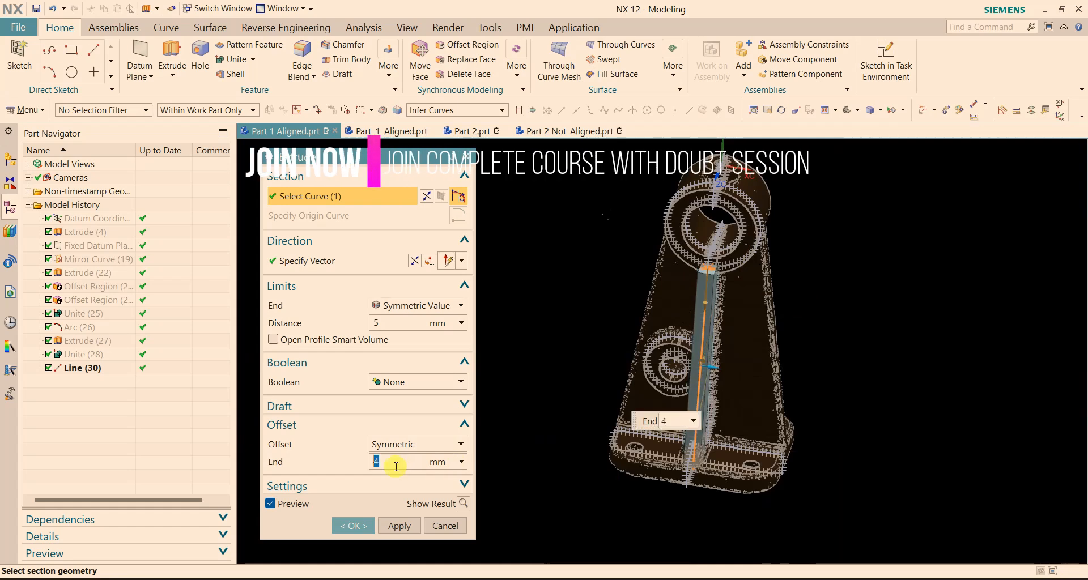
Show the extrusion result and compare the rib's width with the scanned rib up close before returning to editing.
left_click(462, 508)
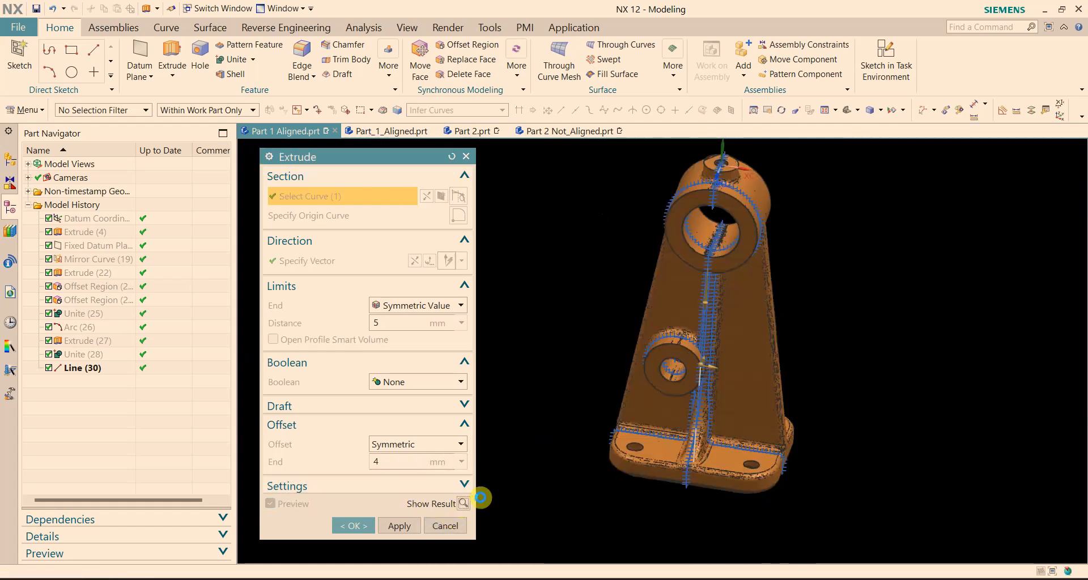
scroll(714, 324, "up", 3)
scroll(772, 344, "down", 1)
mouse_move(889, 333)
middle_mouse_down()
mouse_move(862, 319)
mouse_move(885, 316)
middle_mouse_up()
scroll(688, 304, "up", 1)
scroll(688, 304, "up", 4)
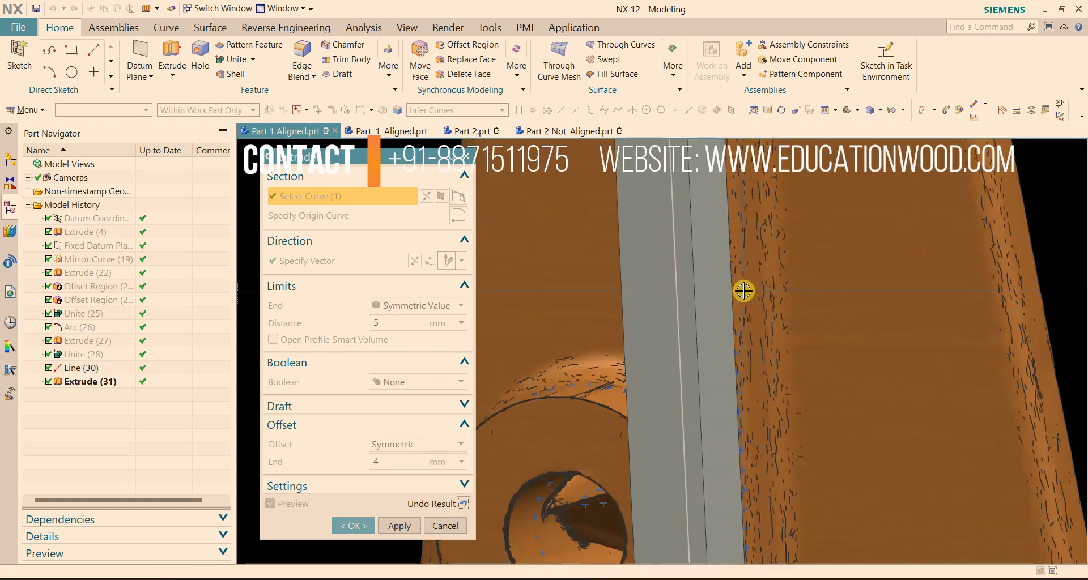
scroll(731, 292, "down", 3)
middle_click_drag(1020, 298, 876, 289)
left_click(461, 503)
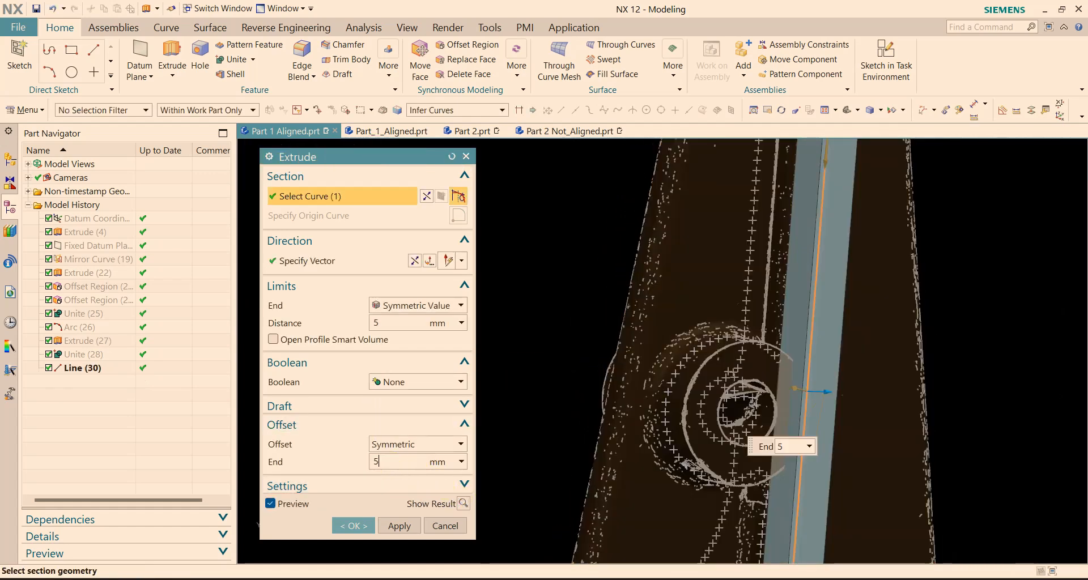
Set the symmetric offset to 5 mm and check the extruded rib against the scan.
double_click(384, 464)
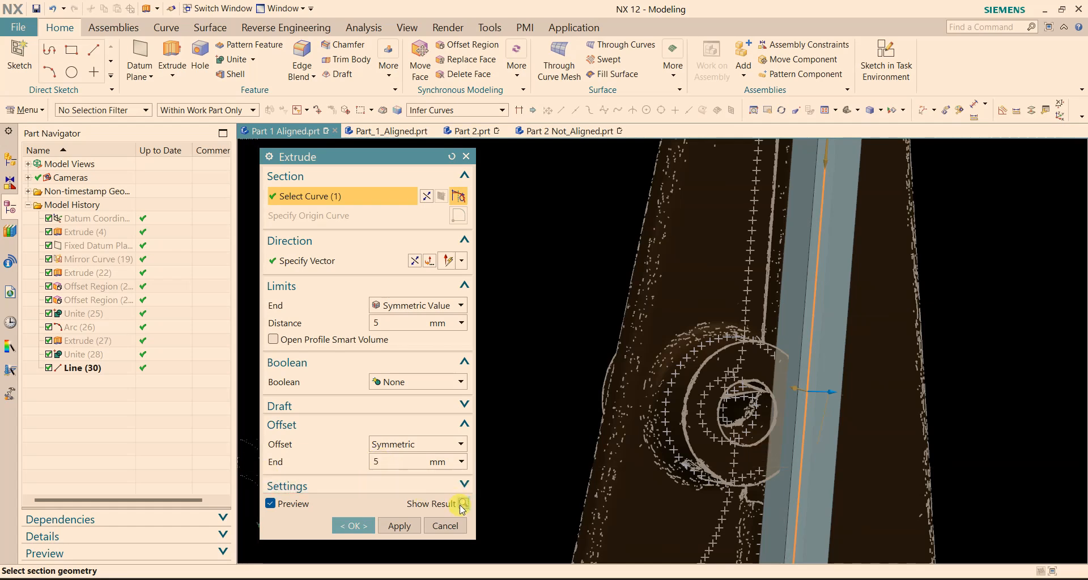
left_click(463, 504)
middle_click_drag(940, 315, 881, 316)
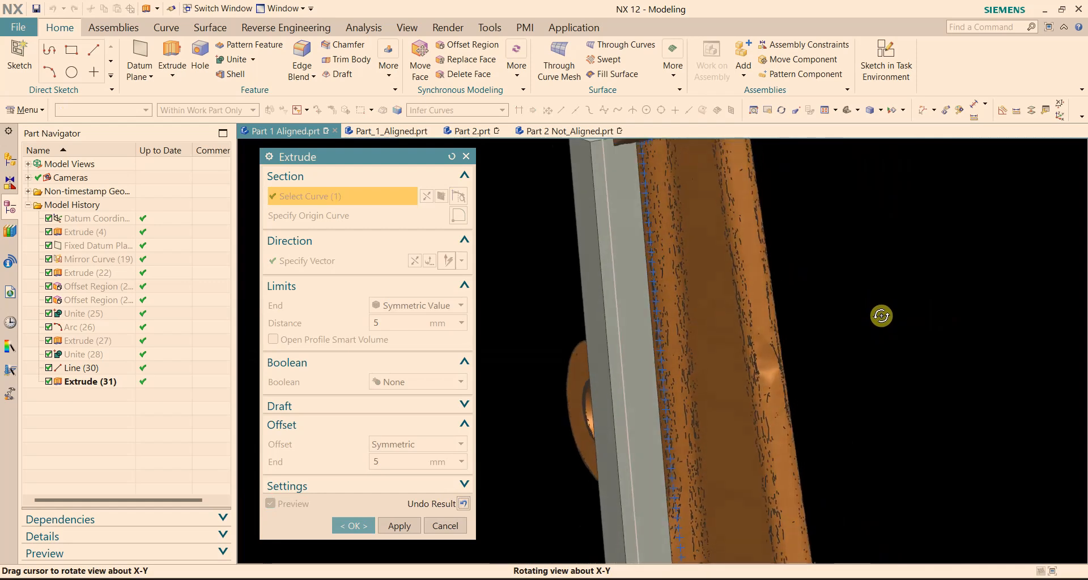
left_click(462, 503)
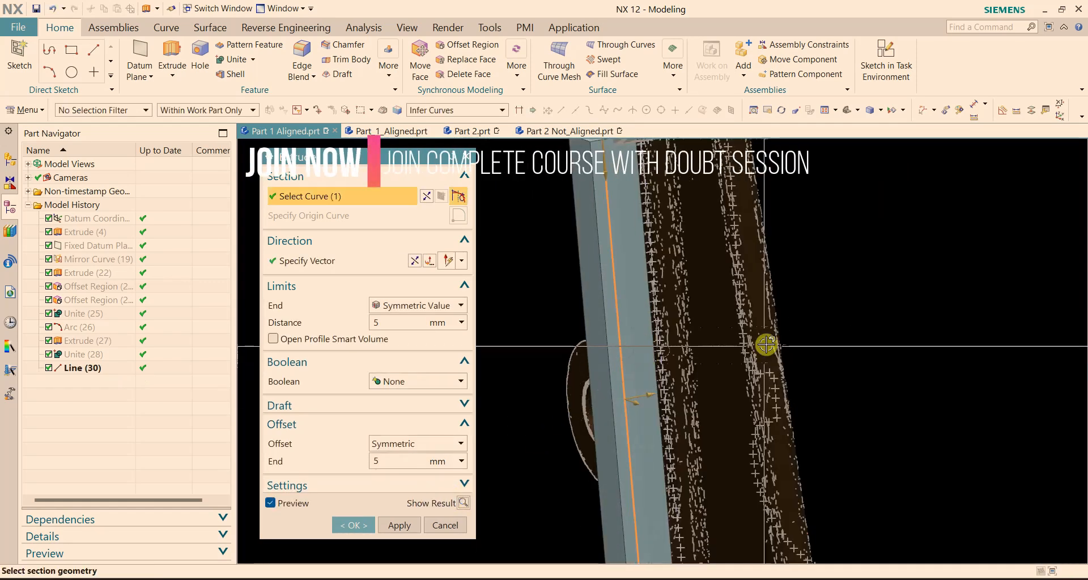
Switch the extrusion limits to separate values, with the start at 8 mm and the end at 19 mm.
left_click_drag(653, 397, 714, 386)
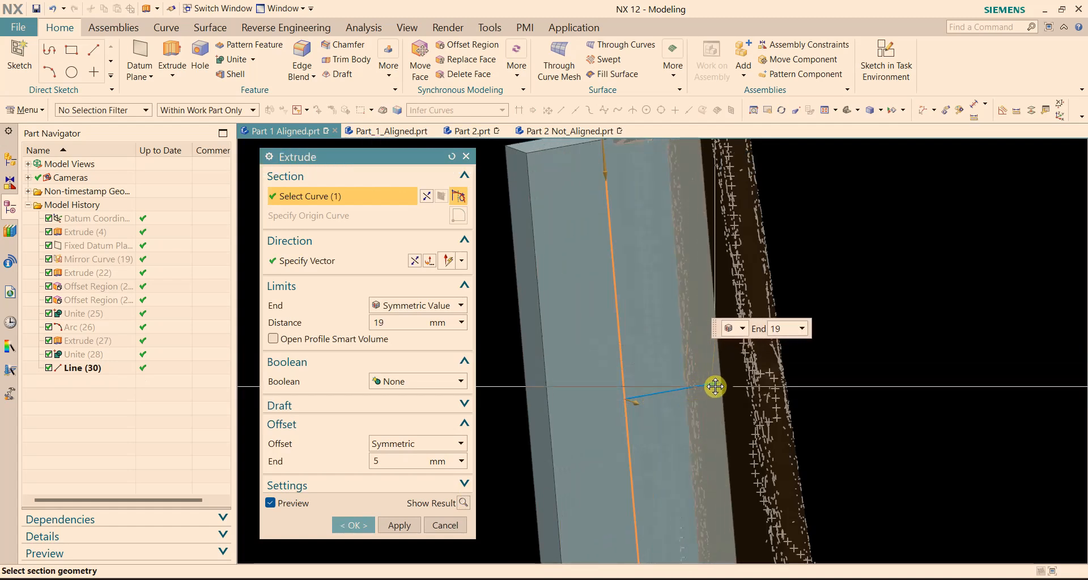
left_click(391, 308)
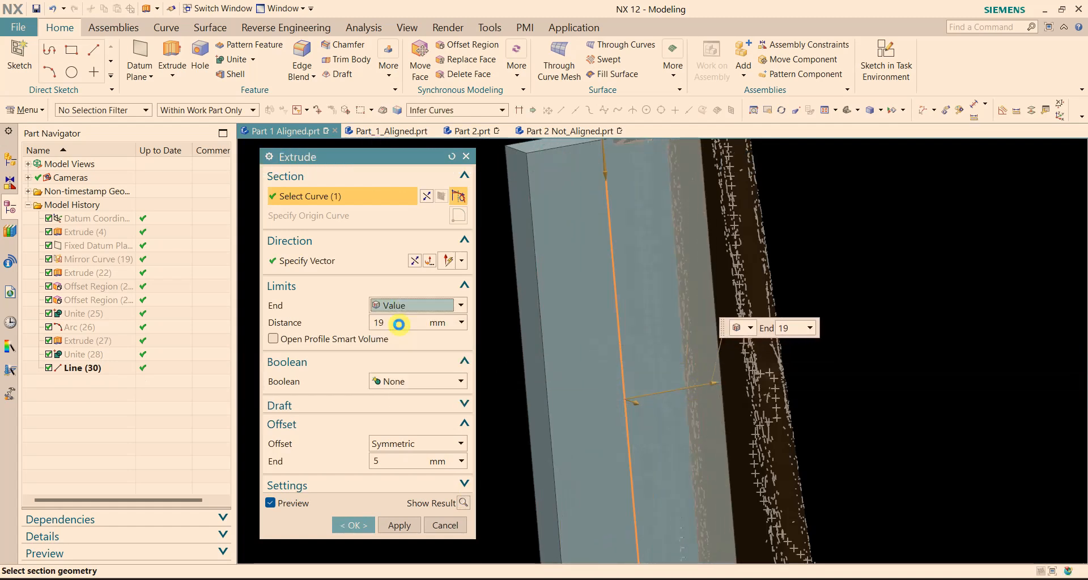
left_click(393, 320)
left_click_drag(539, 418, 662, 397)
scroll(821, 314, "down", 1)
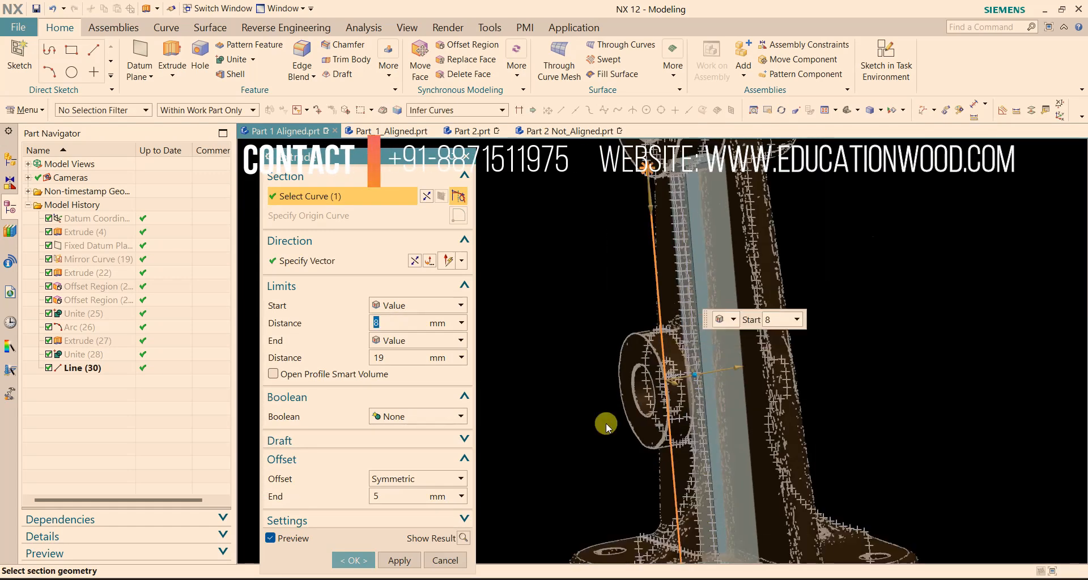
Show the extrusion result and examine how far the rib sits in or out of the scanned surface.
left_click(462, 538)
middle_click_drag(575, 336, 661, 313)
middle_click_drag(576, 270, 527, 280)
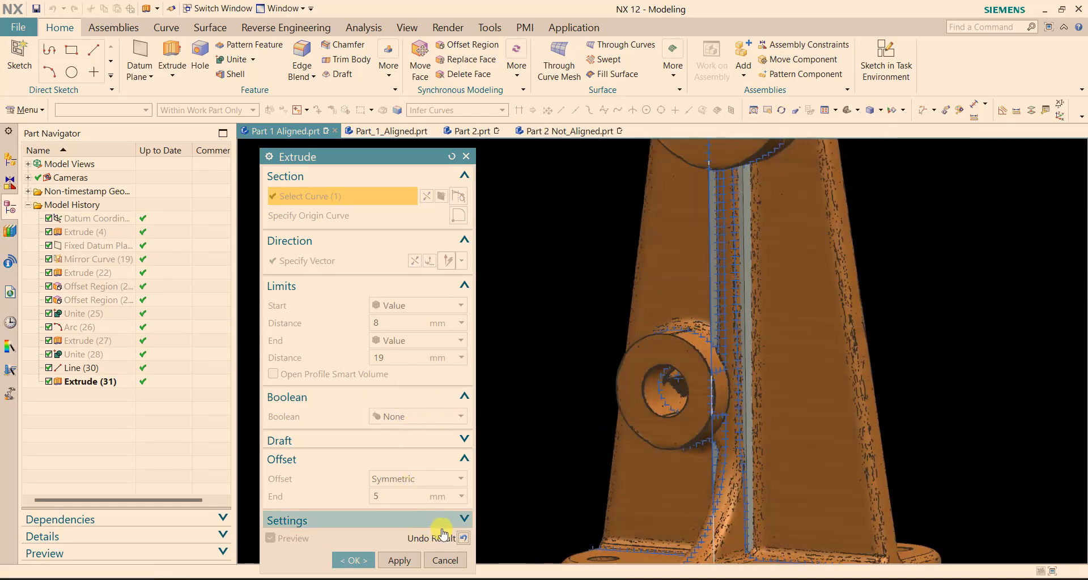
left_click(462, 538)
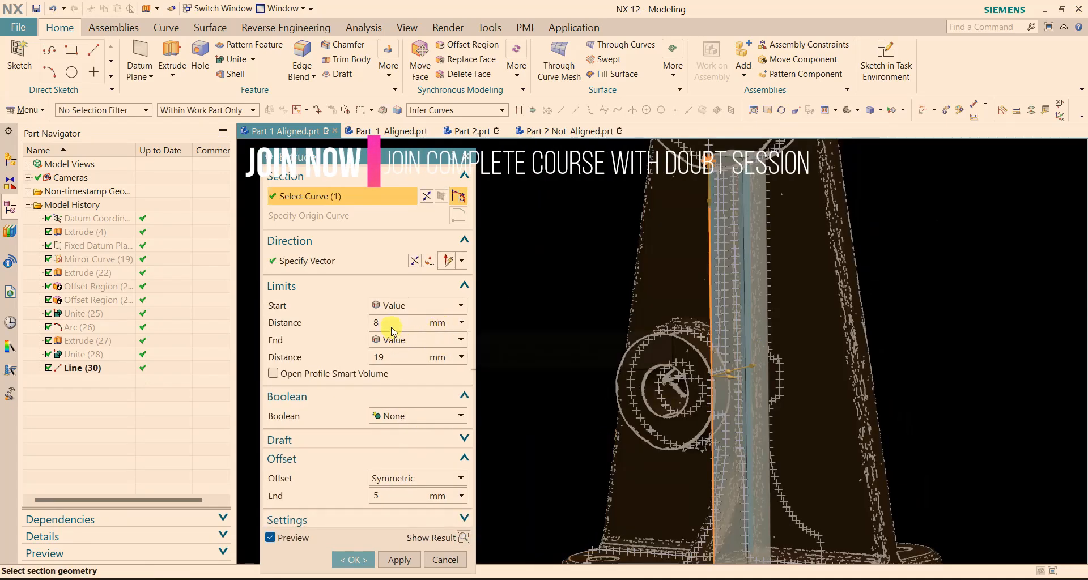
Move the extrusion's start limit to 7 mm and its end limit to 17 mm.
middle_click_drag(930, 344, 769, 397)
scroll(769, 397, "up", 4)
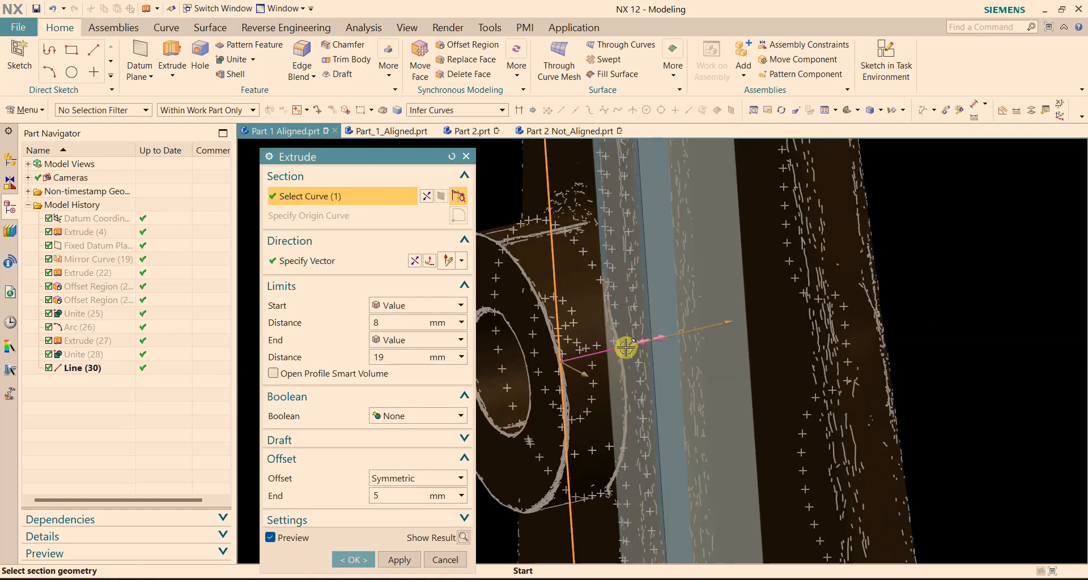
left_click_drag(628, 346, 620, 348)
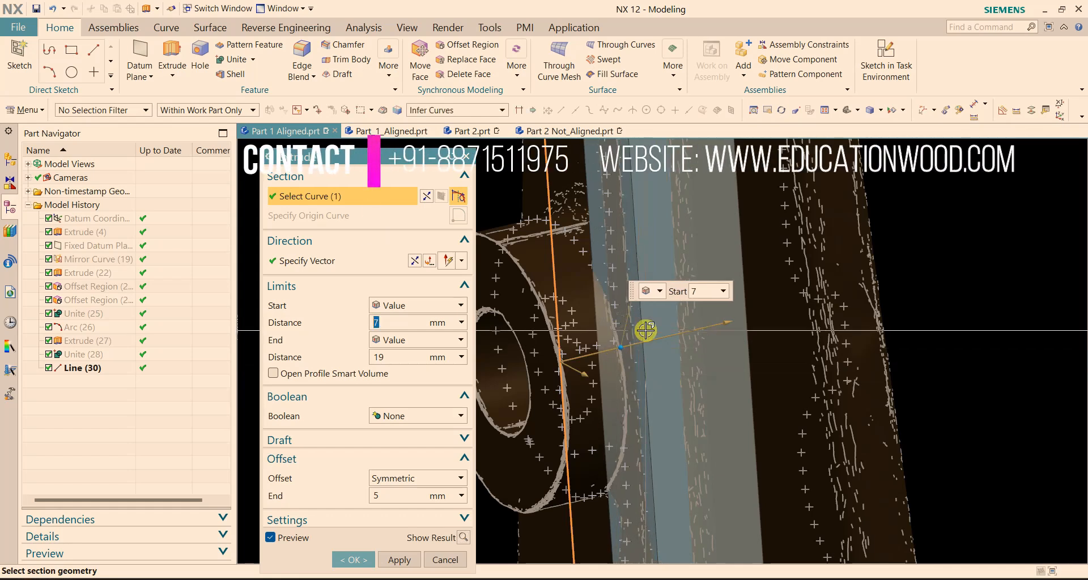
middle_click_drag(646, 329, 760, 334)
mouse_move(867, 308)
middle_mouse_down()
mouse_move(833, 306)
mouse_move(873, 307)
middle_mouse_up()
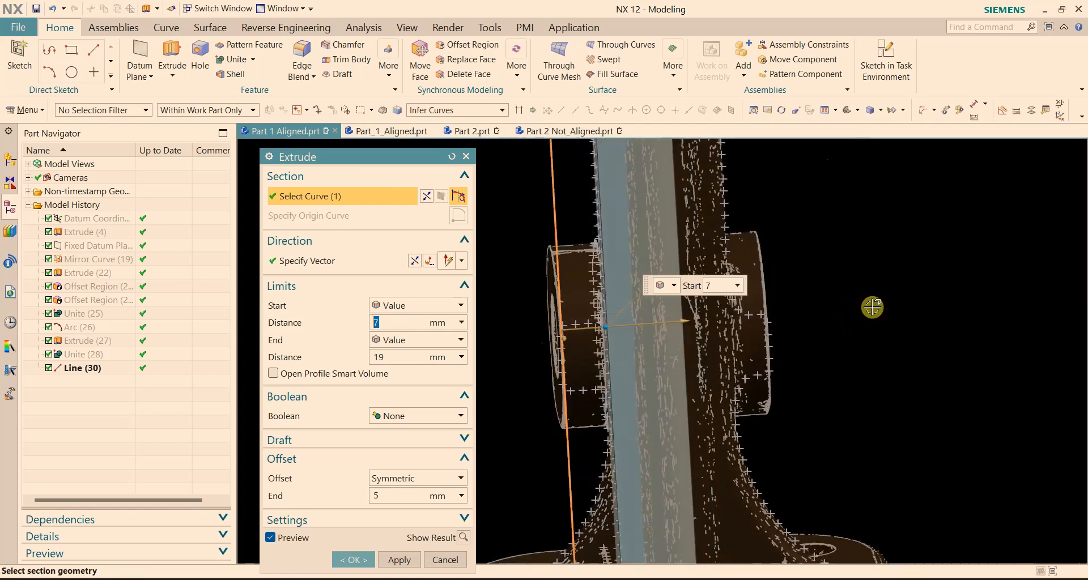
left_click_drag(683, 323, 669, 323)
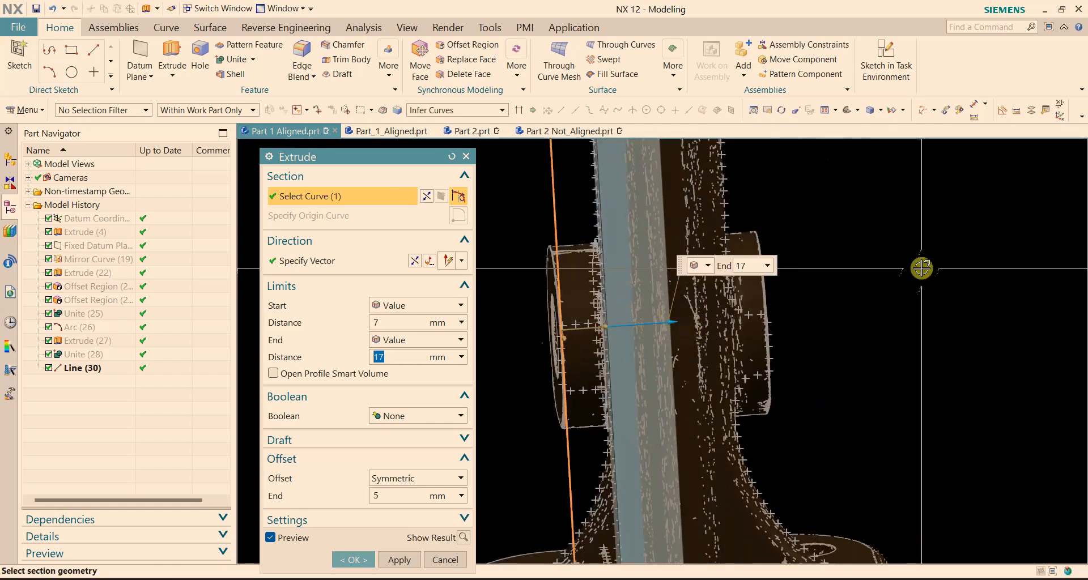
Reduce the extrusion's end limit to 13 mm while comparing it with the scan's side profile.
key("F8")
scroll(667, 383, "up", 3)
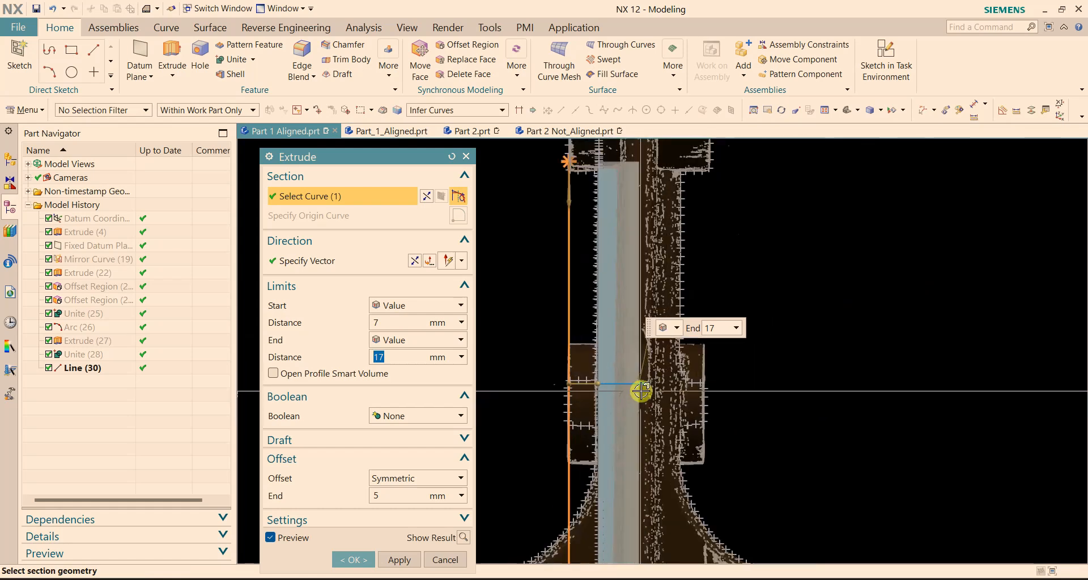
left_click_drag(641, 383, 636, 382)
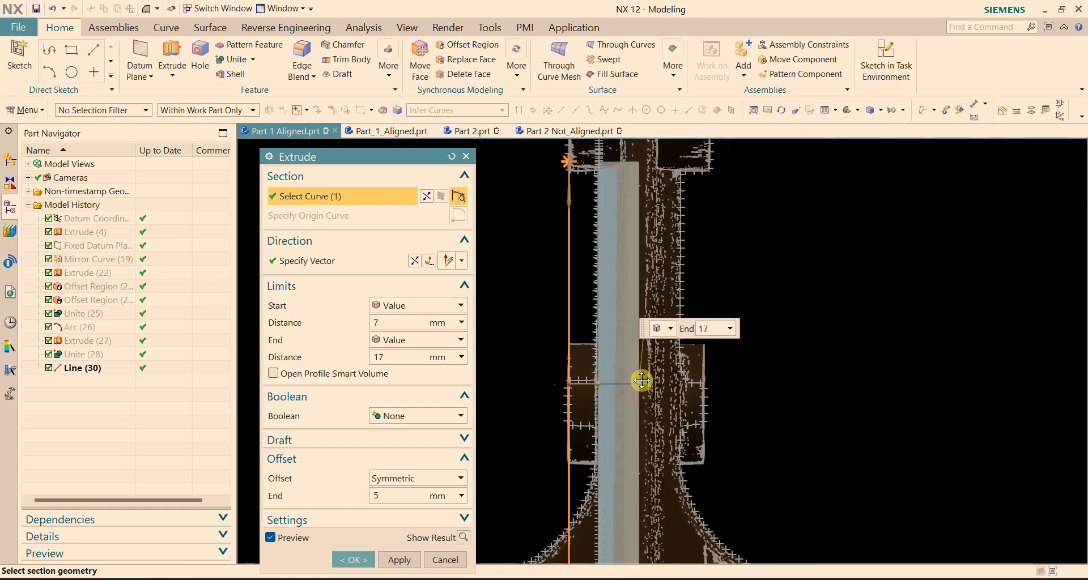
left_click_drag(641, 381, 643, 381)
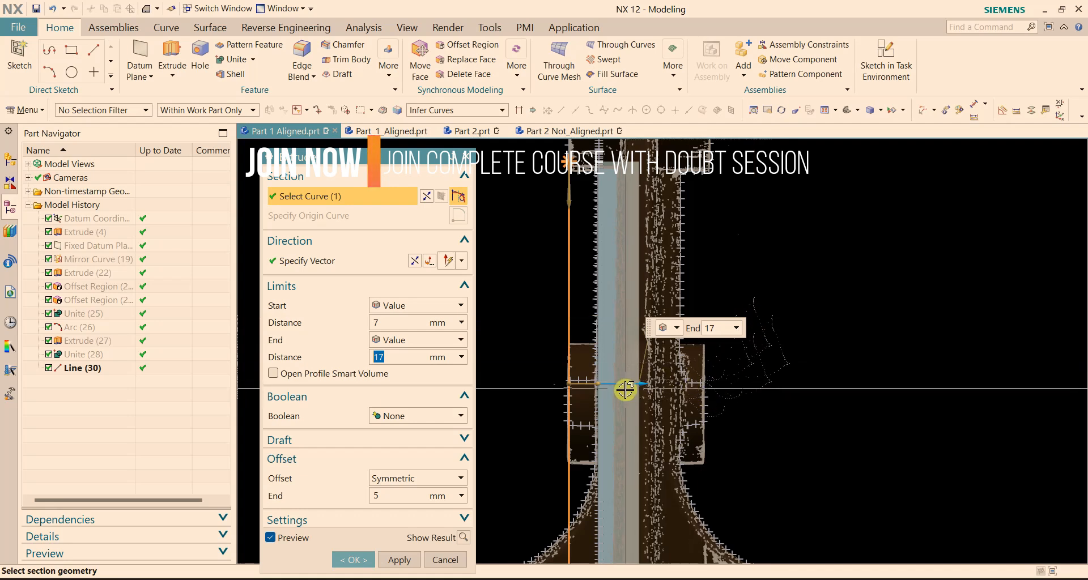
left_click_drag(638, 384, 627, 386)
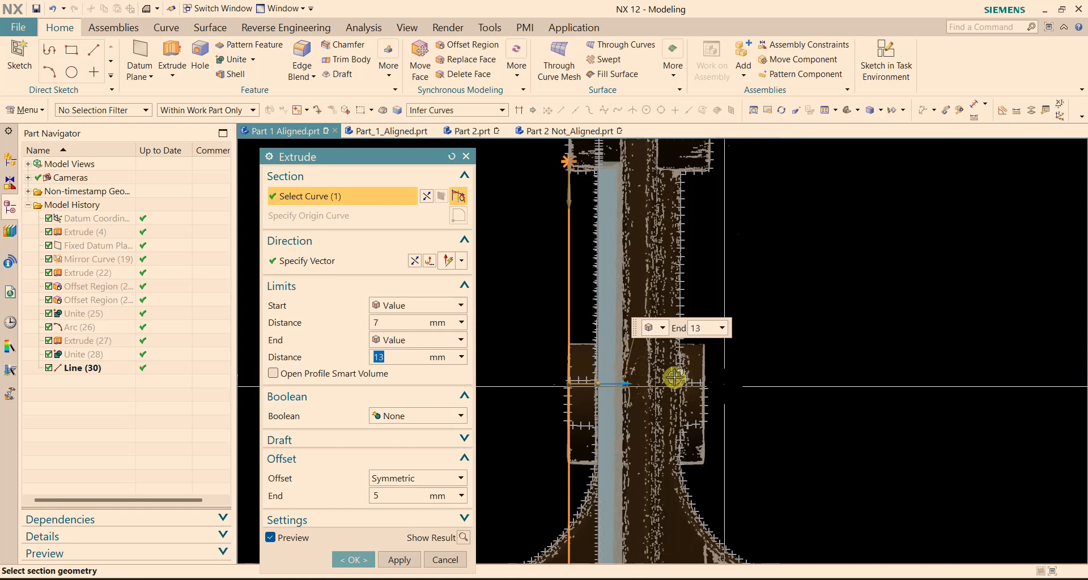
Try reversing and restoring the extrusion direction, and try a 7.5 mm start limit against the scanned rib face.
scroll(612, 413, "up", 3)
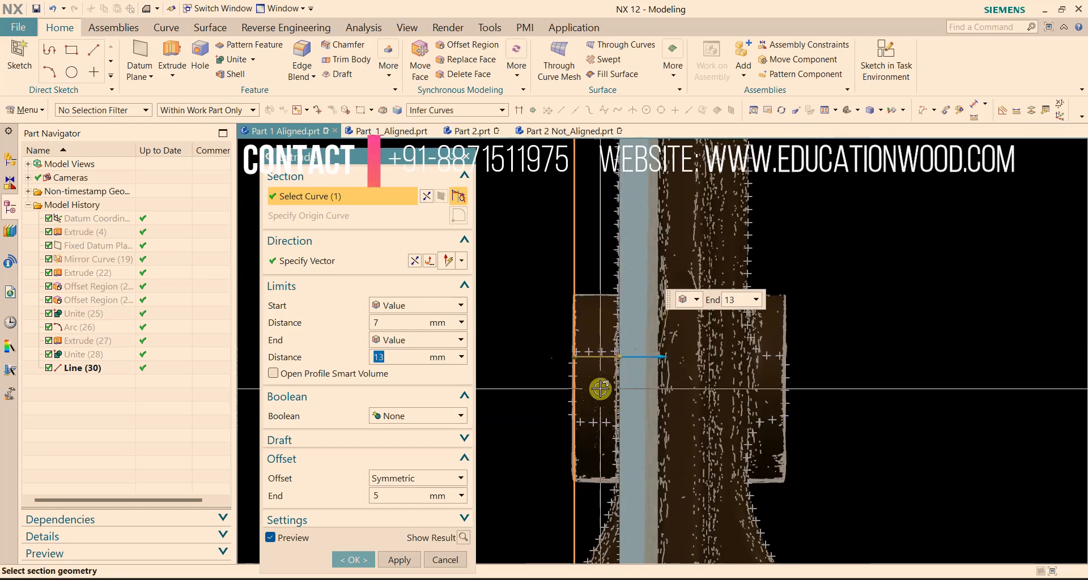
double_click(619, 356)
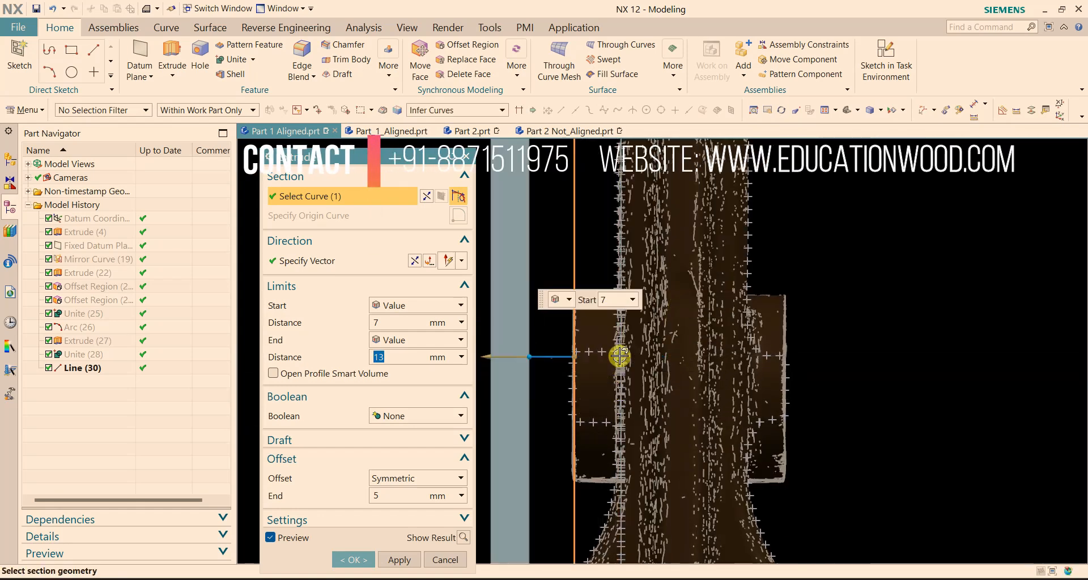
double_click(486, 356)
mouse_move(607, 357)
left_mouse_down()
mouse_move(597, 357)
mouse_move(621, 355)
left_mouse_up()
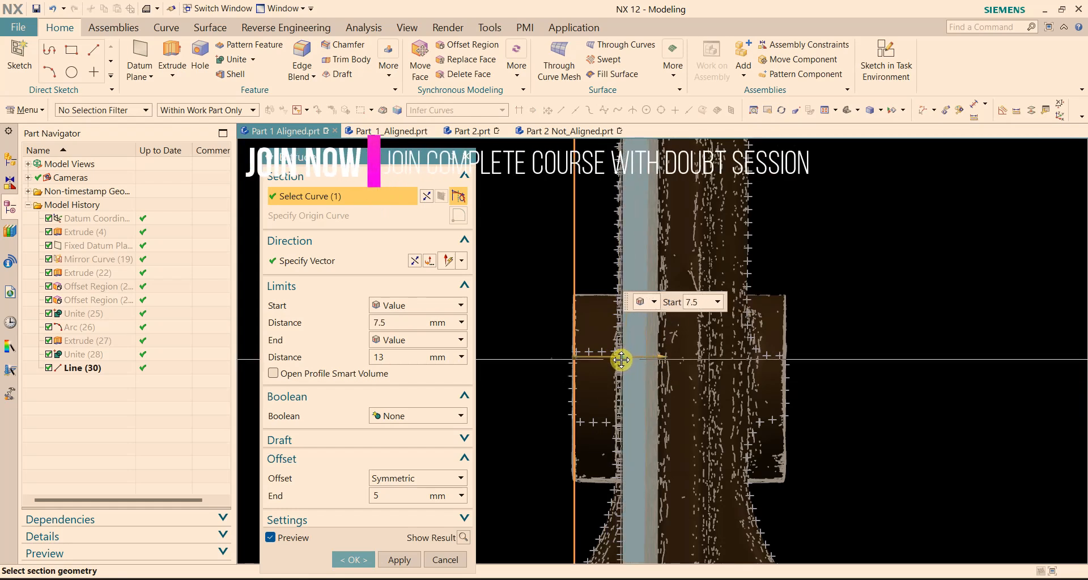
Show the extrusion result and examine the rib's fit to the scan from several angles.
middle_click_drag(490, 338, 947, 371)
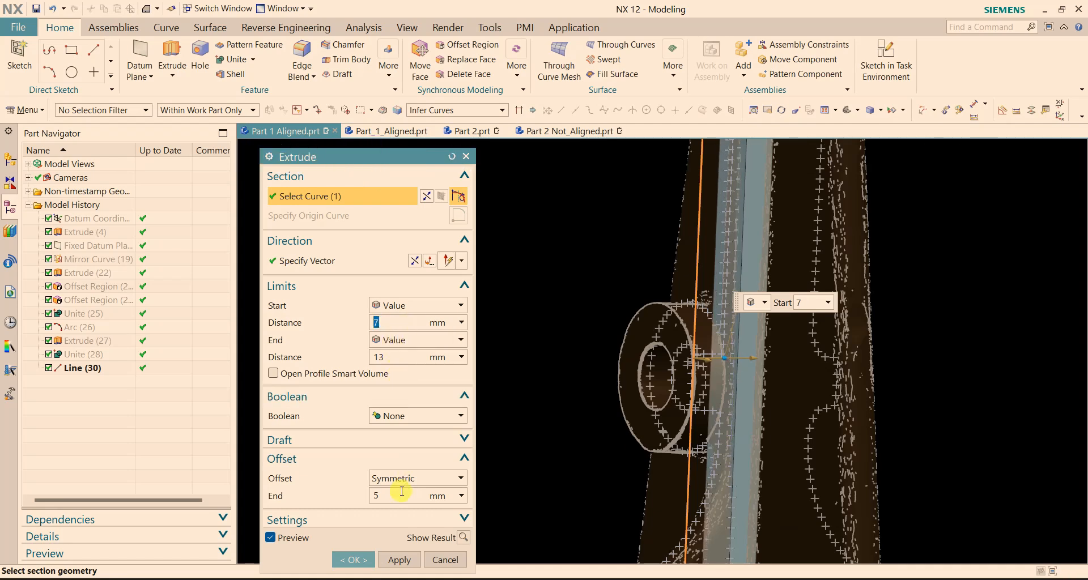
middle_click_drag(861, 366, 554, 461)
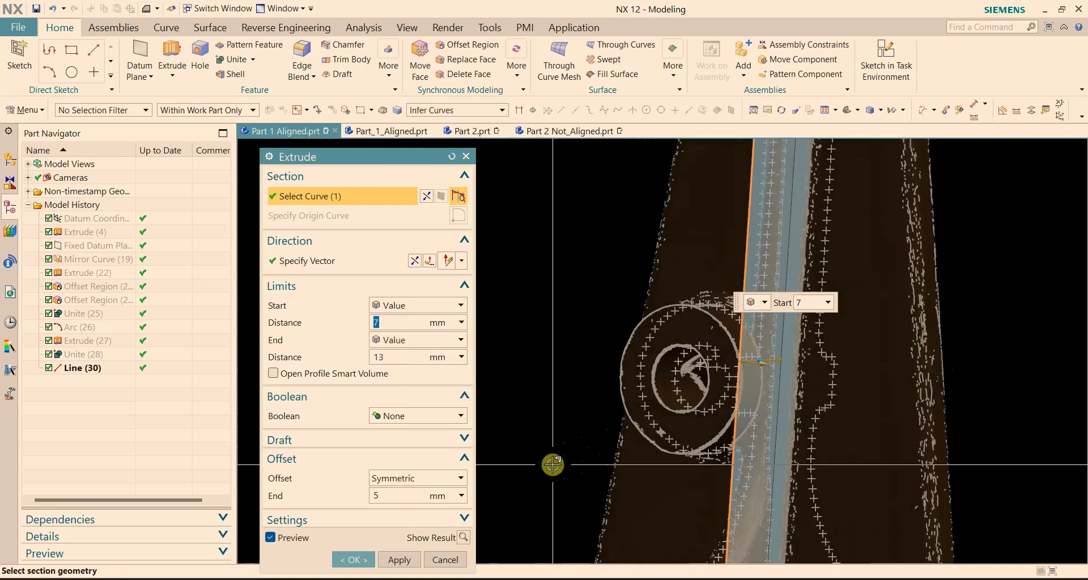
left_click(463, 537)
mouse_move(602, 263)
middle_mouse_down()
mouse_move(639, 274)
mouse_move(620, 298)
mouse_move(634, 284)
mouse_move(626, 272)
mouse_move(674, 261)
middle_mouse_up()
middle_click_drag(736, 281, 624, 277)
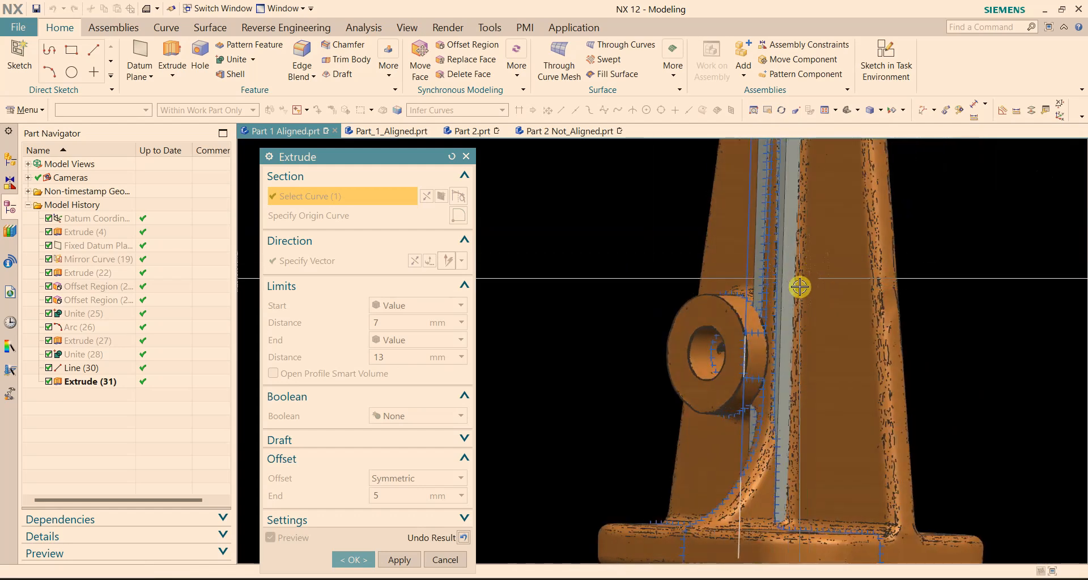
middle_click_drag(687, 262, 726, 277)
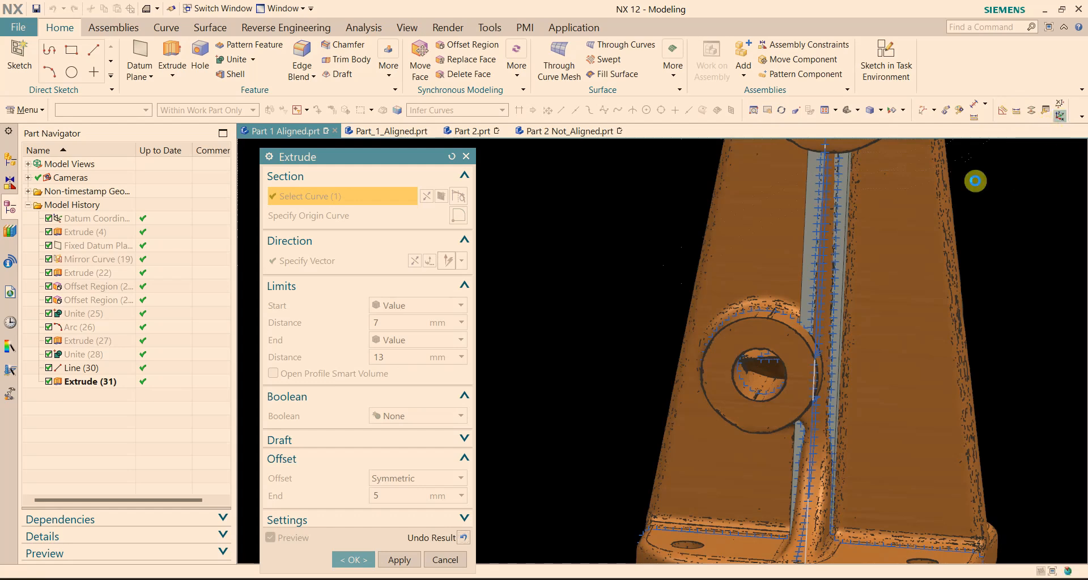
In the front view, change the extrusion's offset to Two-Sided and set its start to -4 mm.
left_click(1060, 116)
scroll(611, 306, "down", 2)
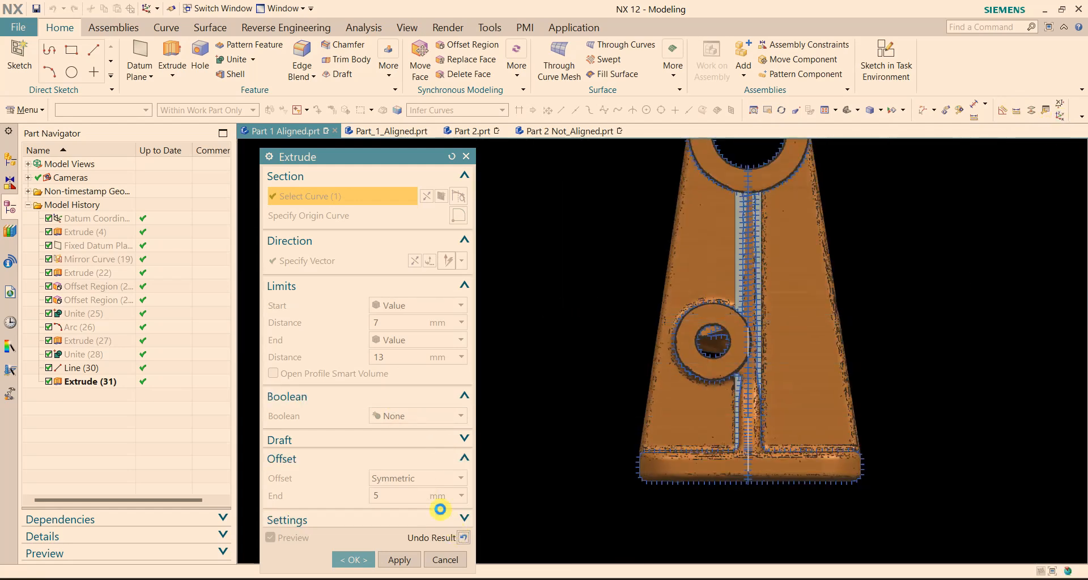
left_click(398, 520)
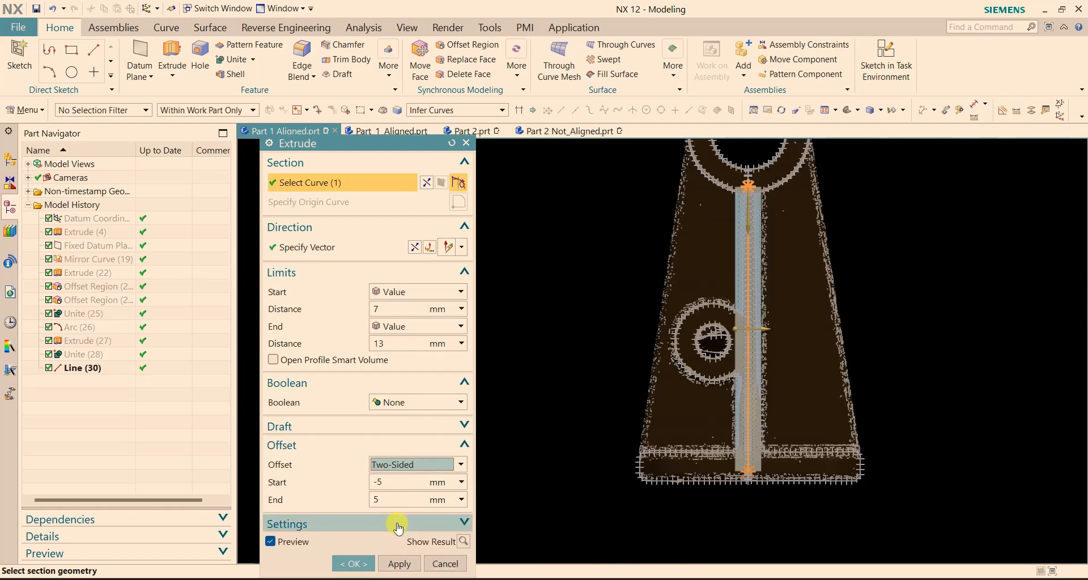
scroll(712, 352, "up", 3)
scroll(712, 353, "up", 2)
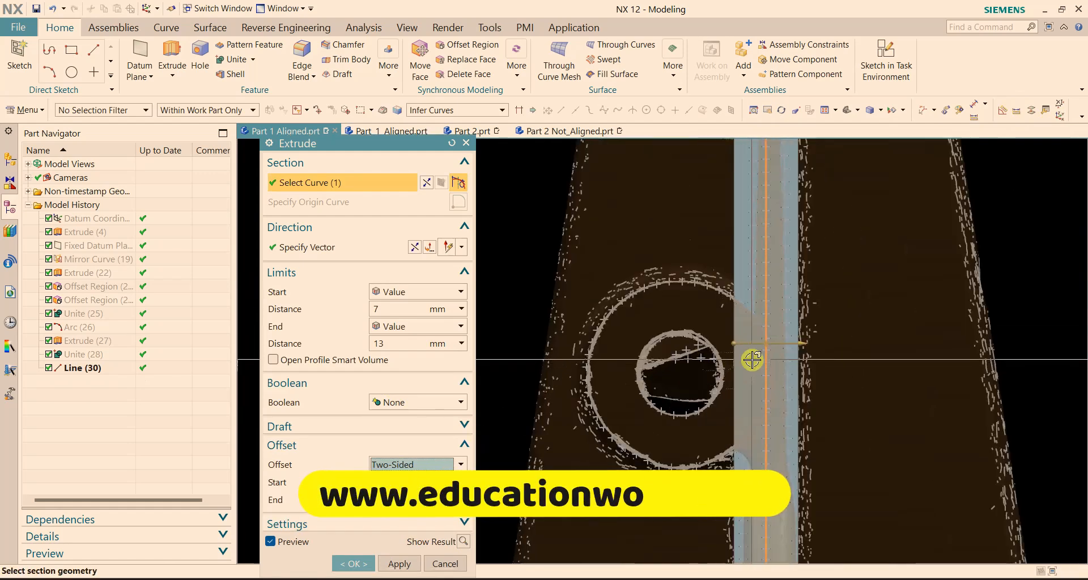
mouse_move(742, 341)
left_mouse_down()
mouse_move(752, 341)
mouse_move(738, 343)
left_mouse_up()
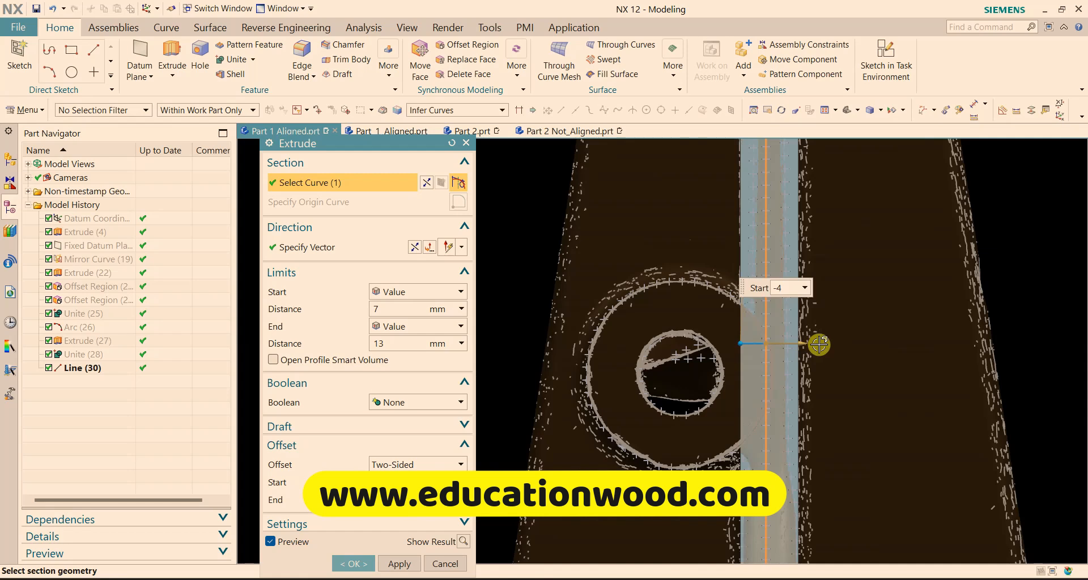
Set the two-sided offset's end to 4 mm and create the vertical rib extrusion.
left_click_drag(818, 342, 783, 347)
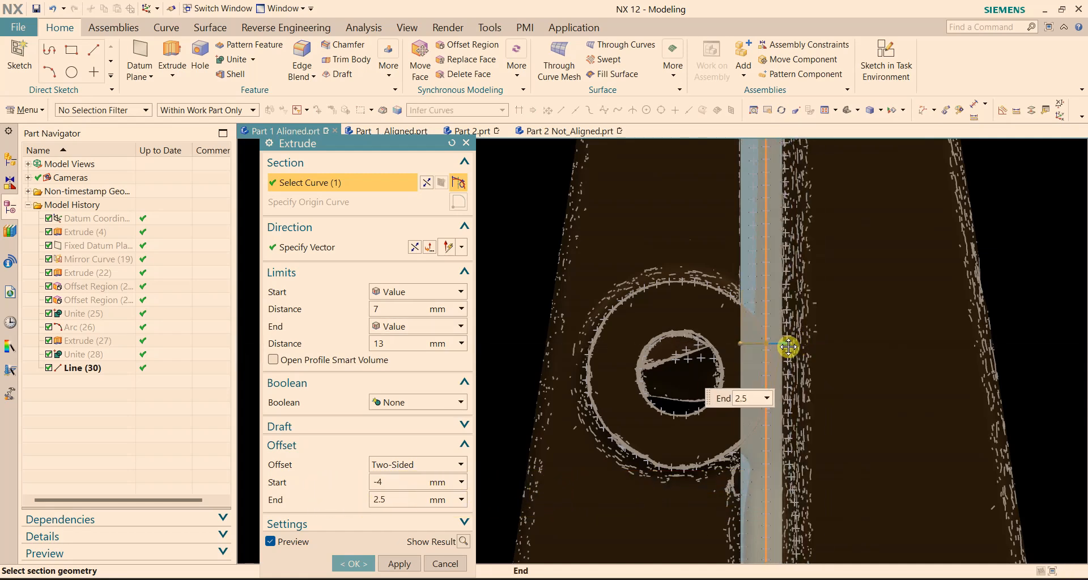
middle_click_drag(482, 377, 929, 366)
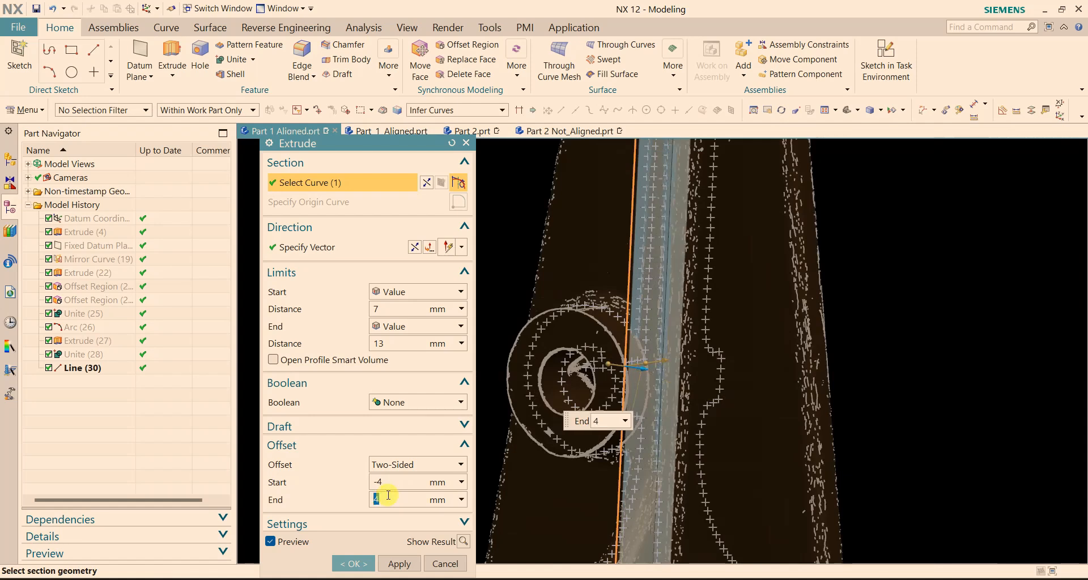
left_click(355, 565)
Compare the rib with the scan, then edit its extrusion to a two-sided offset from -3.5 mm to 5 mm.
middle_click_drag(682, 366, 900, 353)
left_click(952, 111)
scroll(918, 262, "up", 2)
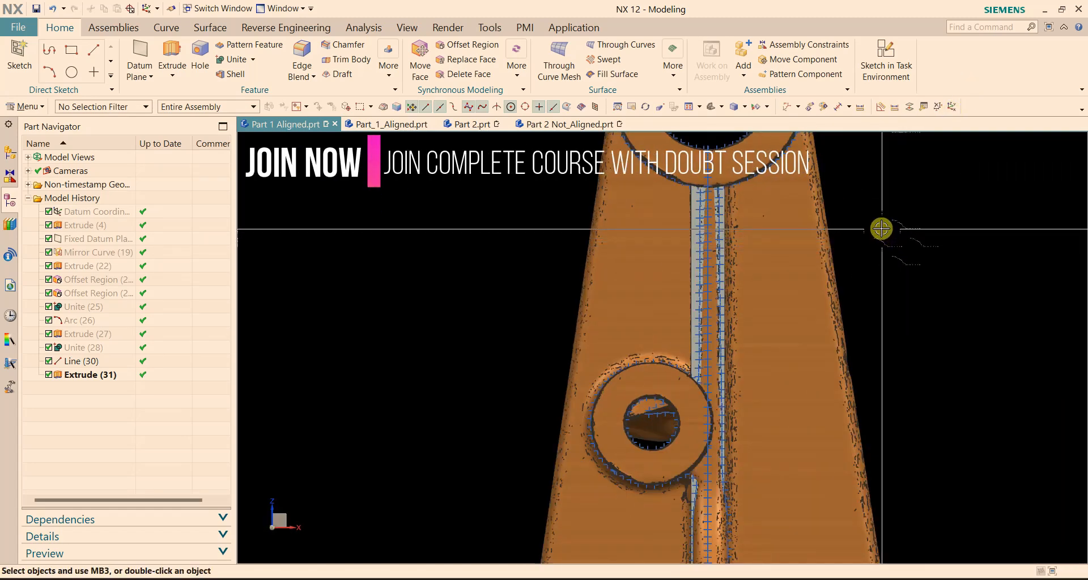
middle_click_drag(743, 197, 845, 269)
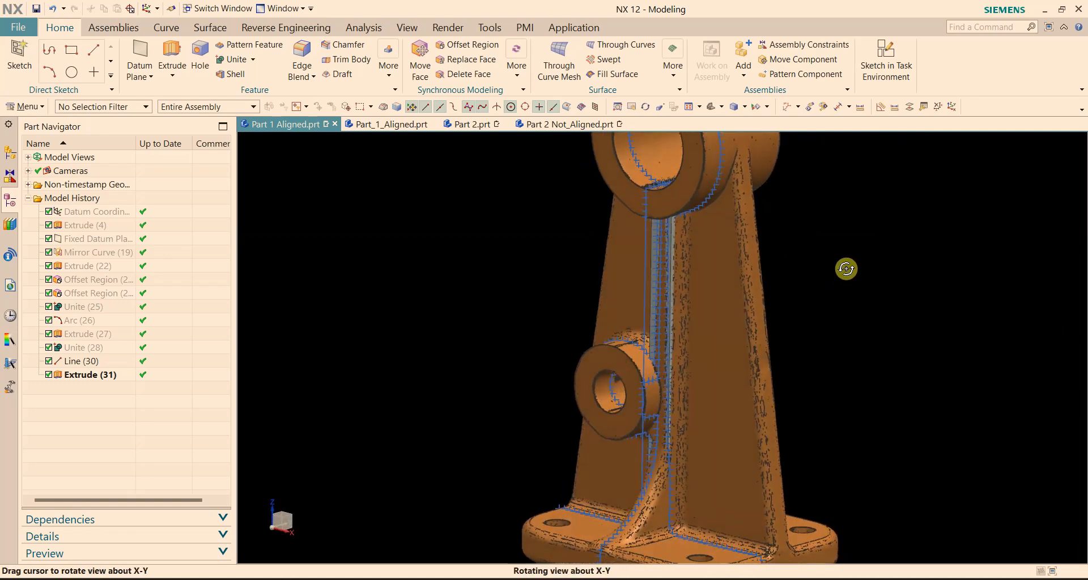
right_click(102, 381)
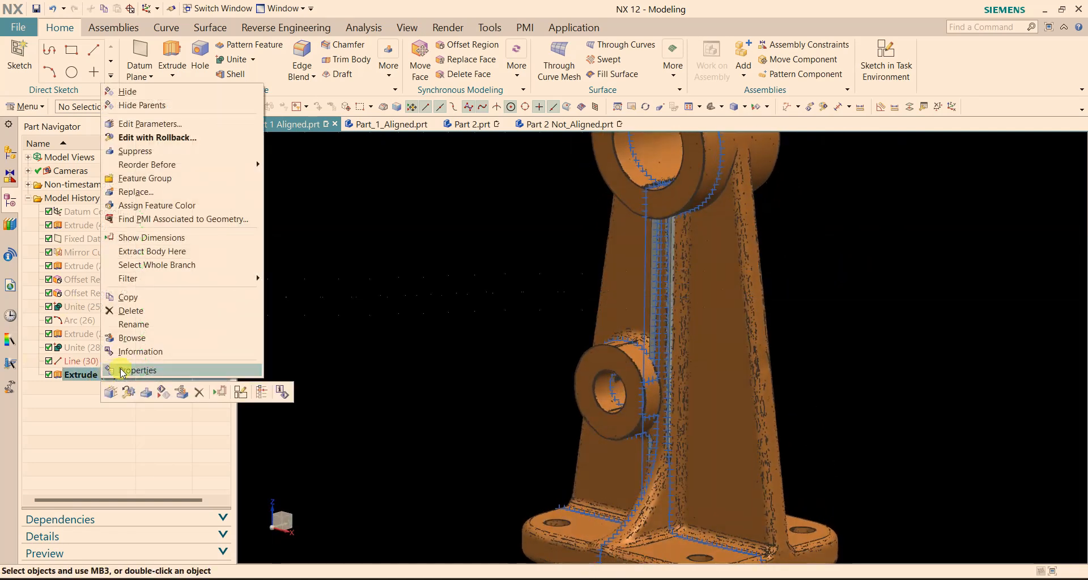
left_click(197, 145)
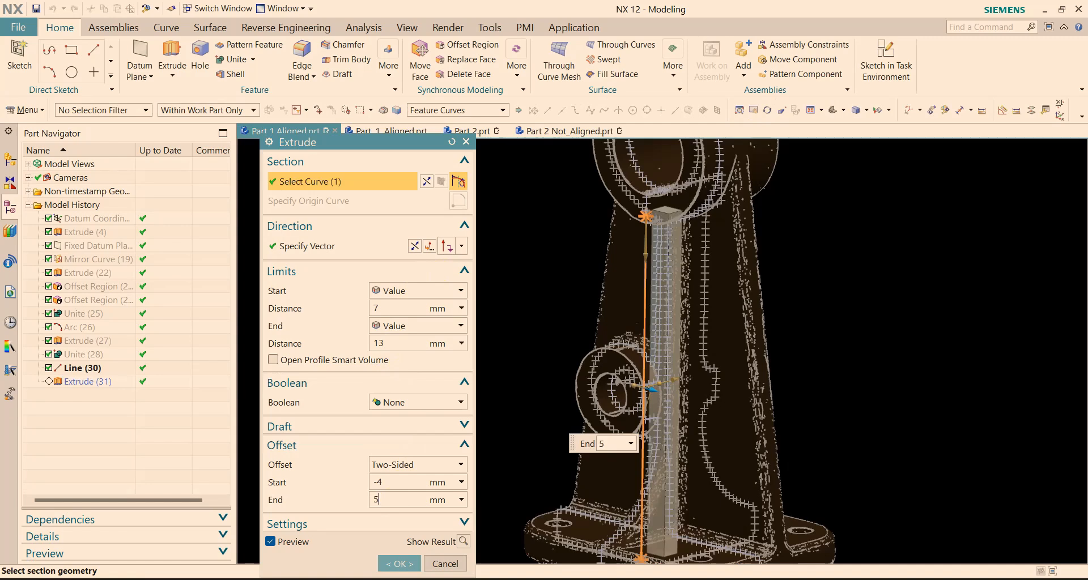
key("Return")
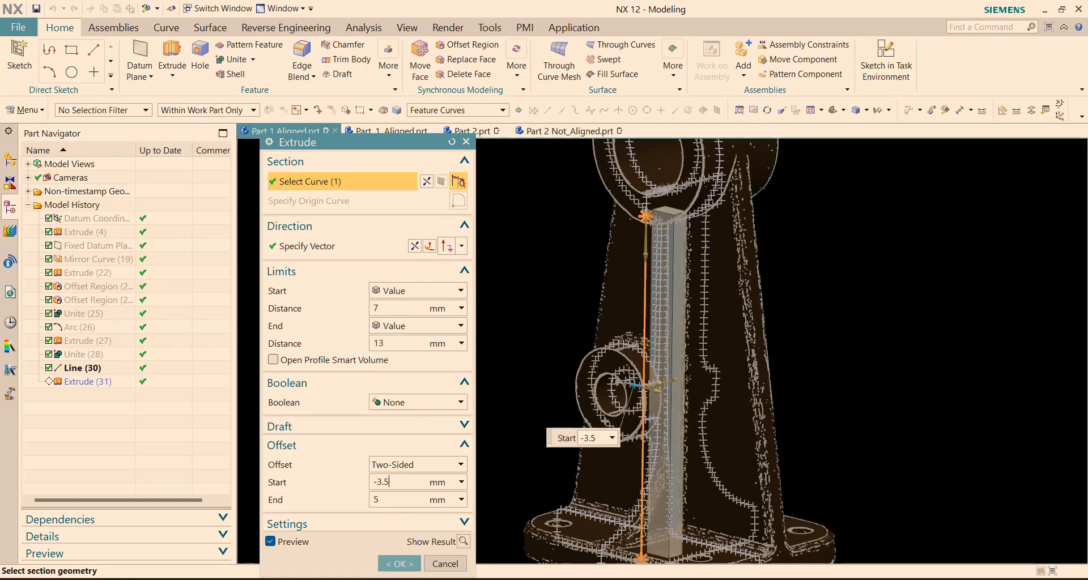
left_click(398, 565)
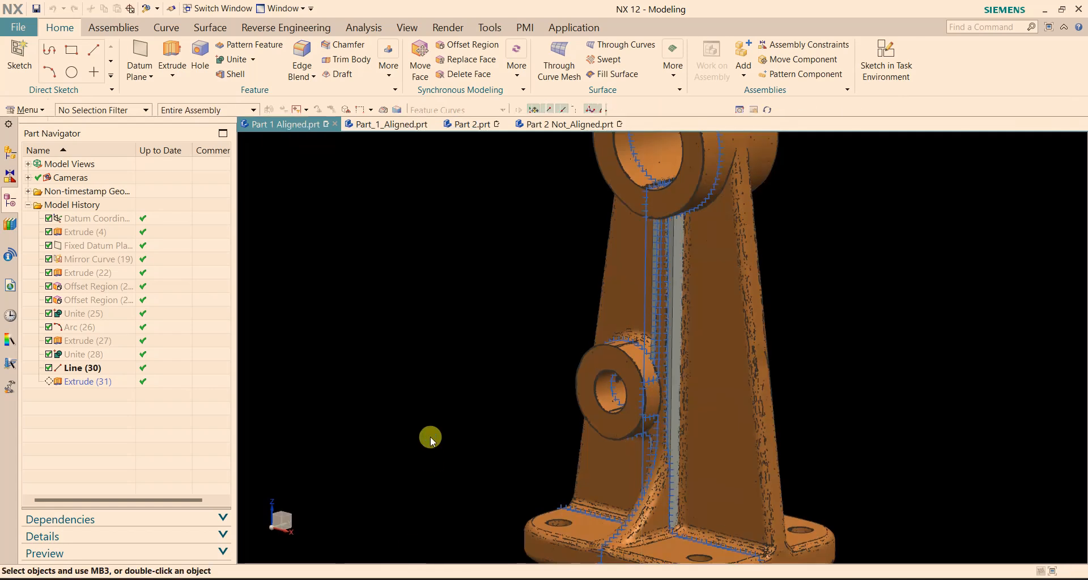
Show the hidden united bracket body alongside the scan and the new rib.
mouse_move(456, 378)
middle_mouse_down()
mouse_move(520, 357)
mouse_move(522, 374)
mouse_move(478, 374)
mouse_move(457, 389)
mouse_move(427, 362)
mouse_move(467, 385)
middle_mouse_up()
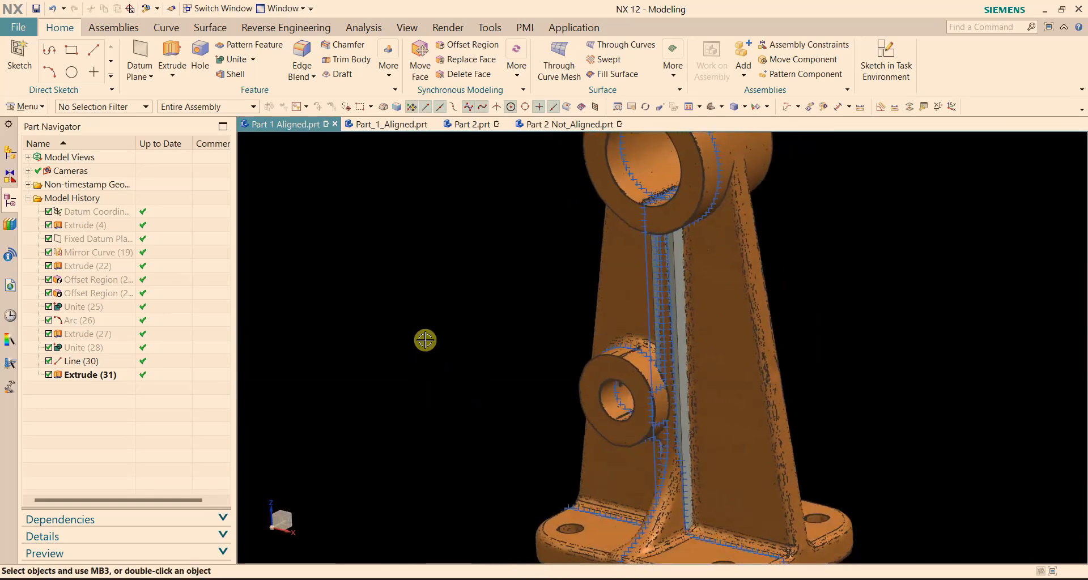
middle_click_drag(425, 340, 464, 359)
right_click(79, 348)
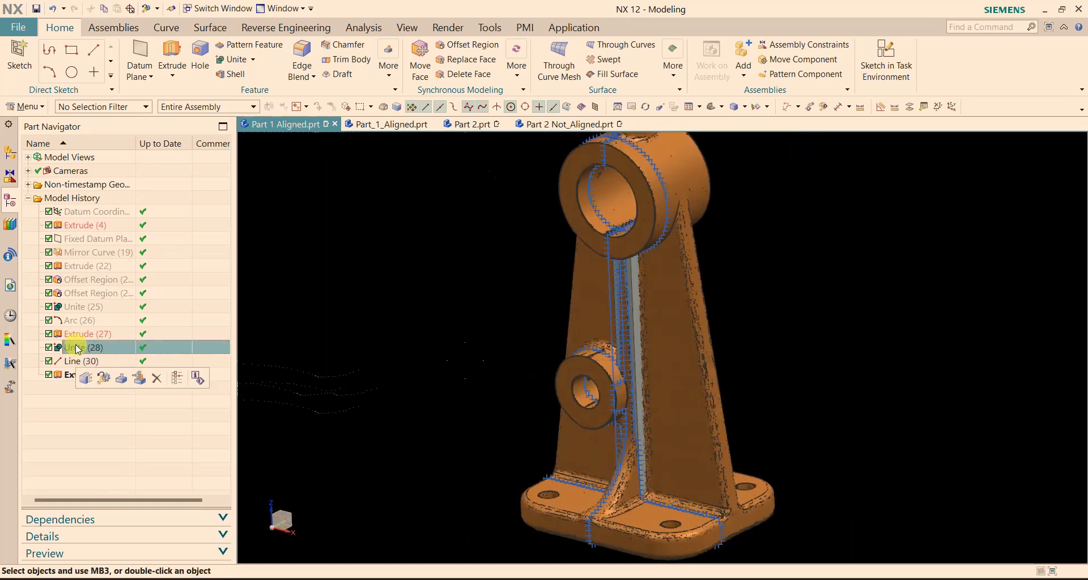
left_click(152, 12)
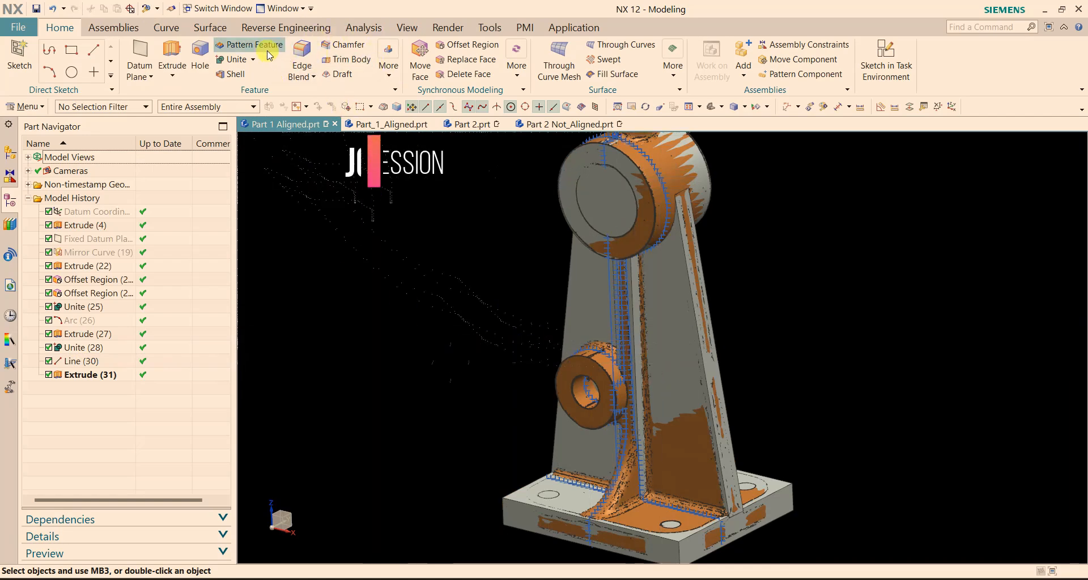
Start a Mirror Feature operation with the rib extrusion as the feature to mirror.
left_click(390, 75)
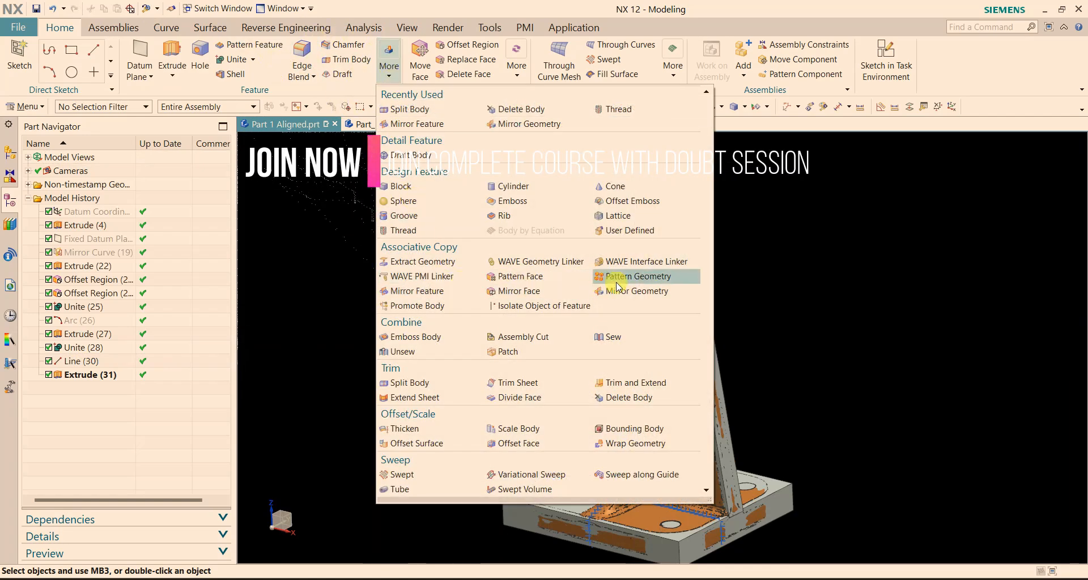
left_click(459, 291)
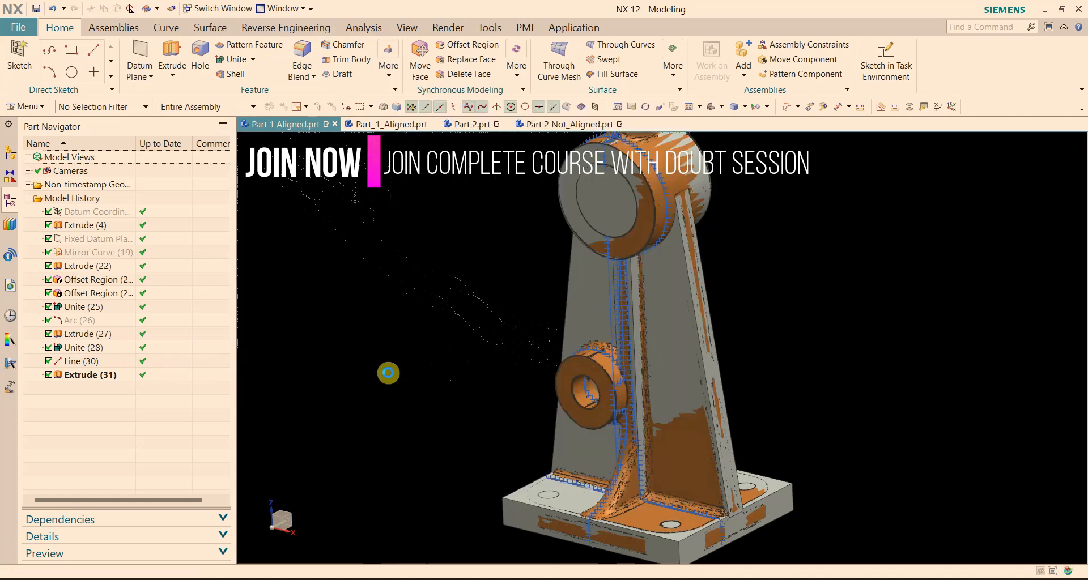
left_click(105, 376)
left_click(299, 262)
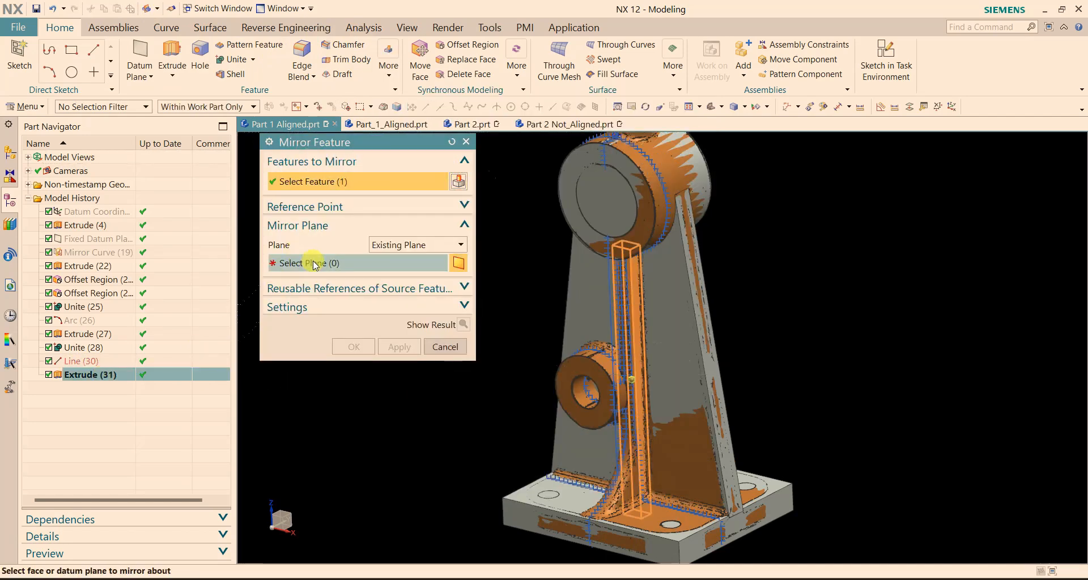
Try the upright plate's large face as the mirror plane and preview the result.
left_click(679, 320)
middle_click_drag(777, 308, 620, 438)
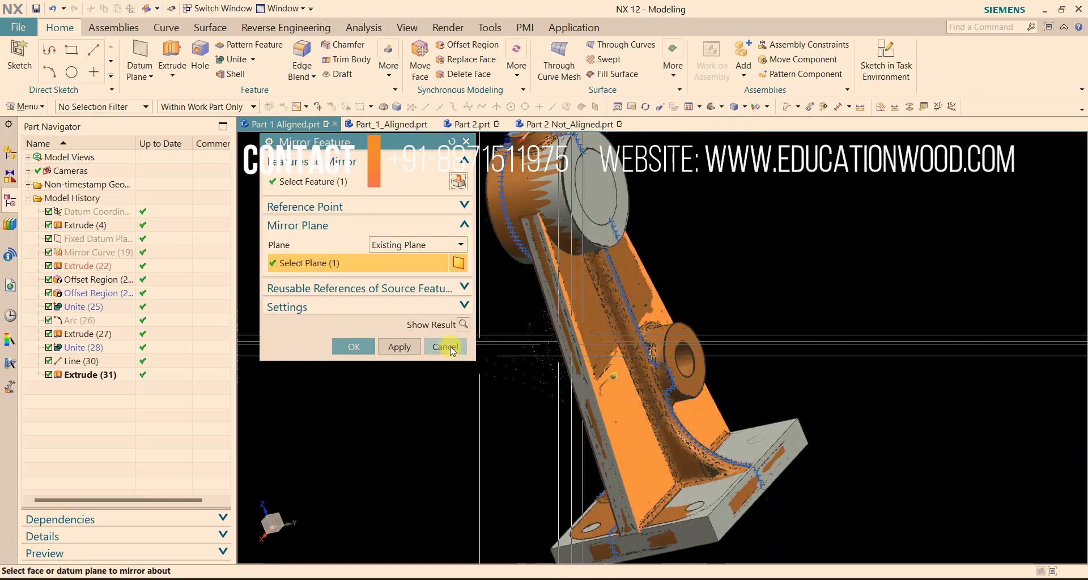
left_click(464, 327)
middle_click_drag(877, 335, 906, 324)
left_click(465, 324)
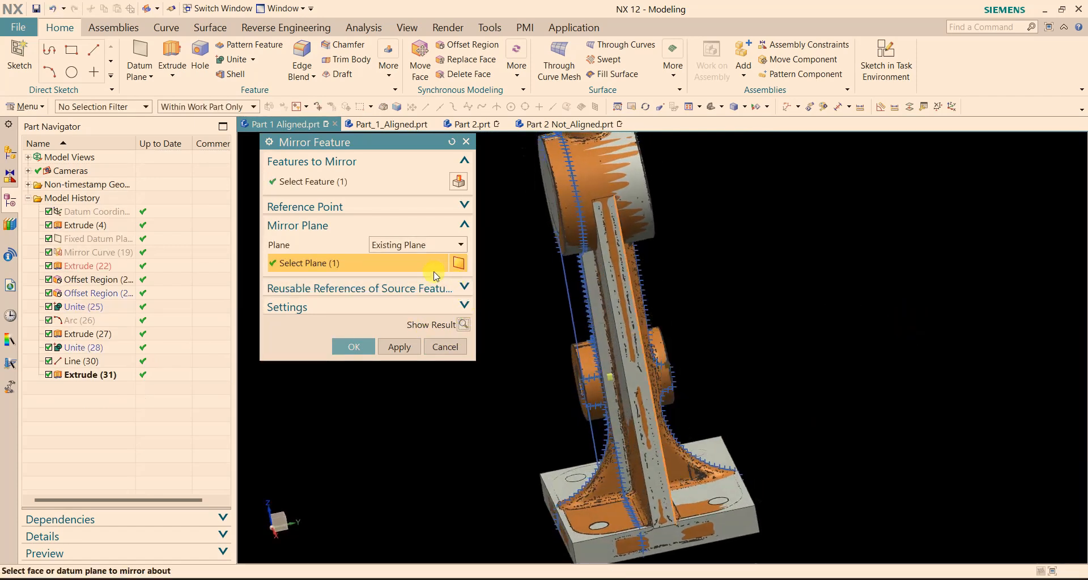
middle_click_drag(754, 347, 816, 340)
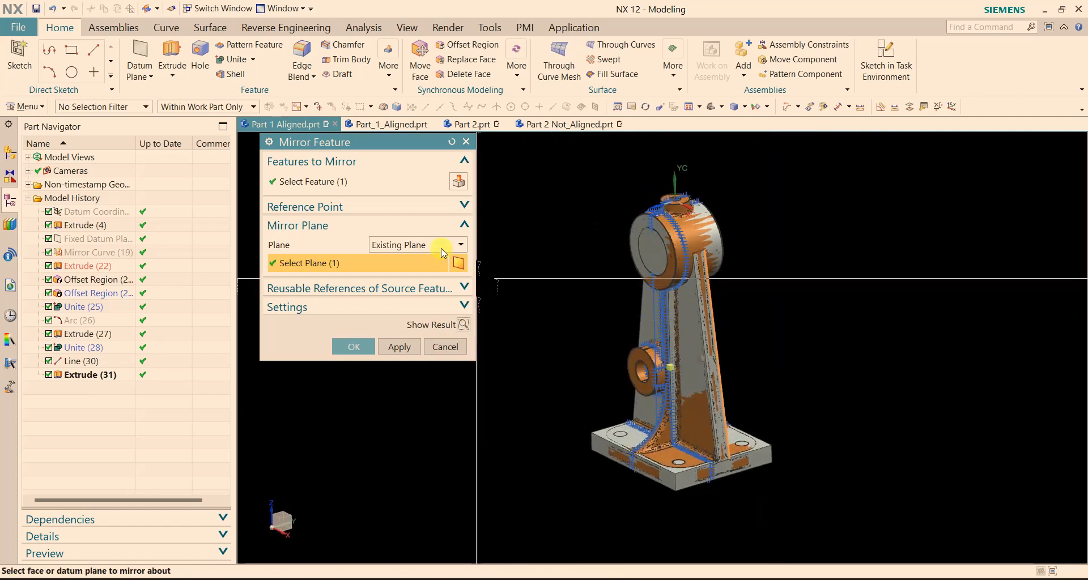
Mirror the rib extrusion about a new ZC plane at distance 0.
left_click(415, 273)
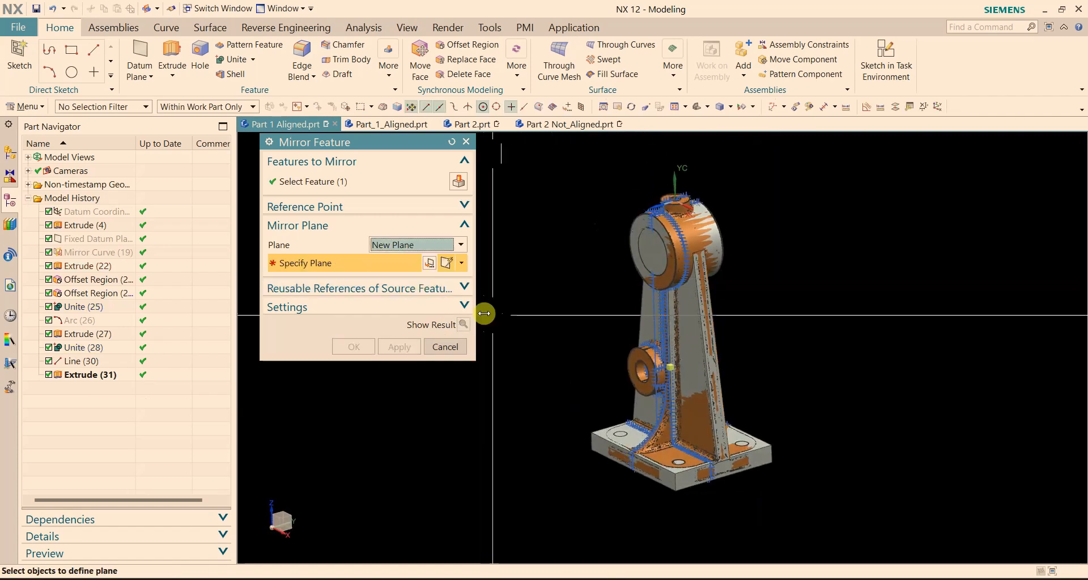
left_click(461, 264)
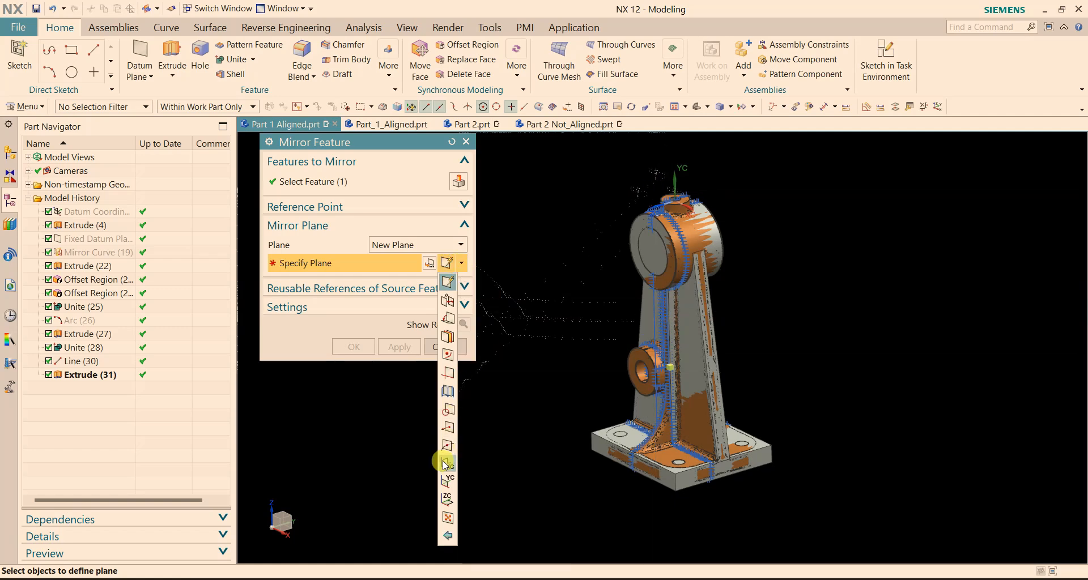
left_click(447, 500)
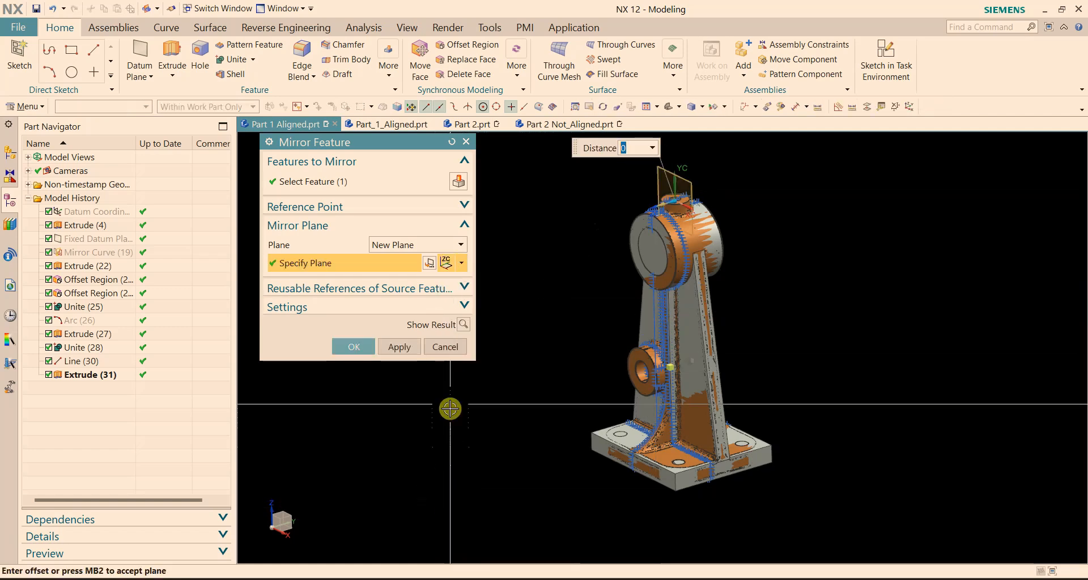
left_click(358, 346)
middle_click_drag(810, 364, 846, 358)
scroll(760, 382, "up", 3)
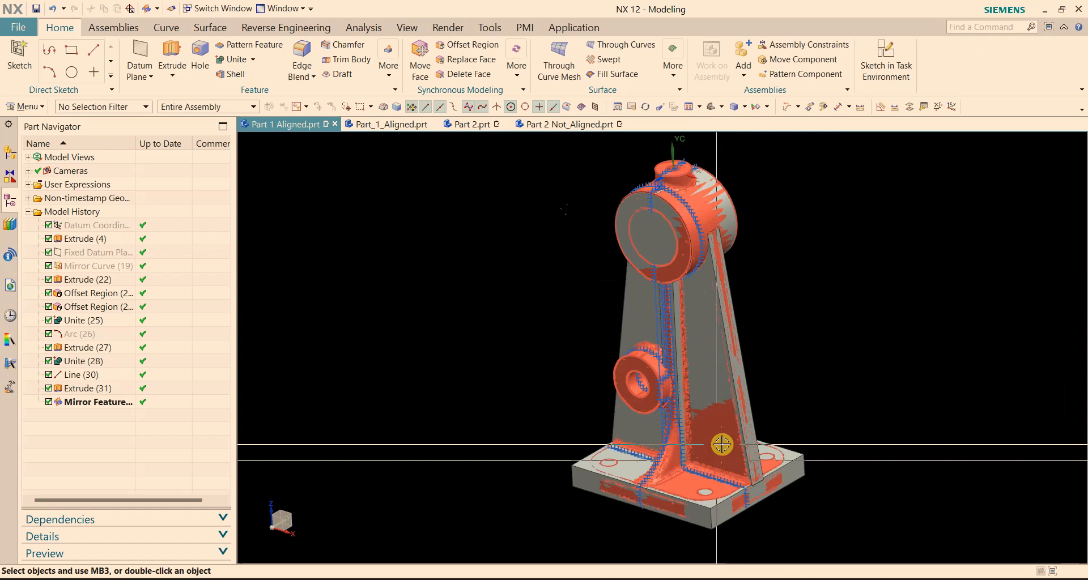
Hide the scanned facet body and inspect the ribs on the solid bracket from the front and the side.
right_click(722, 419)
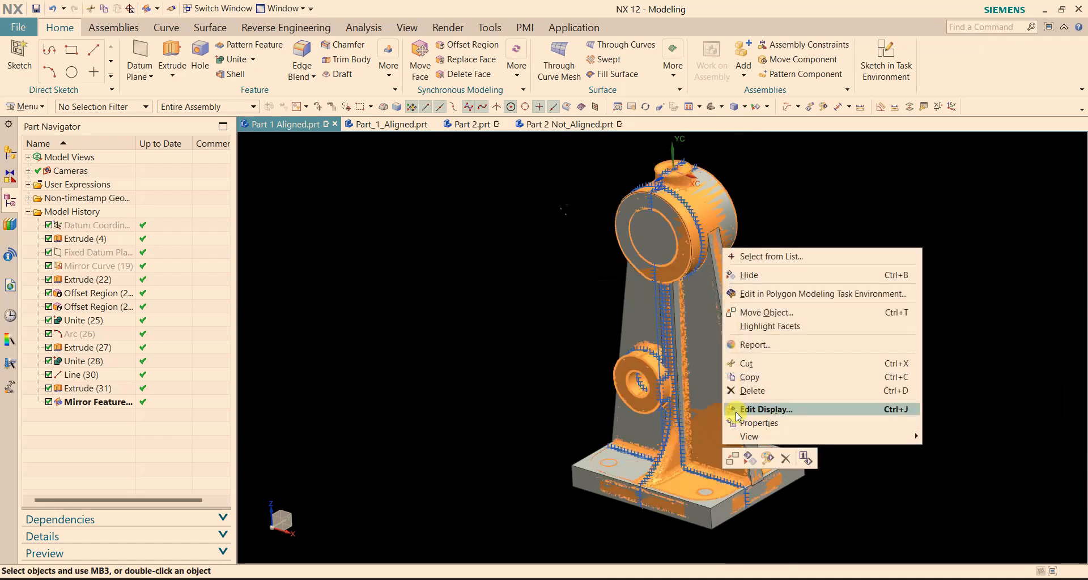
left_click(774, 277)
middle_click_drag(775, 276, 833, 271)
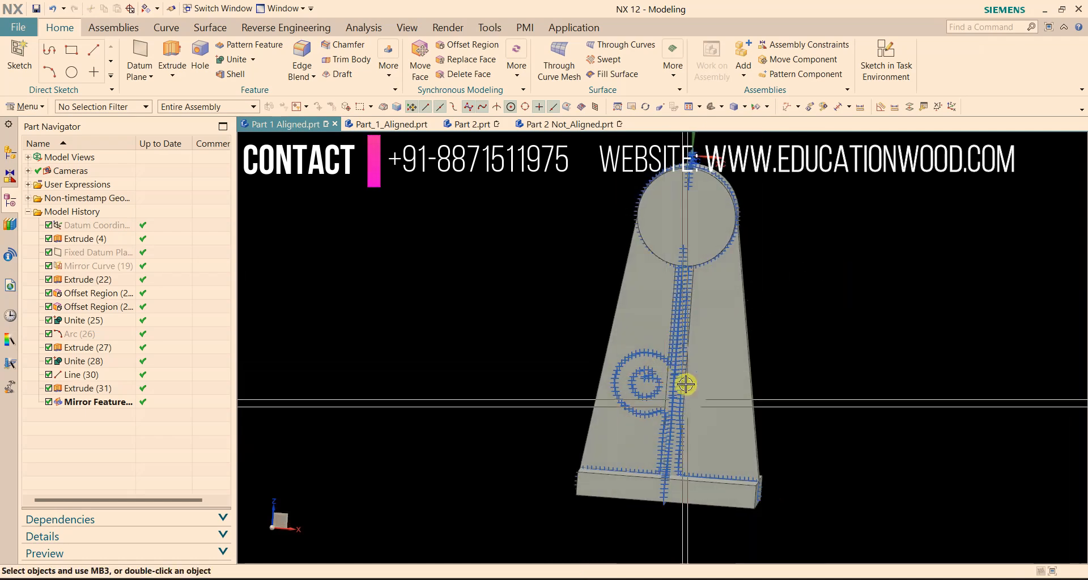
scroll(658, 369, "up", 5)
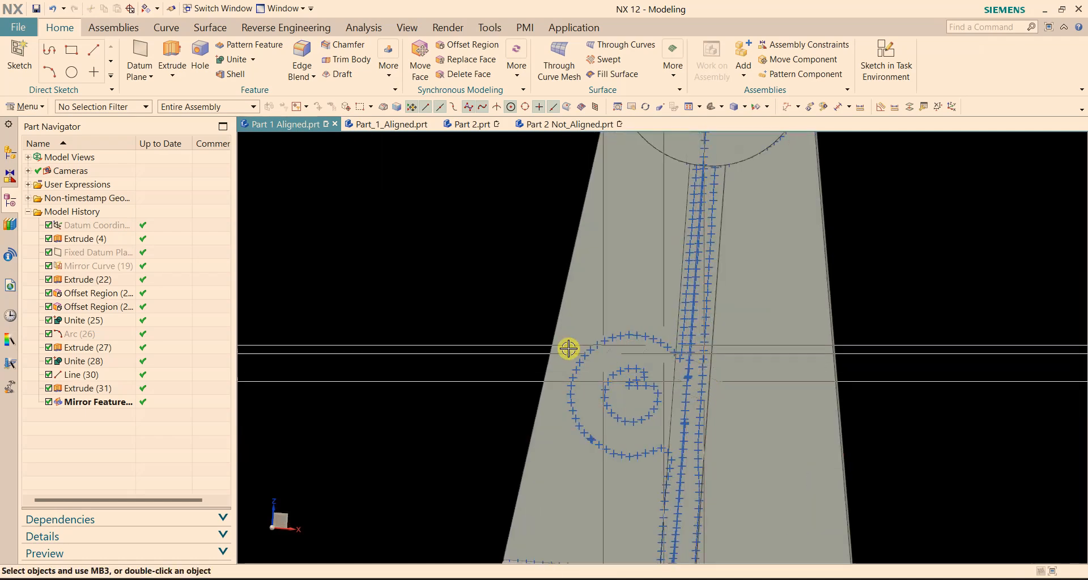
scroll(483, 340, "down", 5)
middle_click_drag(483, 340, 448, 348)
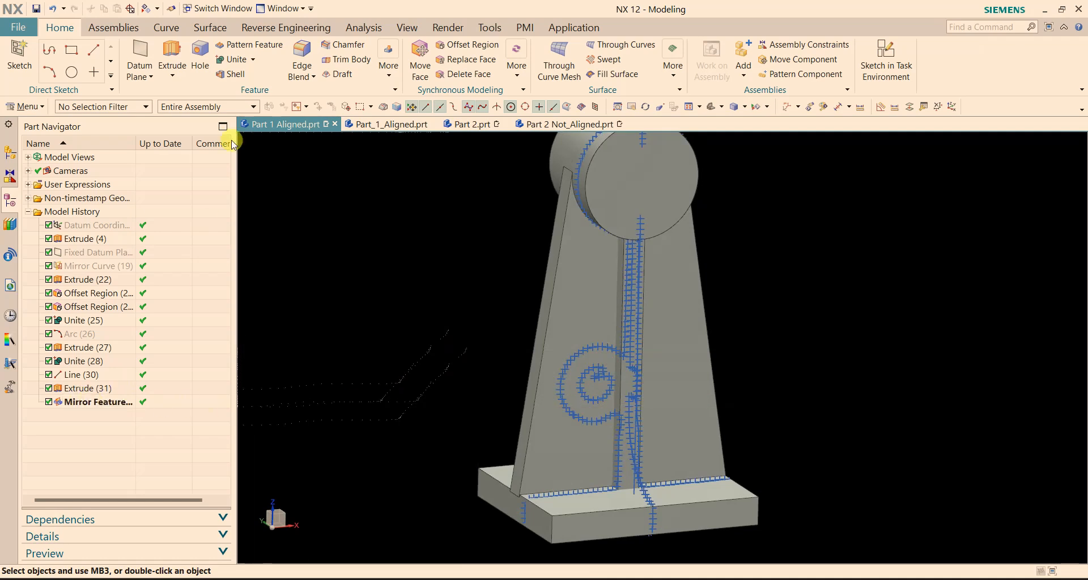
Hide the rib extrusion, its mirrored copy and the united bracket body to expose the scan's section points around the small boss.
left_click(67, 389)
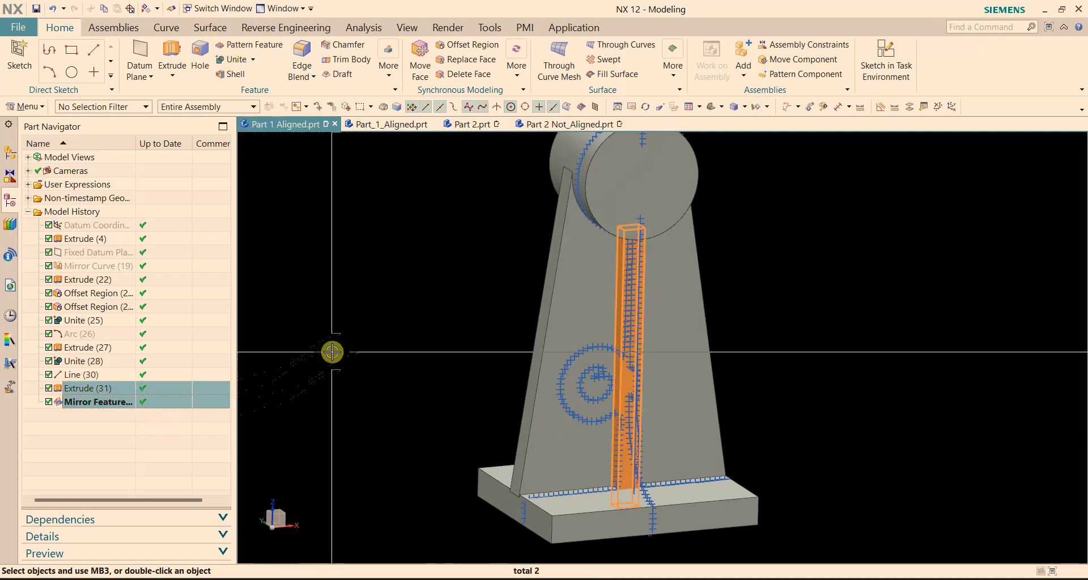
key("ctrl+b")
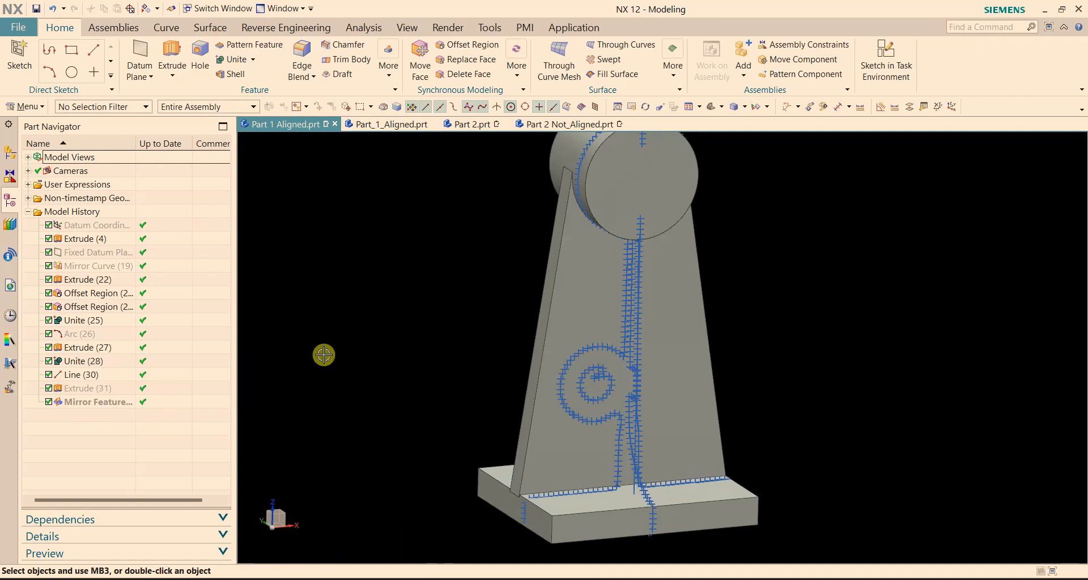
right_click(85, 367)
left_click(104, 393)
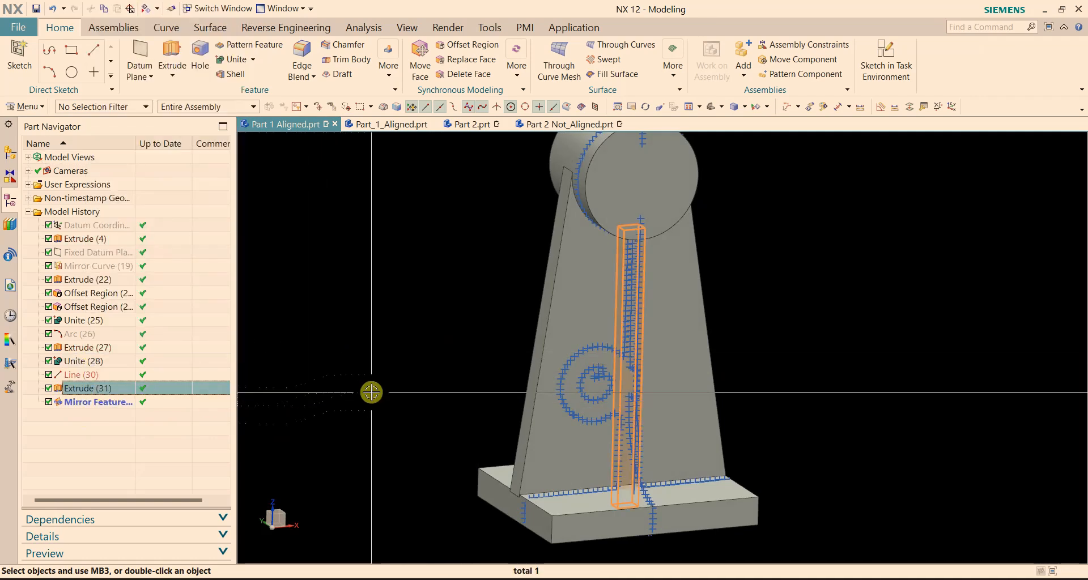
right_click(81, 359)
left_click(124, 8)
mouse_move(731, 317)
middle_mouse_down()
mouse_move(712, 296)
mouse_move(721, 305)
middle_mouse_up()
scroll(593, 397, "up", 3)
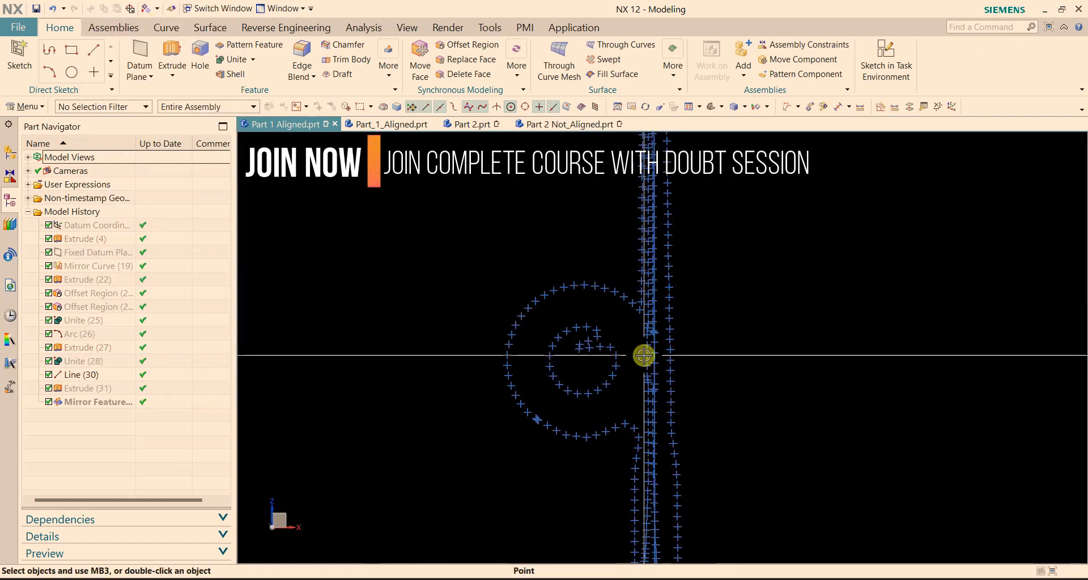
left_click(954, 108)
scroll(643, 393, "up", 3)
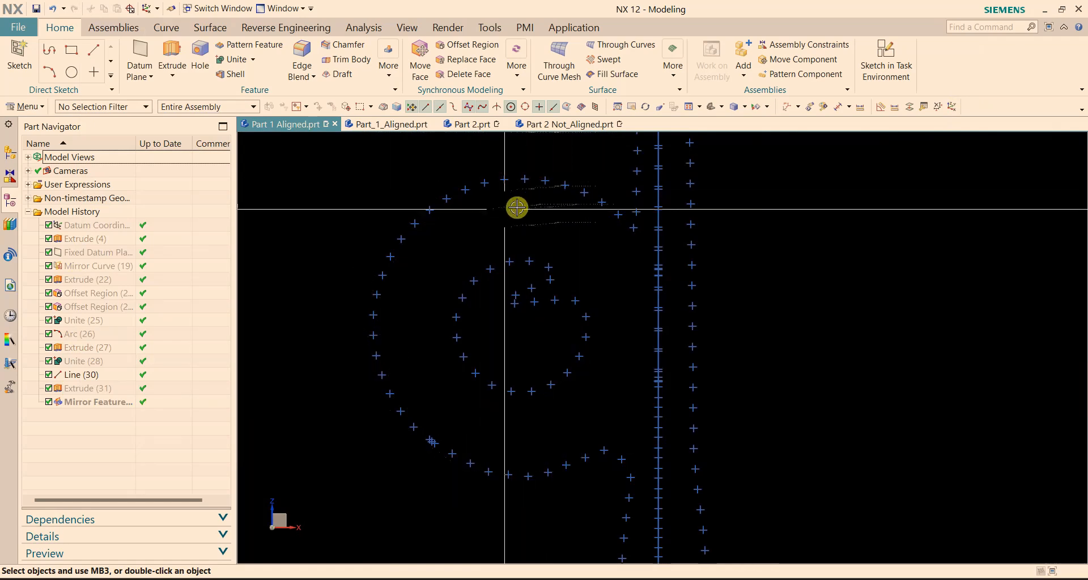
scroll(787, 277, "down", 2)
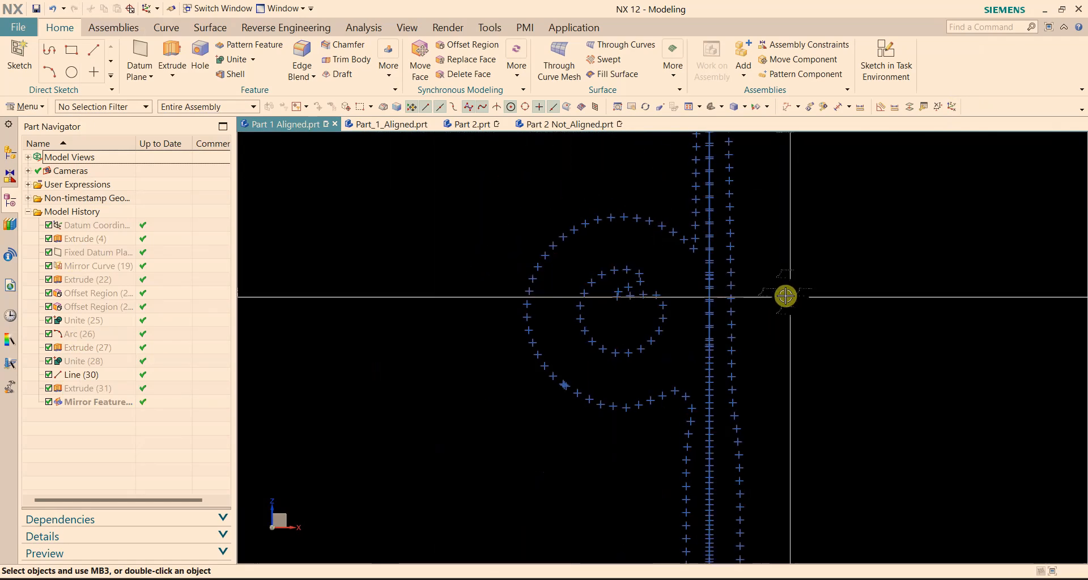
left_click(166, 26)
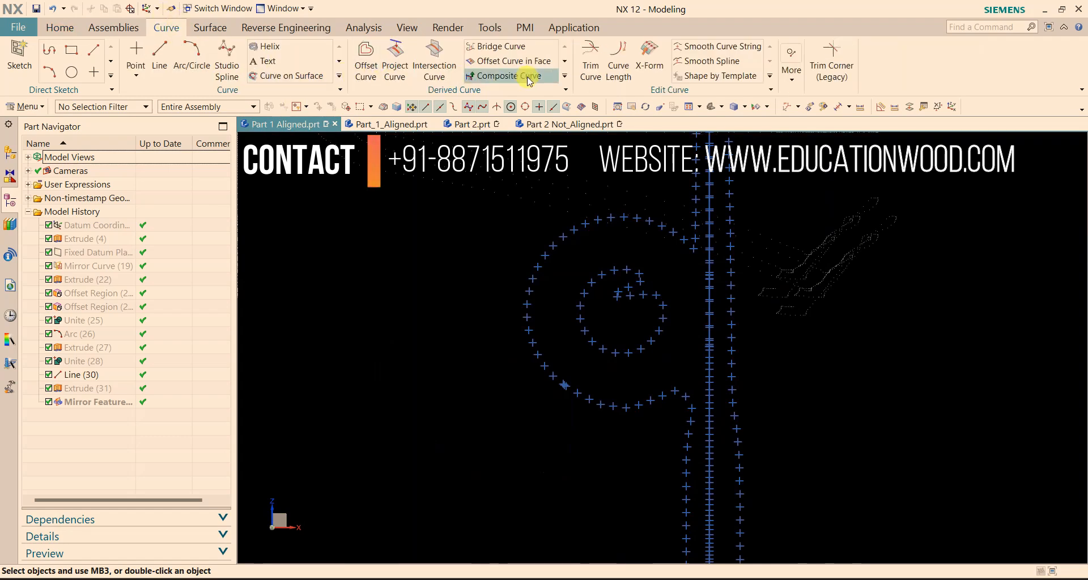
left_click(192, 61)
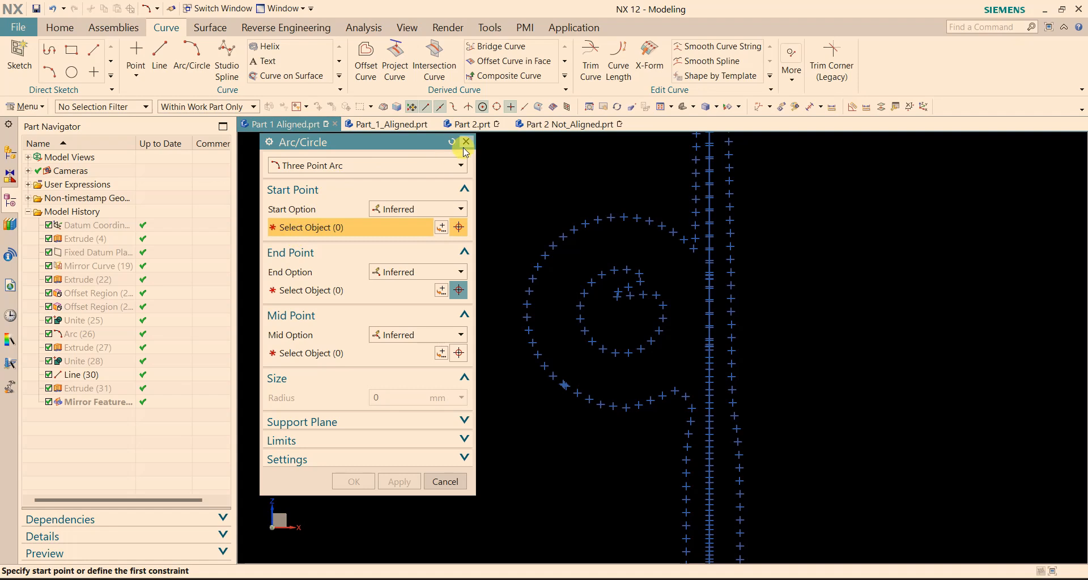
left_click(466, 142)
Draw a circle through three section points on the small boss's outer contour, using the Circle Point-Point-Point command.
left_click(26, 106)
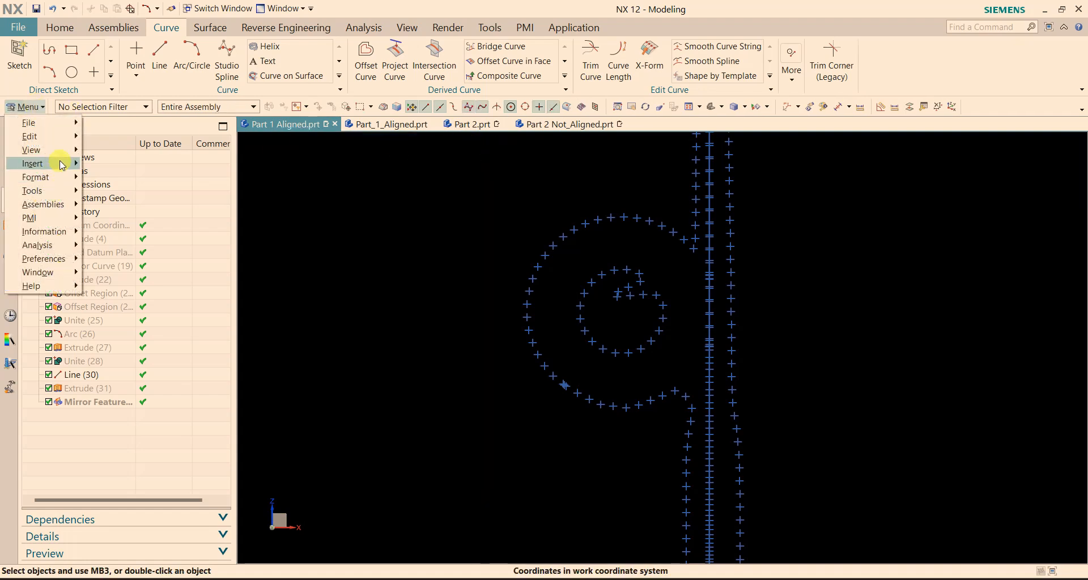
mouse_move(62, 165)
mouse_move(195, 239)
mouse_move(272, 267)
left_click(407, 475)
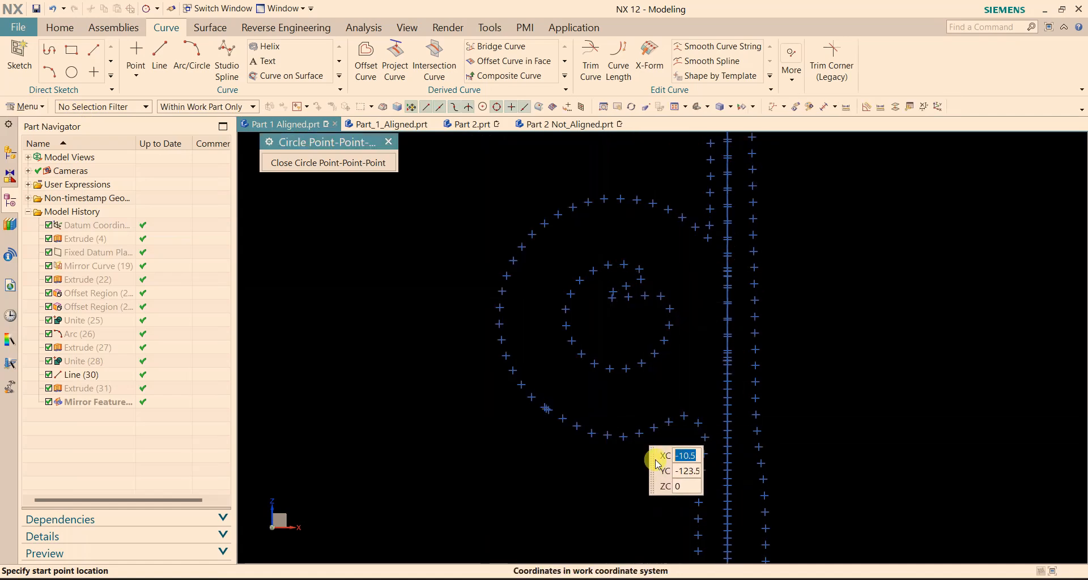
left_click(682, 218)
left_click(514, 259)
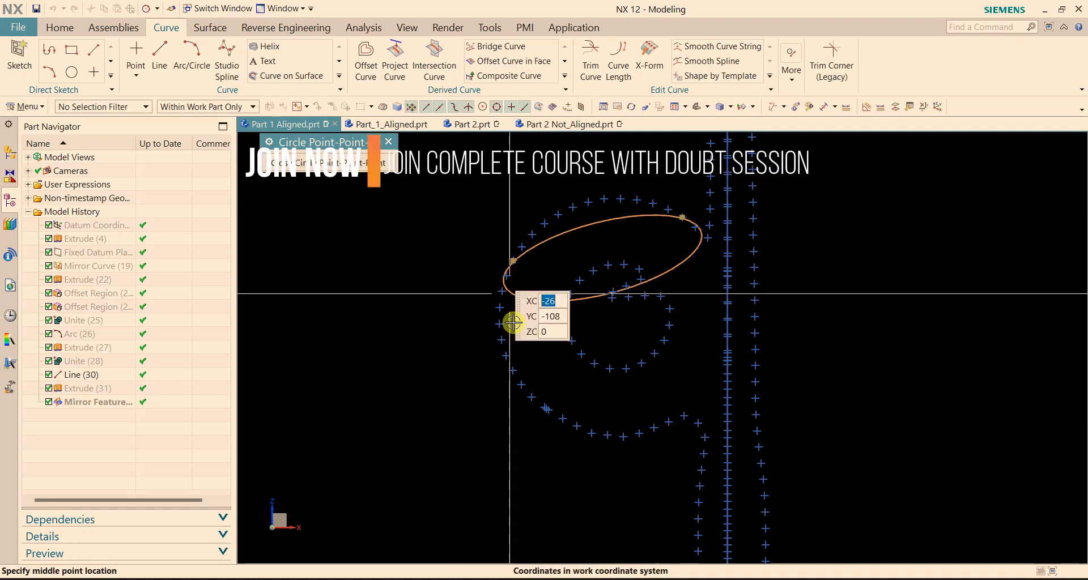
left_click(594, 437)
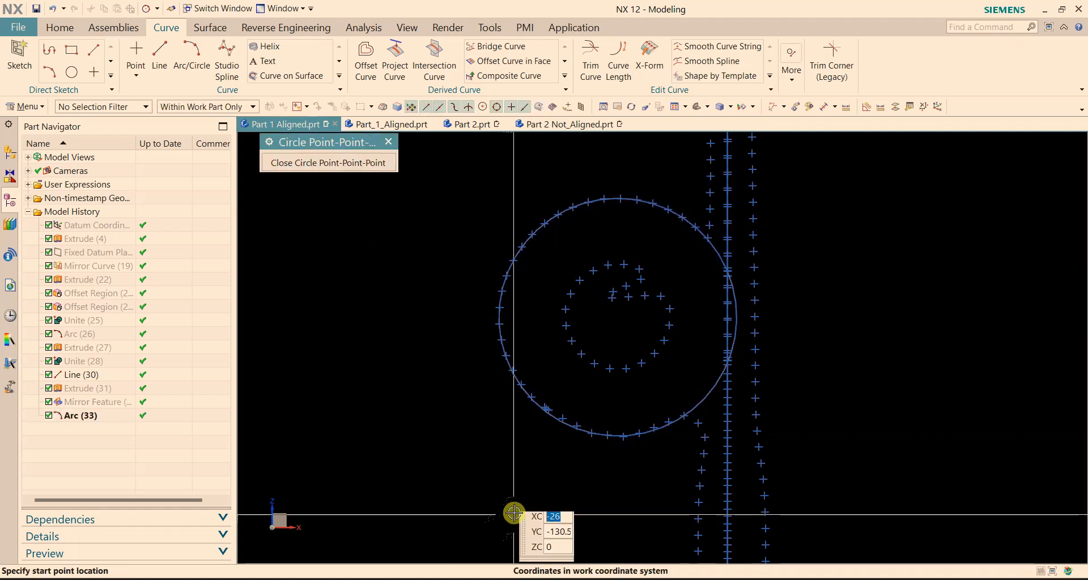
left_click(389, 142)
Show the hidden facet body of the scan, picking it from the overlapping candidates around the small boss.
scroll(517, 367, "down", 3)
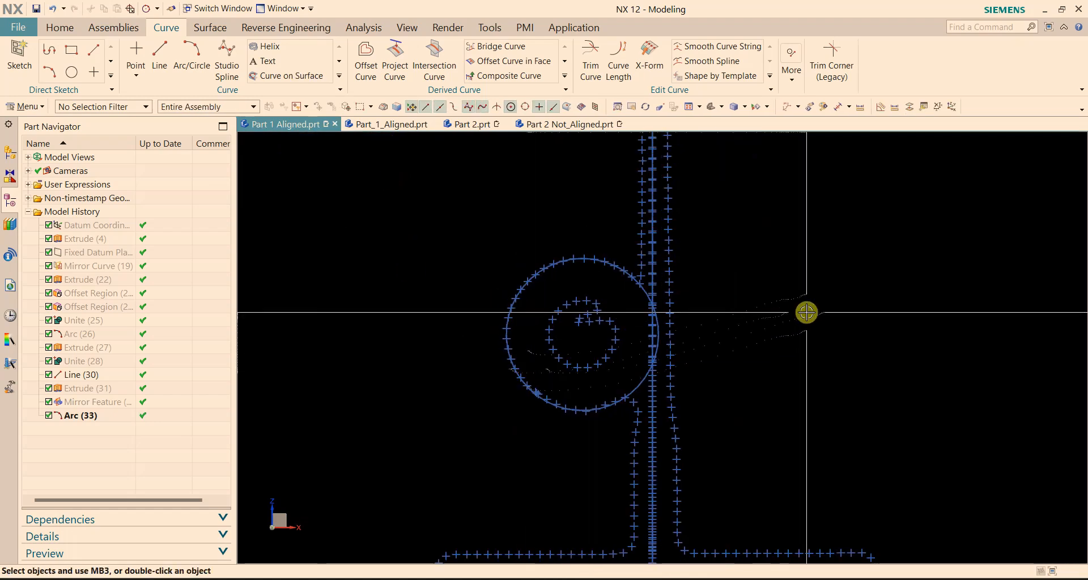
key("ctrl+shift+k")
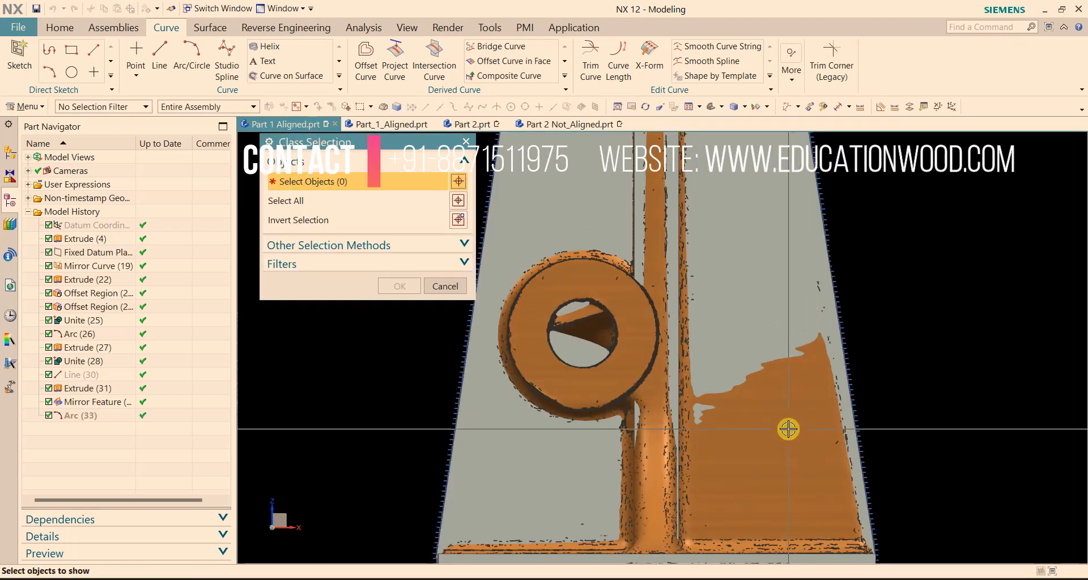
middle_click_drag(799, 408, 575, 314)
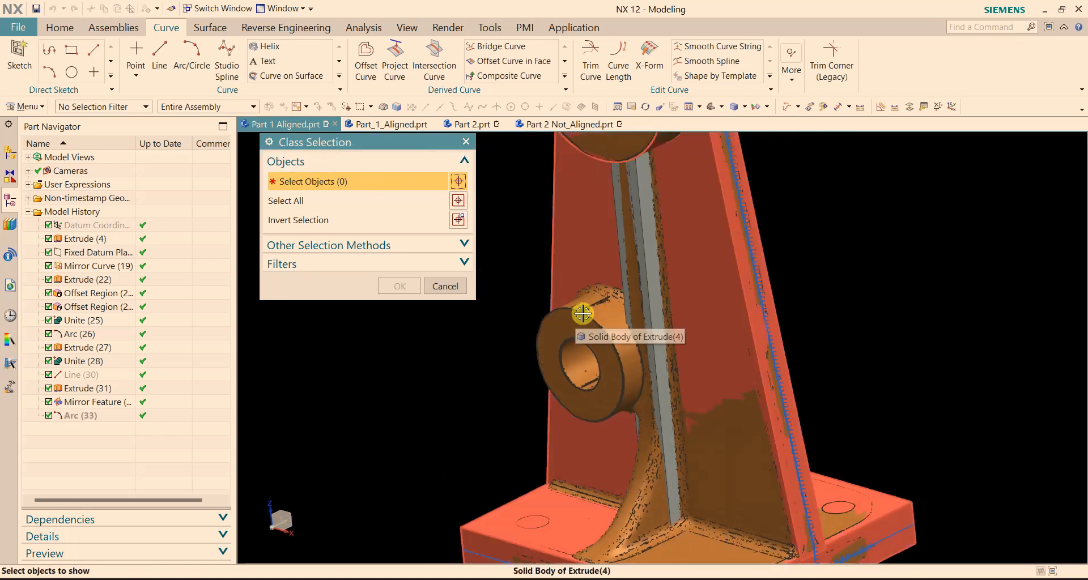
right_click(576, 311)
left_click(622, 55)
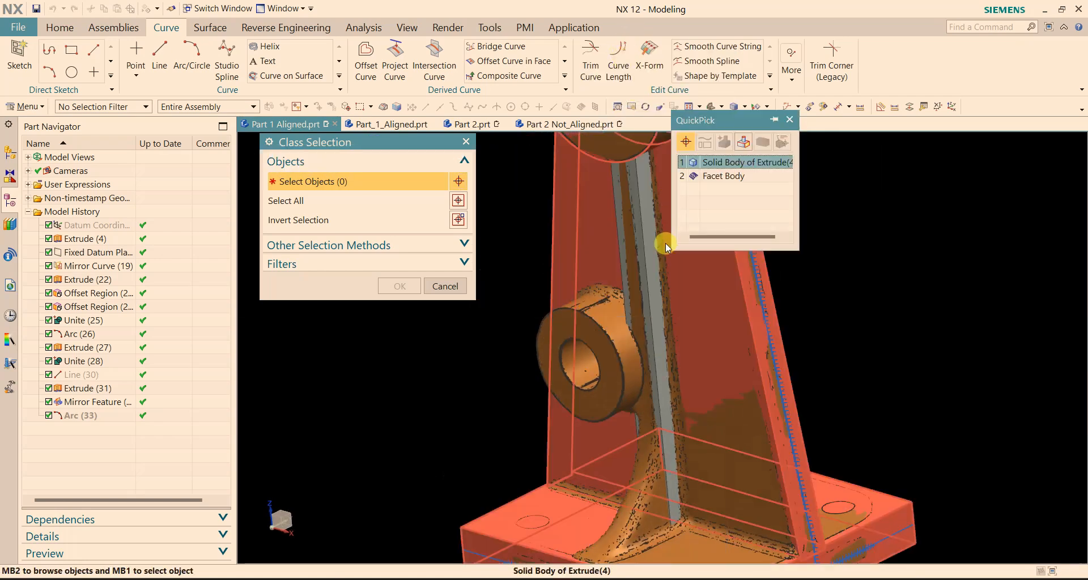
left_click(720, 176)
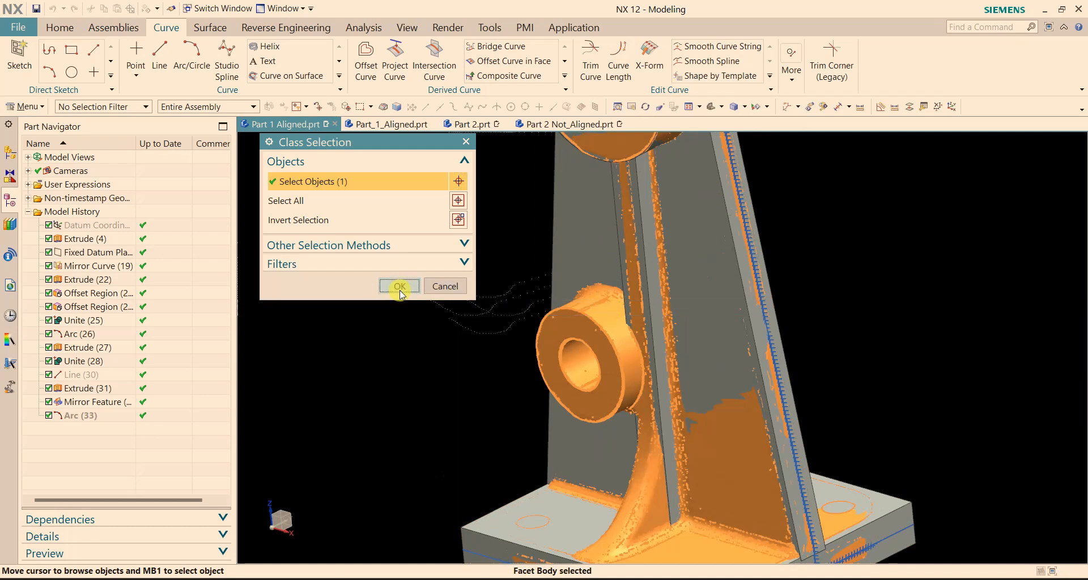
left_click(399, 287)
Extrude the small boss circle from -9 mm to 7.5 mm with Boolean None, matching the scanned boss's ends.
mouse_move(434, 295)
middle_mouse_down()
mouse_move(449, 297)
mouse_move(438, 300)
middle_mouse_up()
left_click(69, 28)
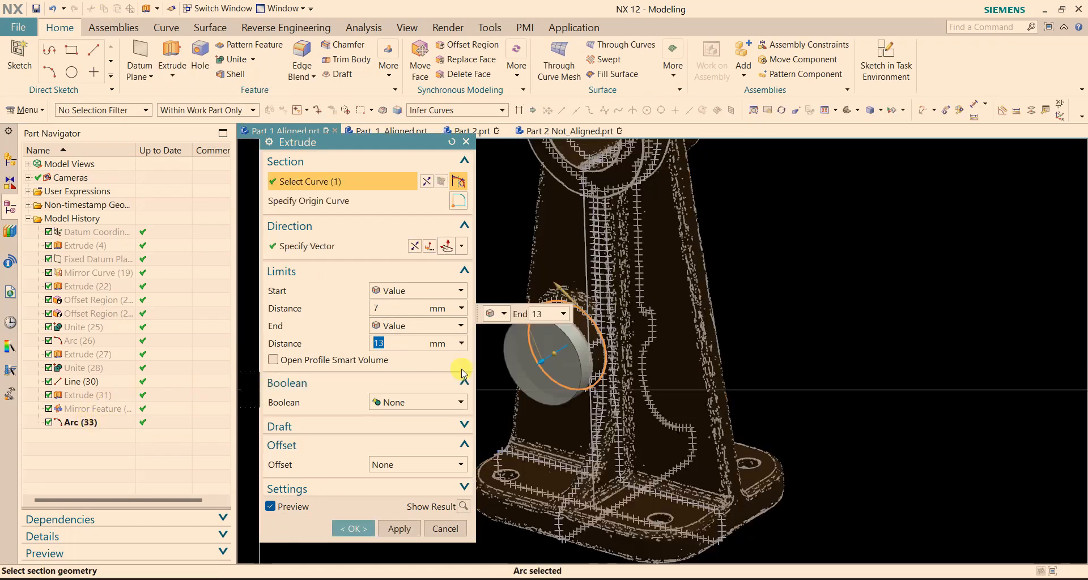
middle_click_drag(808, 314, 911, 333)
scroll(725, 352, "up", 2)
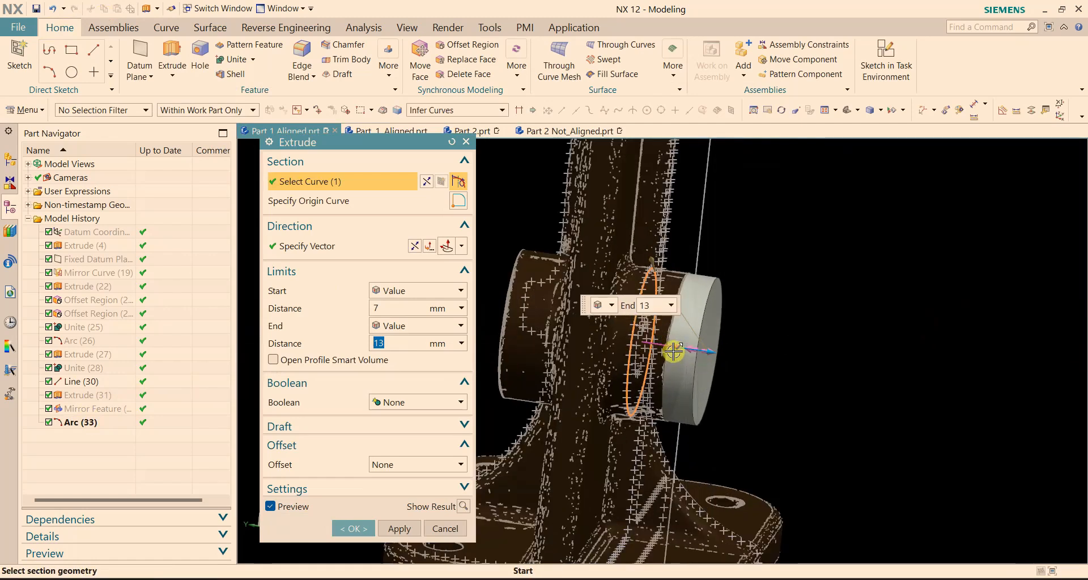
left_click_drag(637, 350, 590, 346)
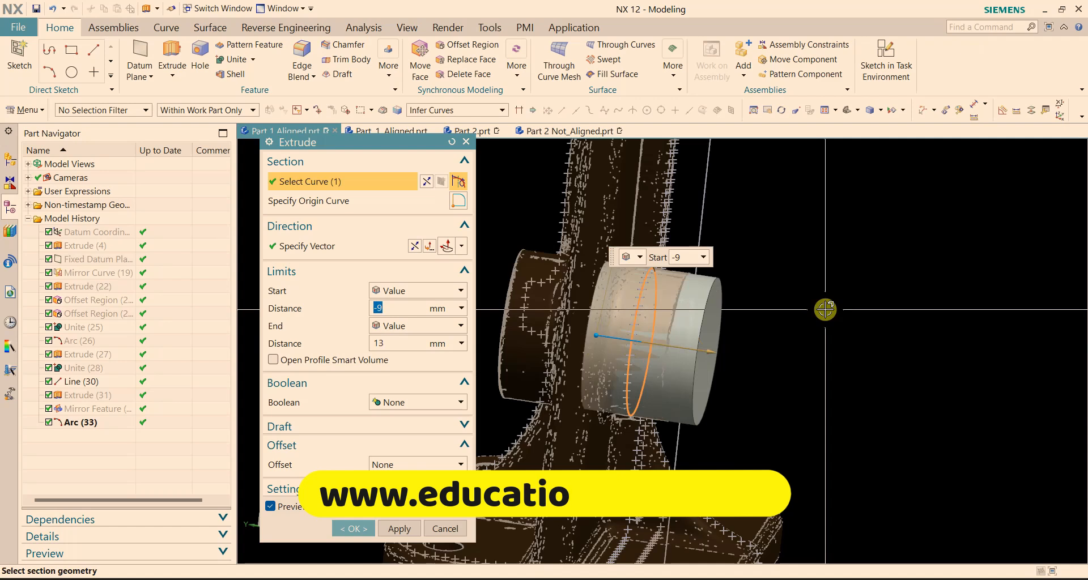
key("F8")
scroll(688, 403, "up", 2)
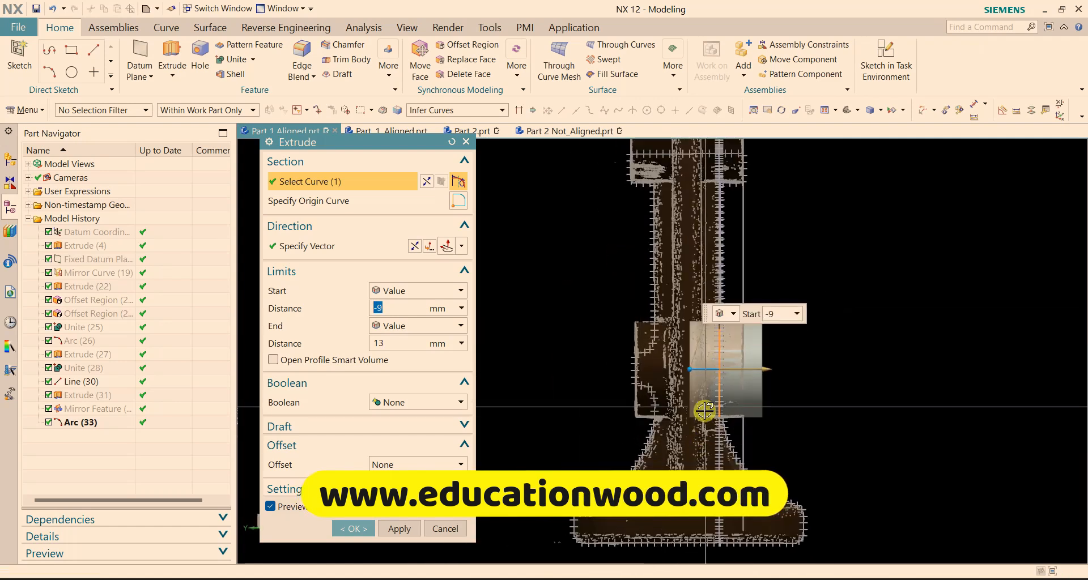
scroll(706, 396, "up", 2)
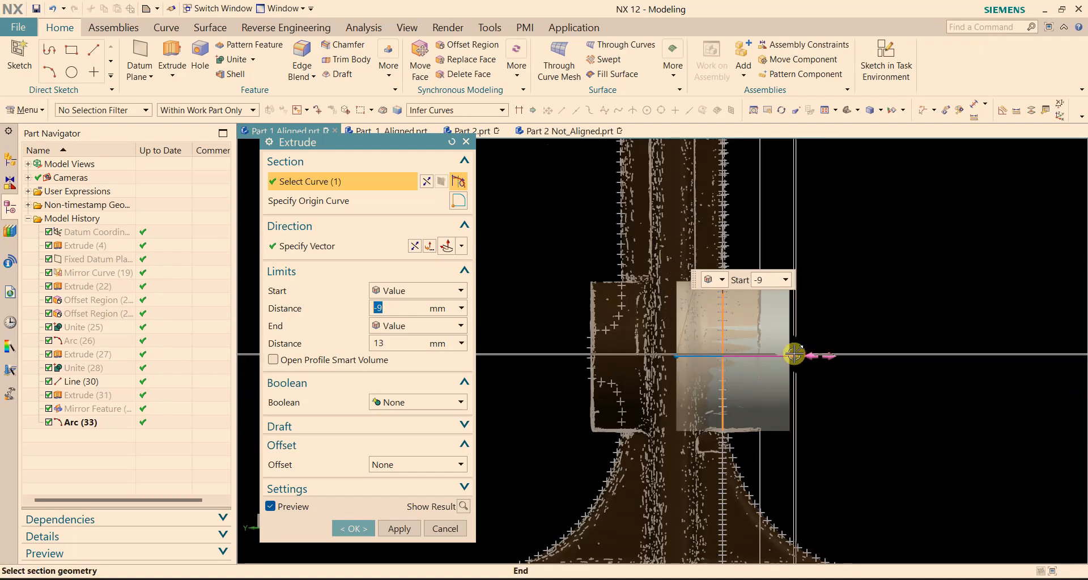
left_click_drag(792, 356, 752, 361)
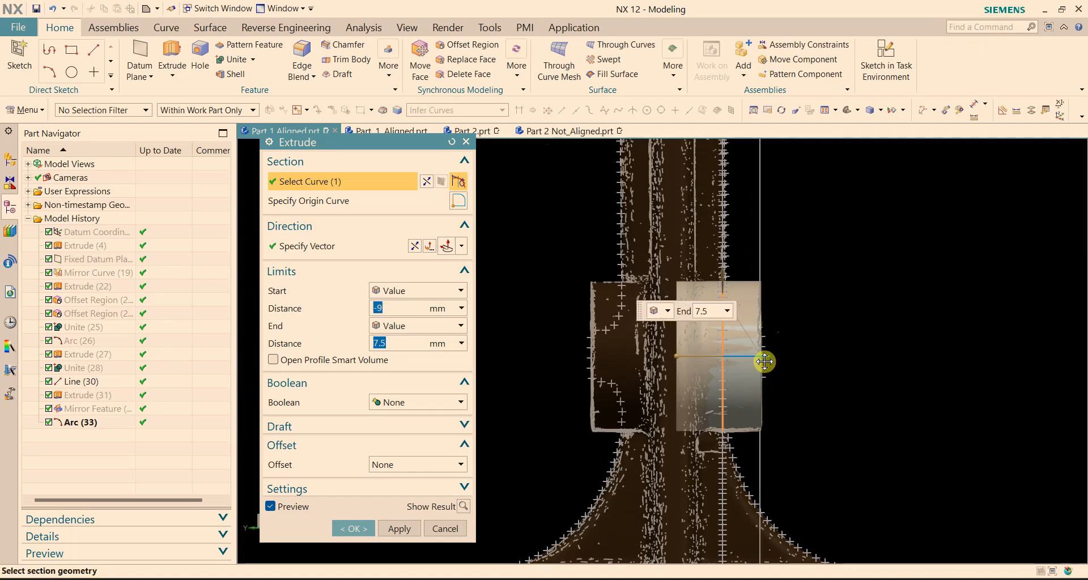
left_click(353, 528)
Show the united bracket body, the rib extrusion and its mirrored copy again alongside the new boss.
middle_click_drag(865, 369, 764, 381)
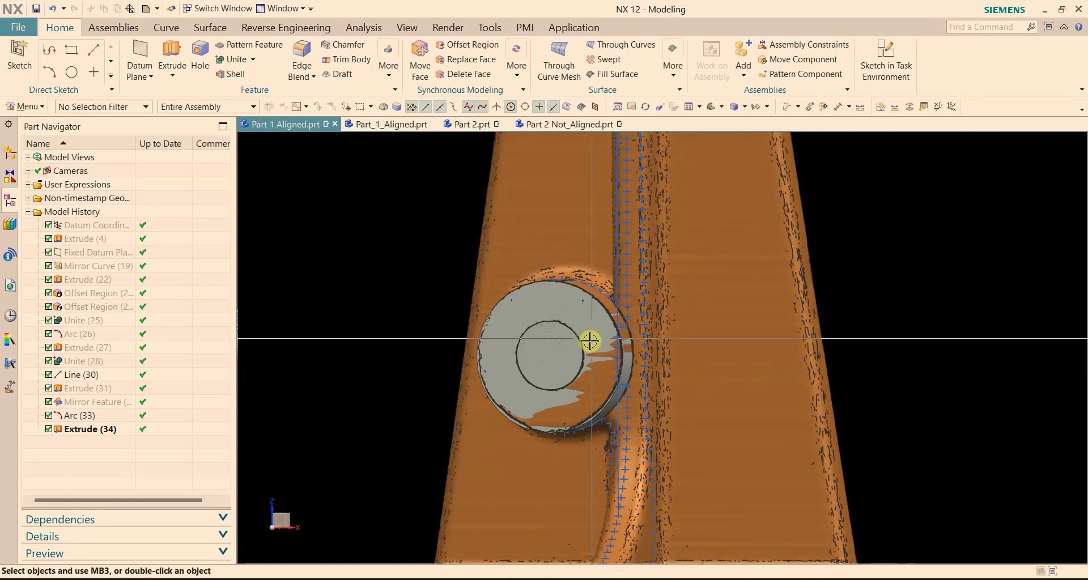
scroll(602, 376, "down", 2)
middle_click_drag(767, 354, 757, 375)
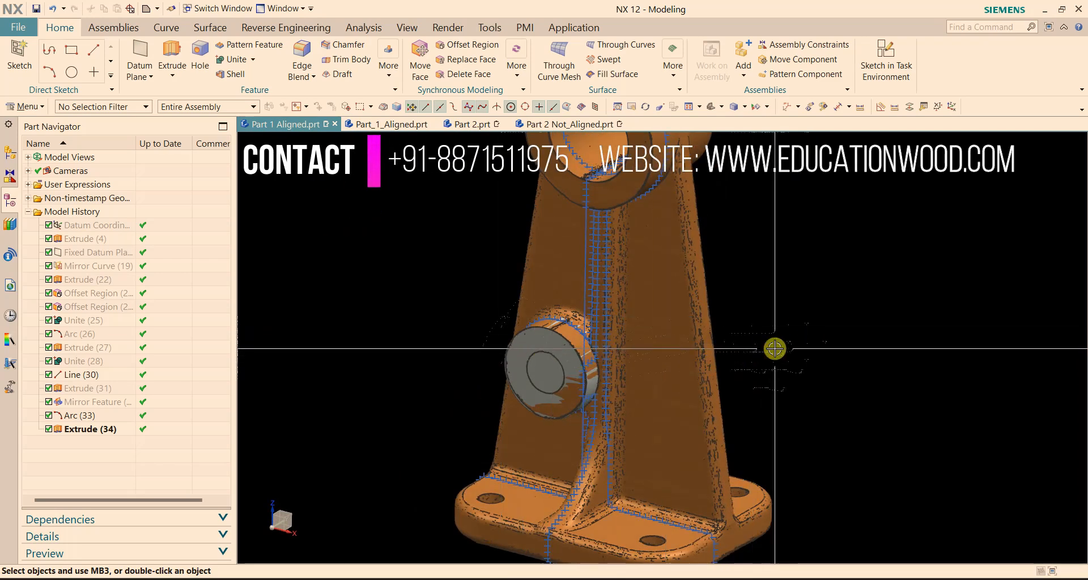
scroll(771, 349, "down", 2)
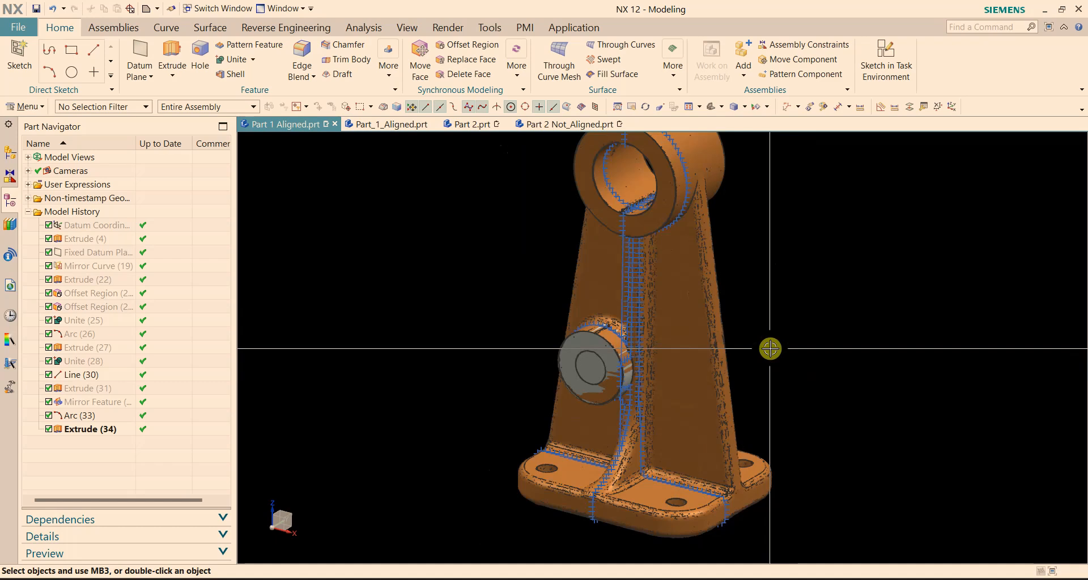
scroll(770, 349, "down", 1)
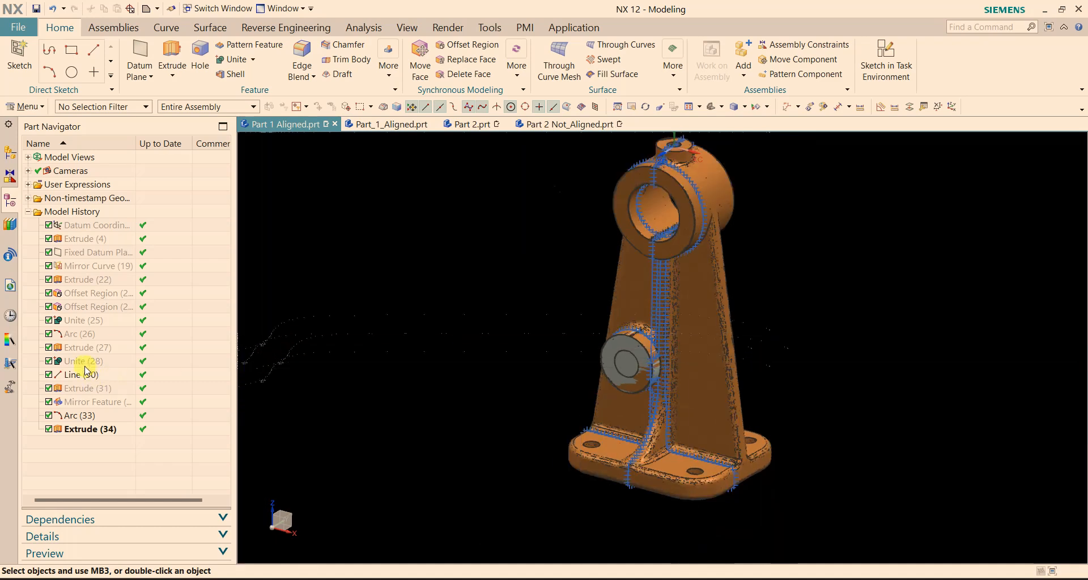
left_click(93, 390, "shift")
left_click(95, 375, "ctrl")
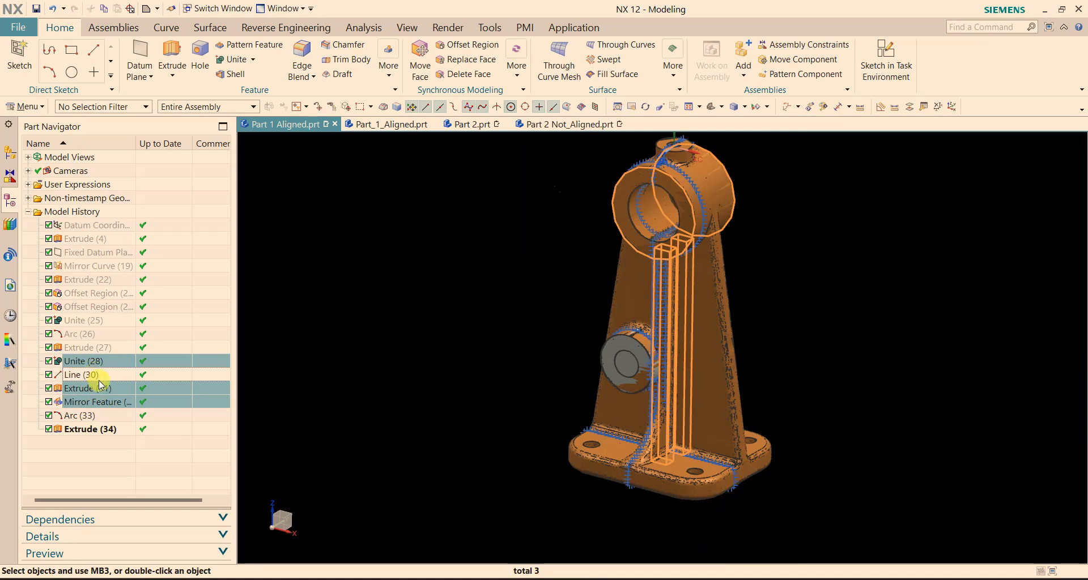
right_click(97, 401)
left_click(161, 170)
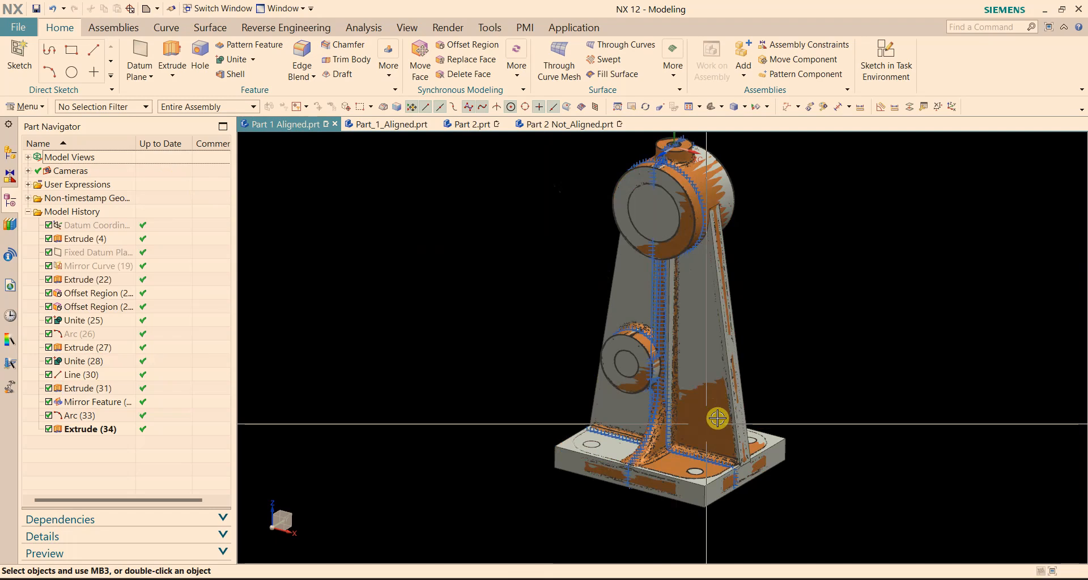
Hide the scanned facet body, picking it from the overlapping candidates on the bracket.
right_click(717, 419)
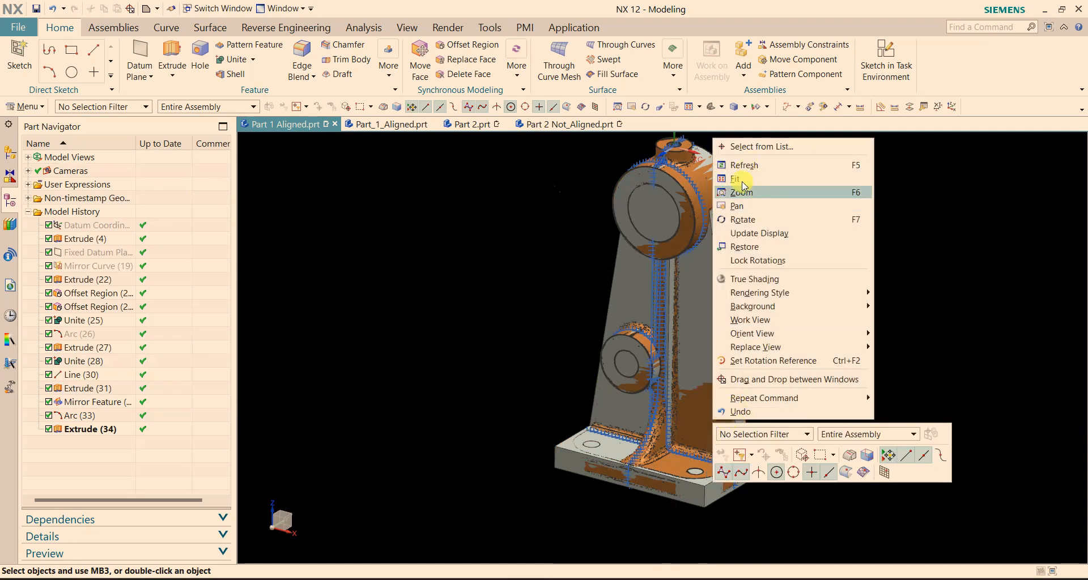
left_click(702, 414)
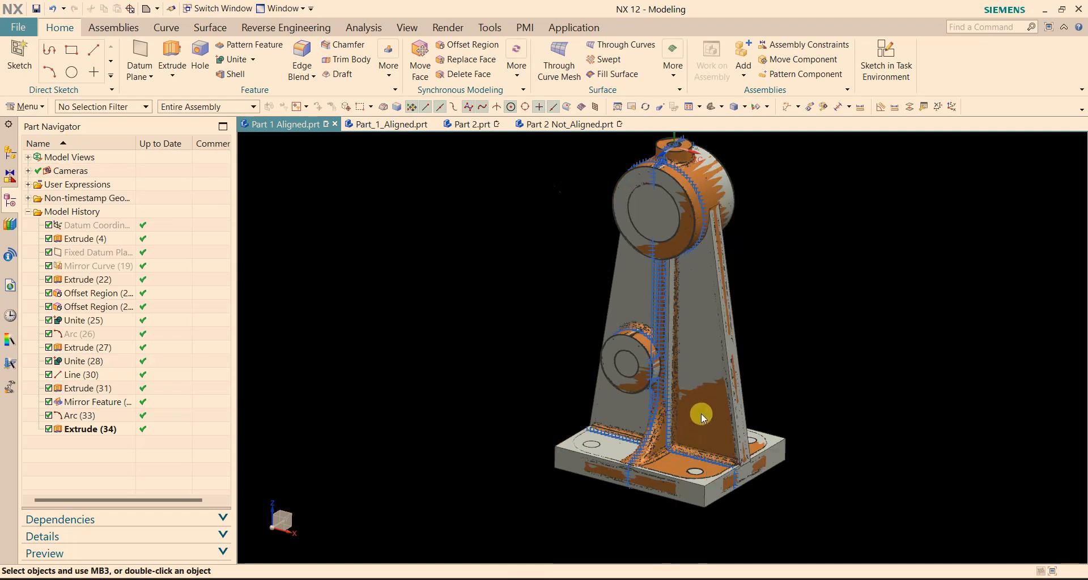
right_click(703, 422)
left_click(751, 164)
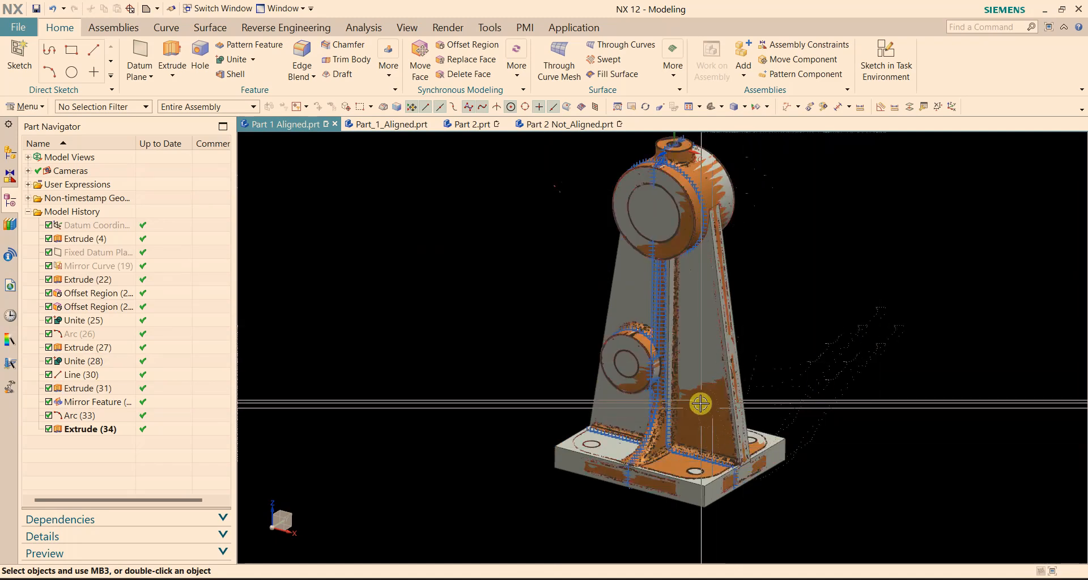
right_click(727, 399)
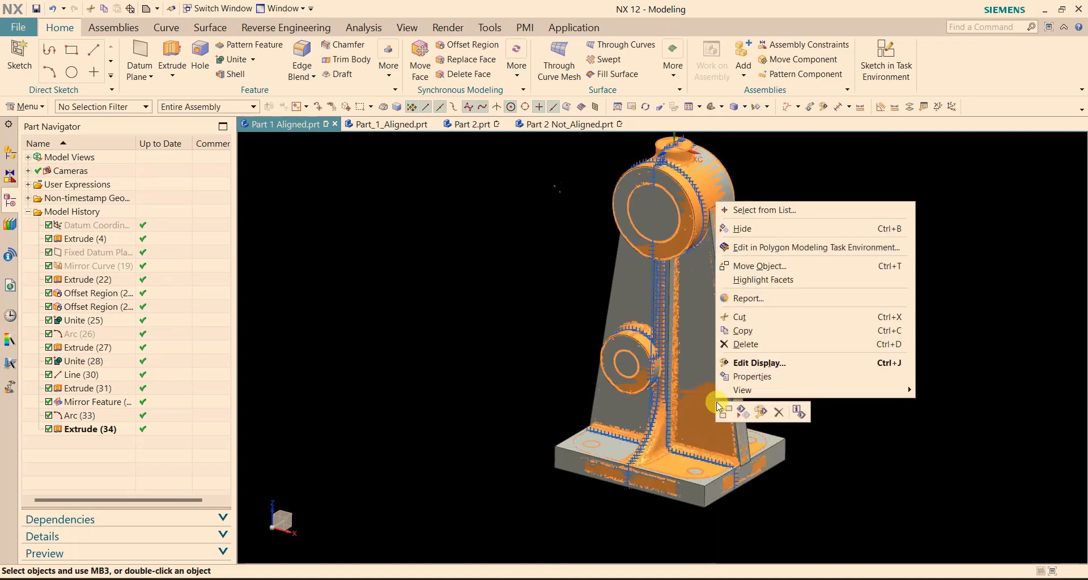
left_click(750, 208)
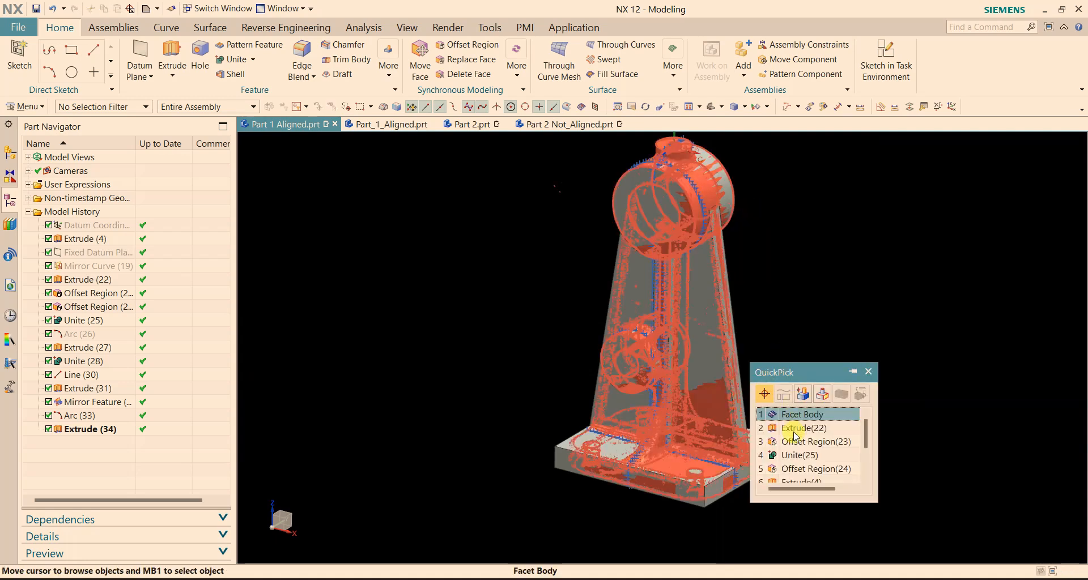
left_click(808, 413)
key("ctrl+b")
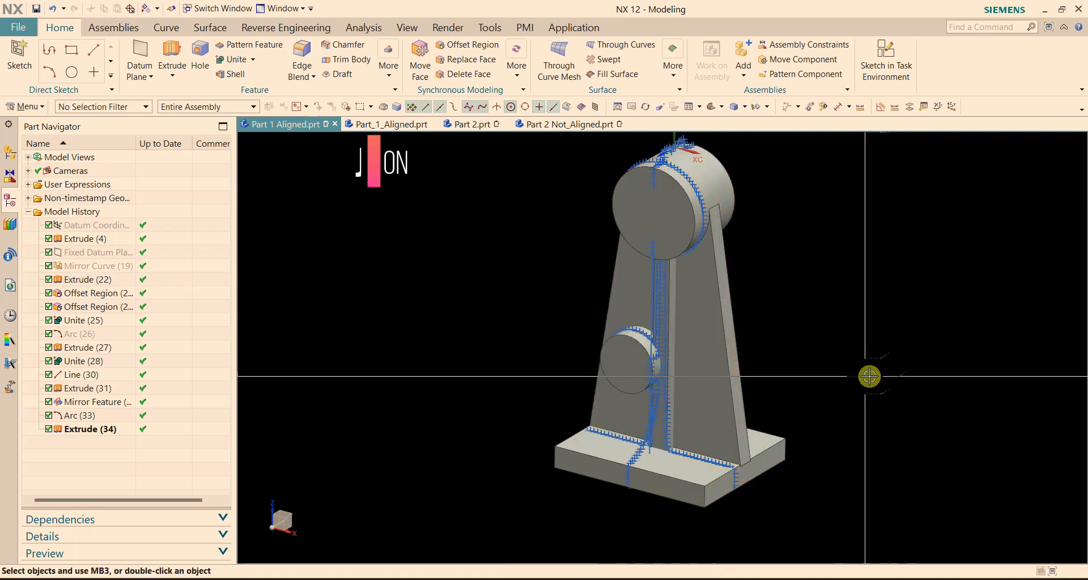
Move all visible section points to layer 101 and make that layer invisible.
scroll(756, 383, "down", 1)
middle_click_drag(521, 258, 505, 279, "shift")
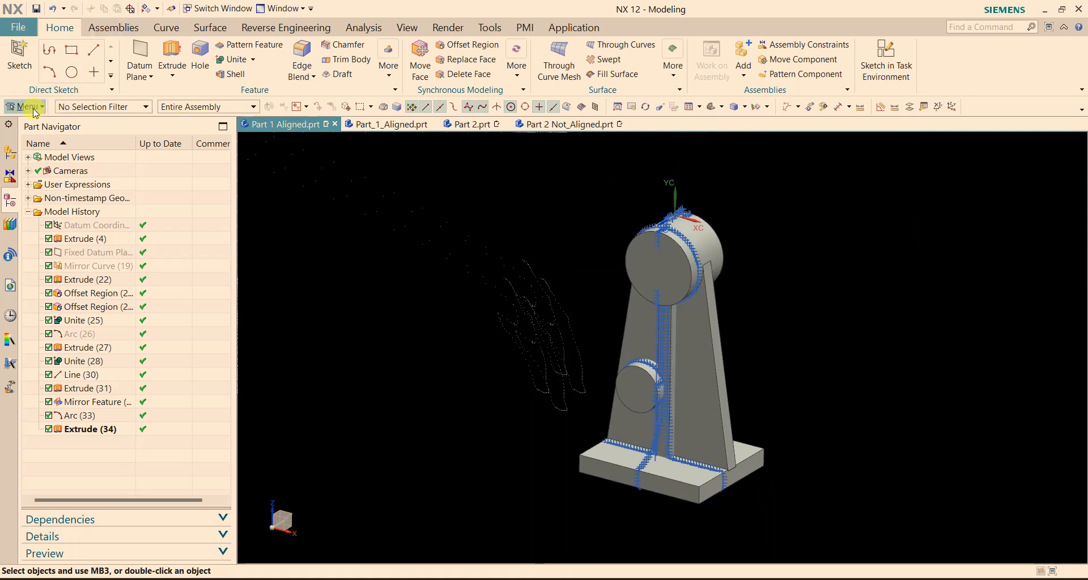
left_click(107, 108)
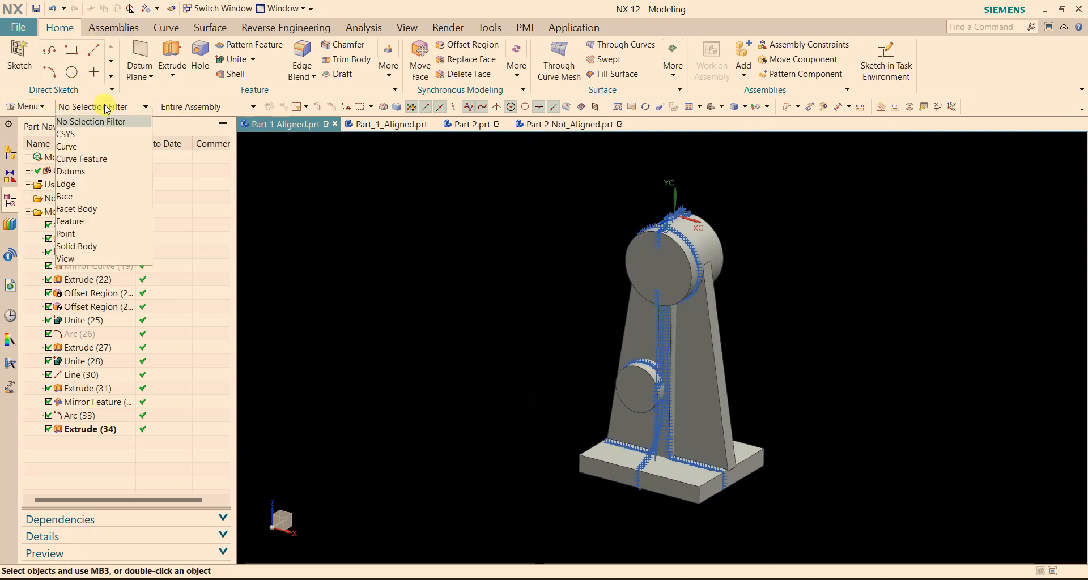
left_click(78, 233)
scroll(539, 221, "down", 1)
left_click_drag(485, 193, 779, 484)
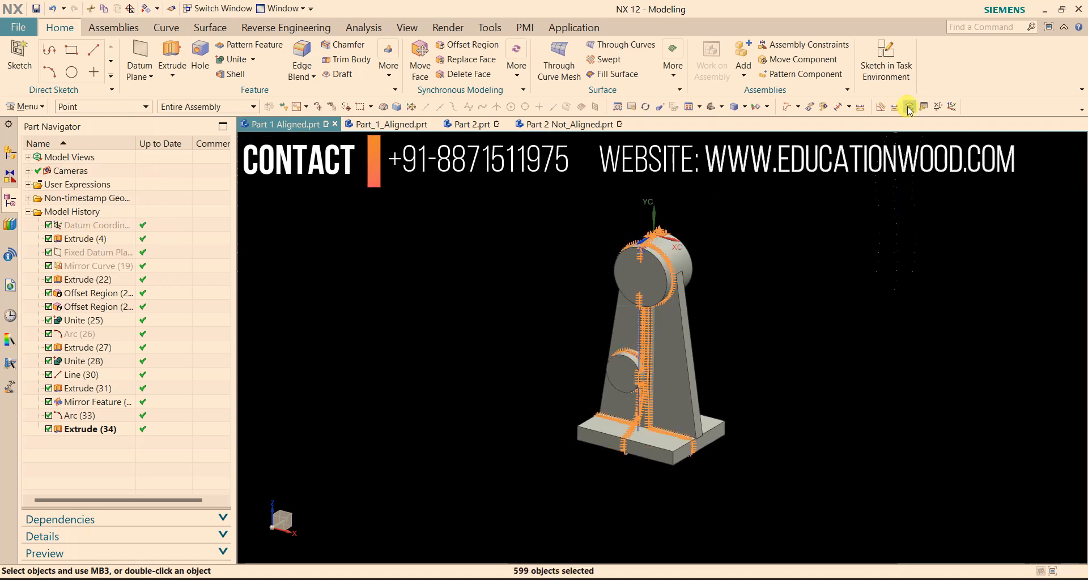
left_click(906, 108)
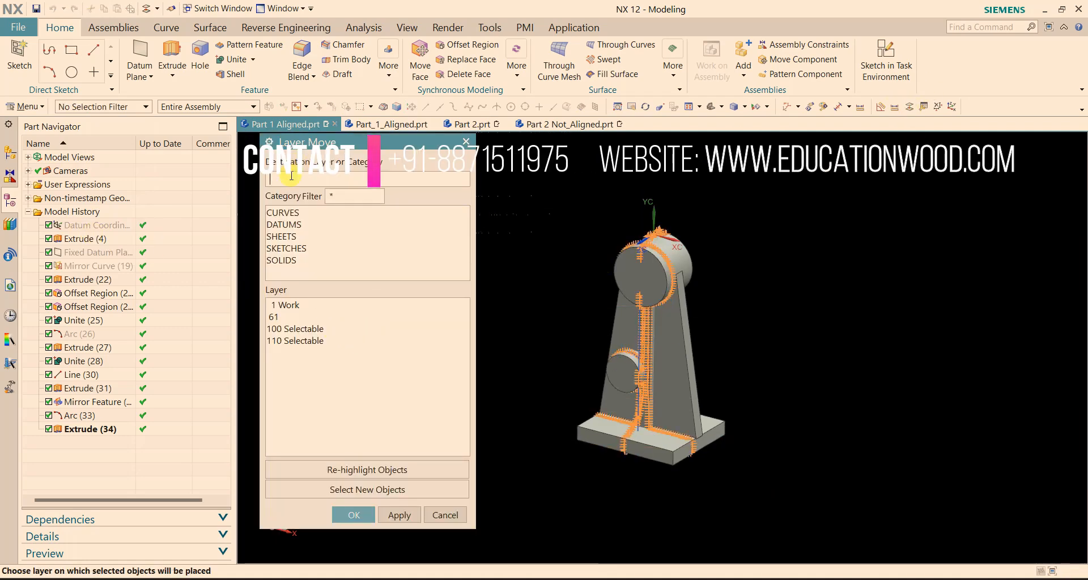
type("101")
key("Return")
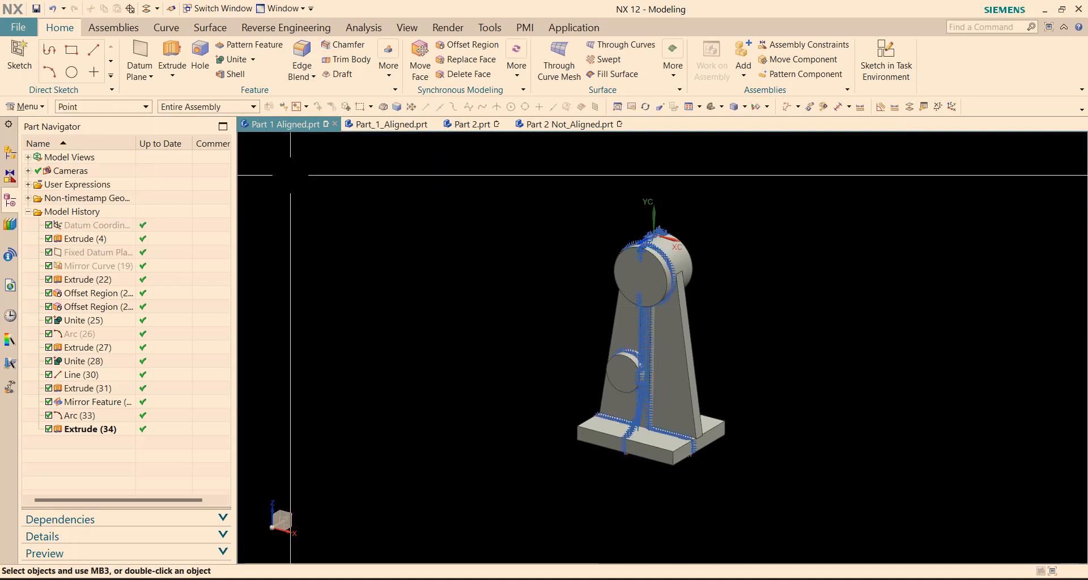
key("ctrl+l")
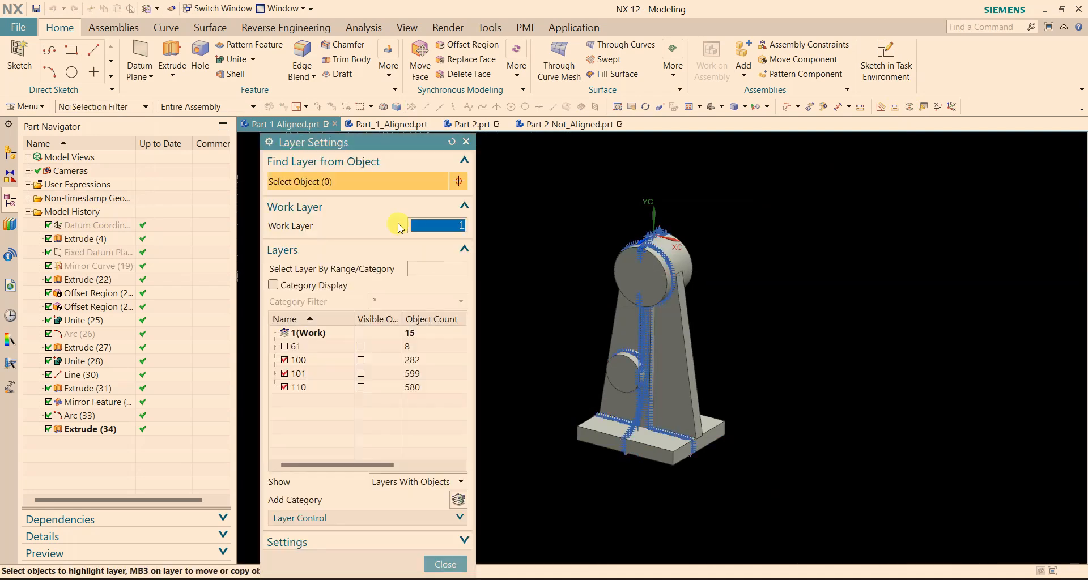
left_click(444, 564)
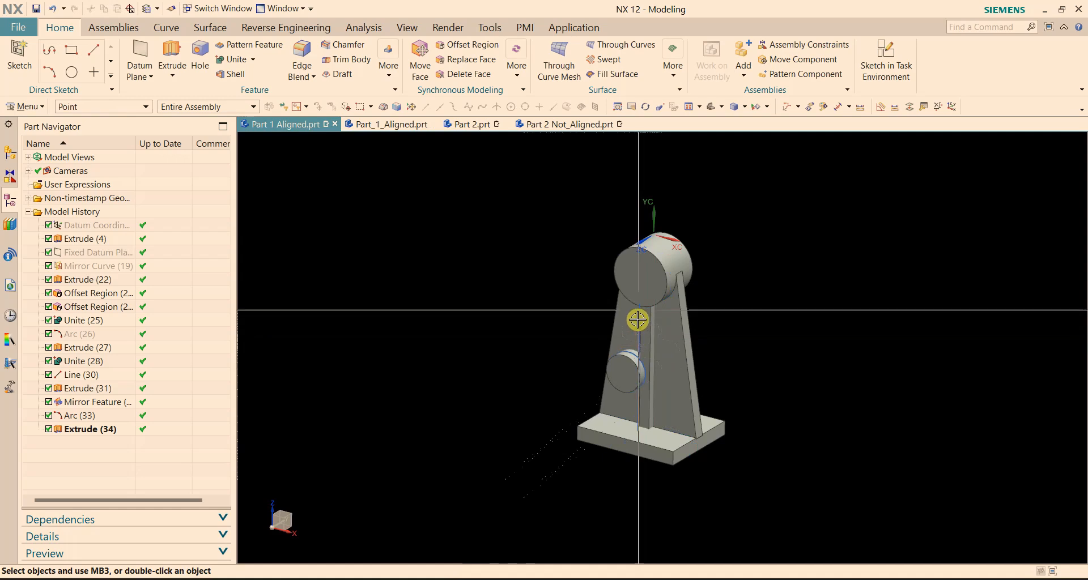
Clear the point-only selection filter and move the rib's section line to the hidden layer 101.
scroll(636, 328, "up", 3)
left_click(97, 107)
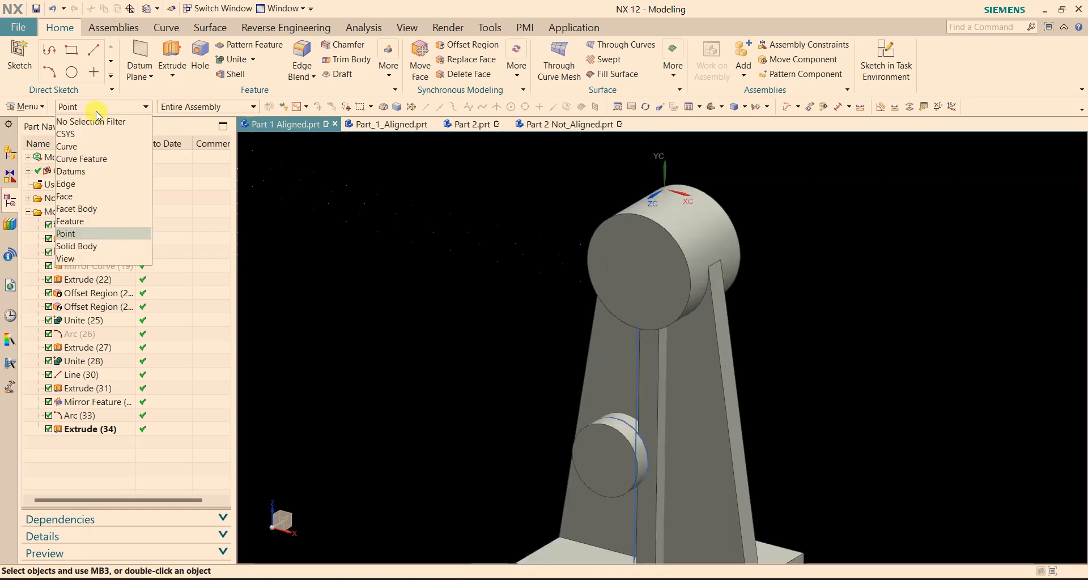
left_click(101, 121)
left_click(636, 372)
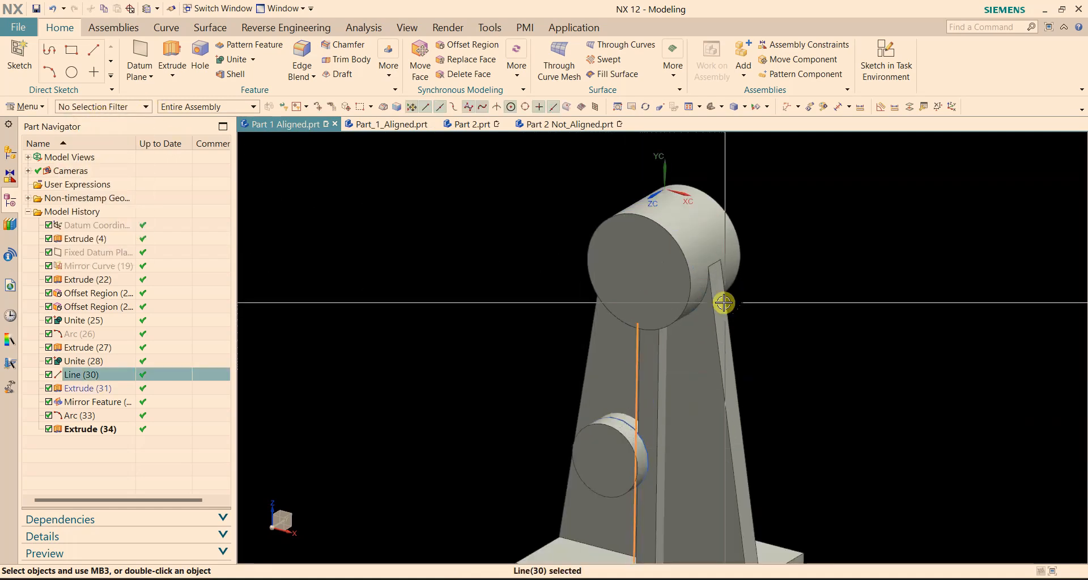
left_click(910, 108)
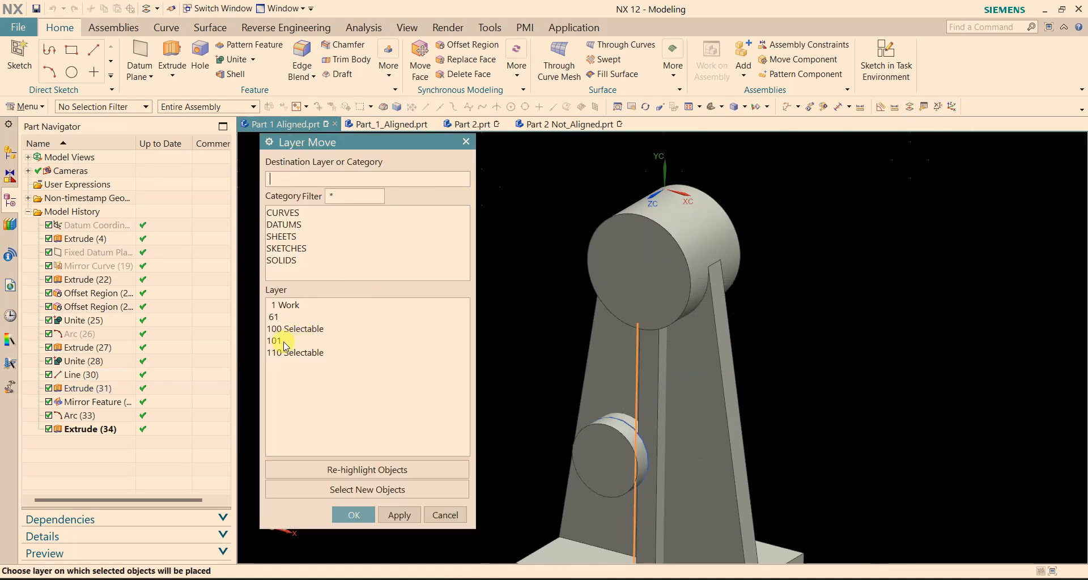
middle_click(353, 493)
Move the small boss's section arc to the same hidden layer as the rib line.
scroll(493, 231, "down", 2)
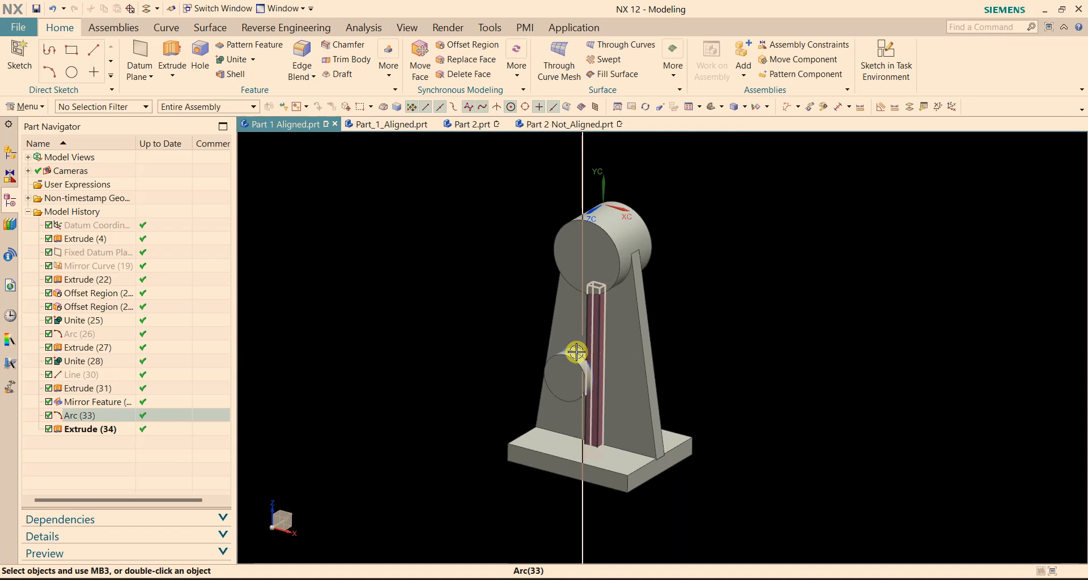
left_click(609, 357)
left_click(913, 106)
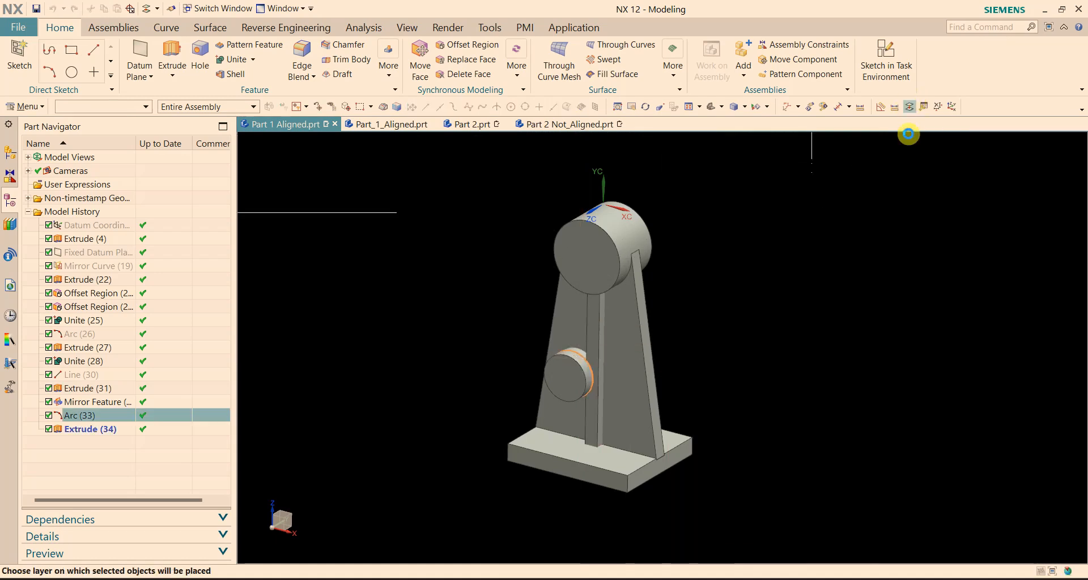
left_click(352, 514)
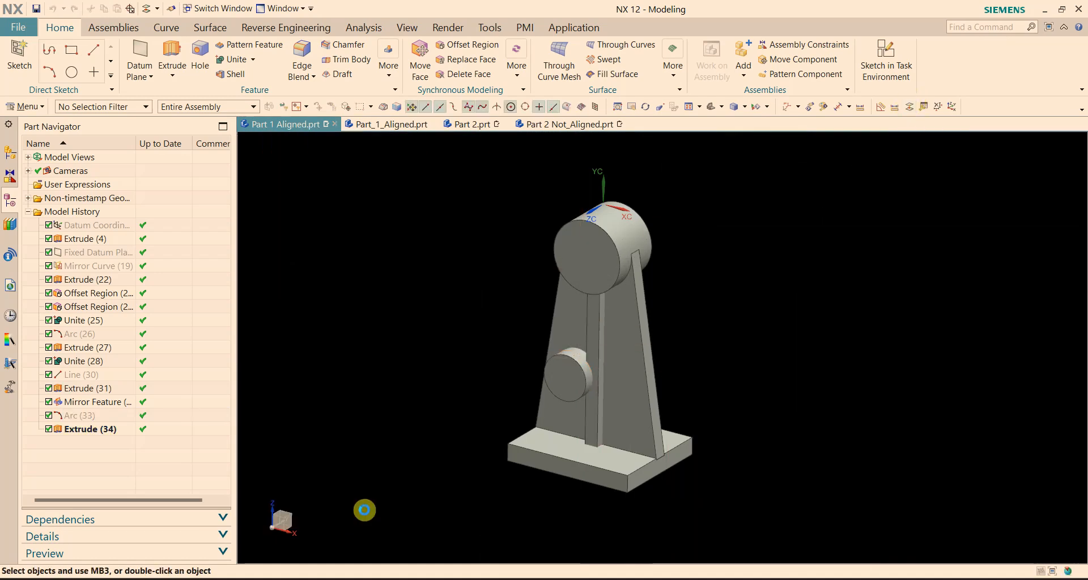
Unite the main bracket body with the two rib bodies and the small boss.
left_click(233, 59)
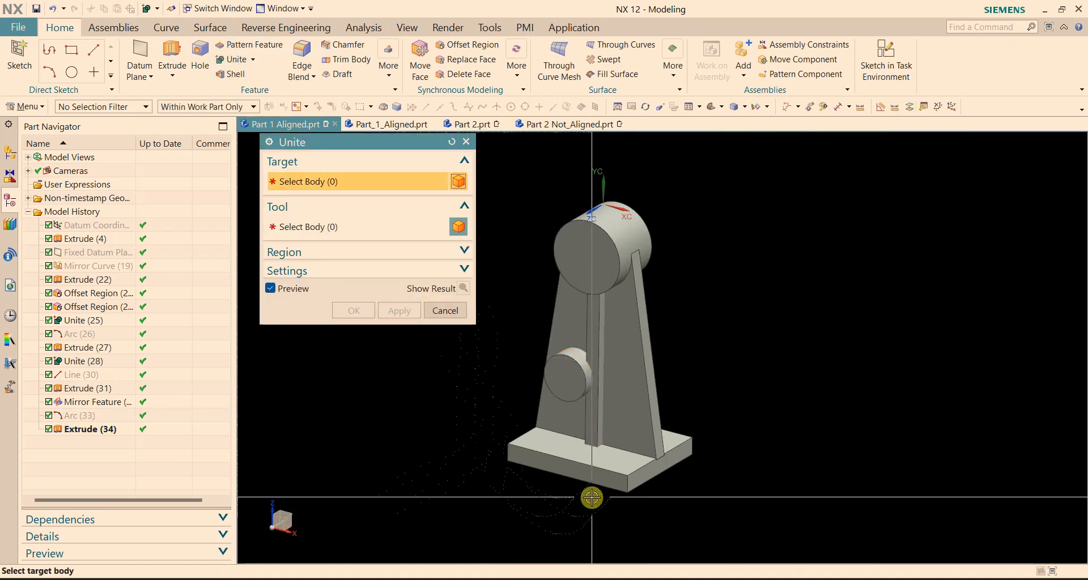
left_click(590, 472)
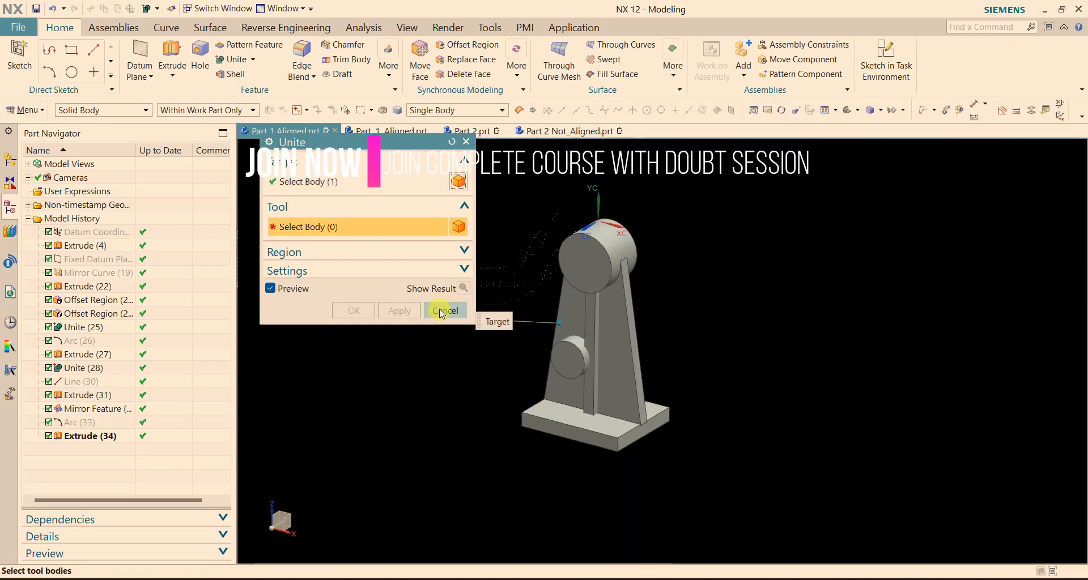
left_click_drag(506, 192, 731, 508)
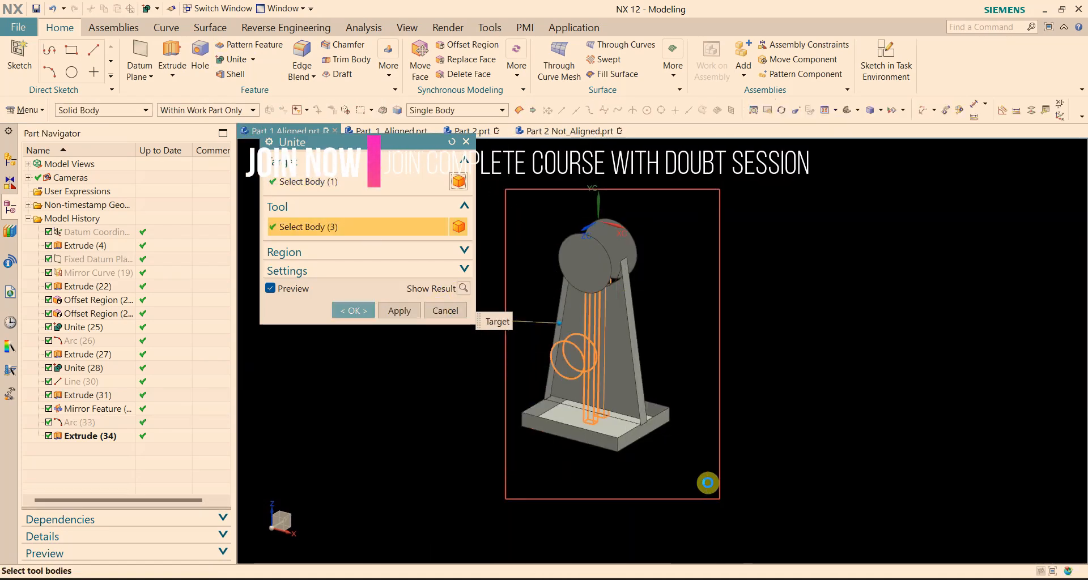
left_click(358, 312)
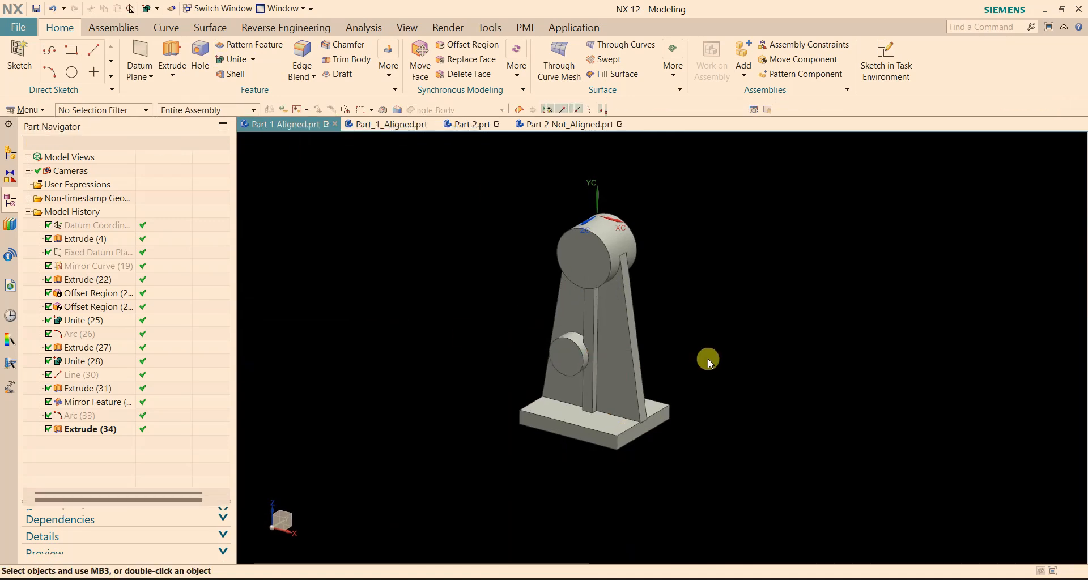
middle_click_drag(704, 359, 559, 391)
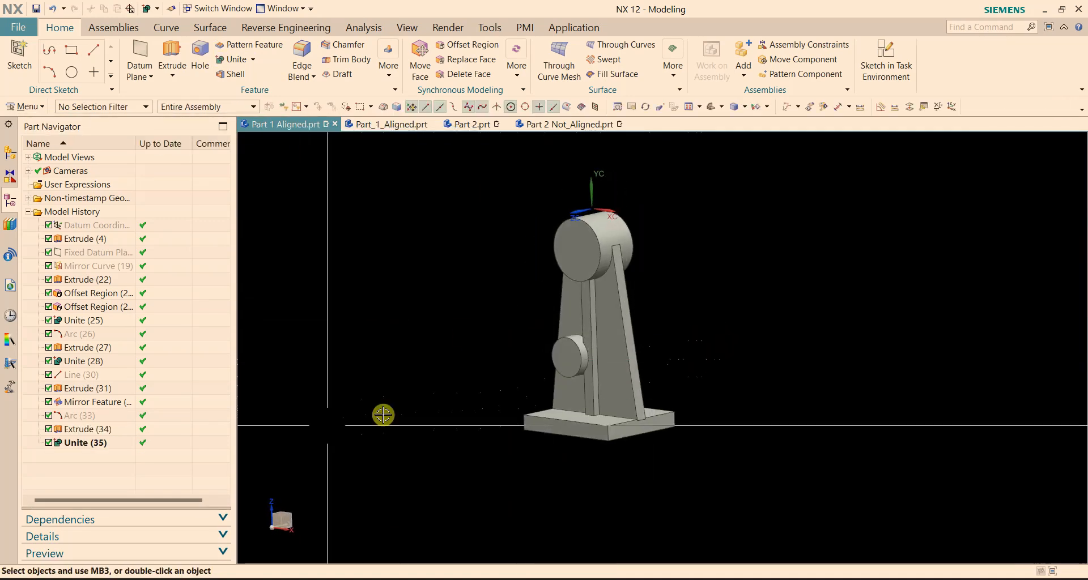
Suppress the last unite and mirror the small boss extrusion about the XC-YC plane to the bracket's other side.
left_click(49, 442)
left_click(568, 354)
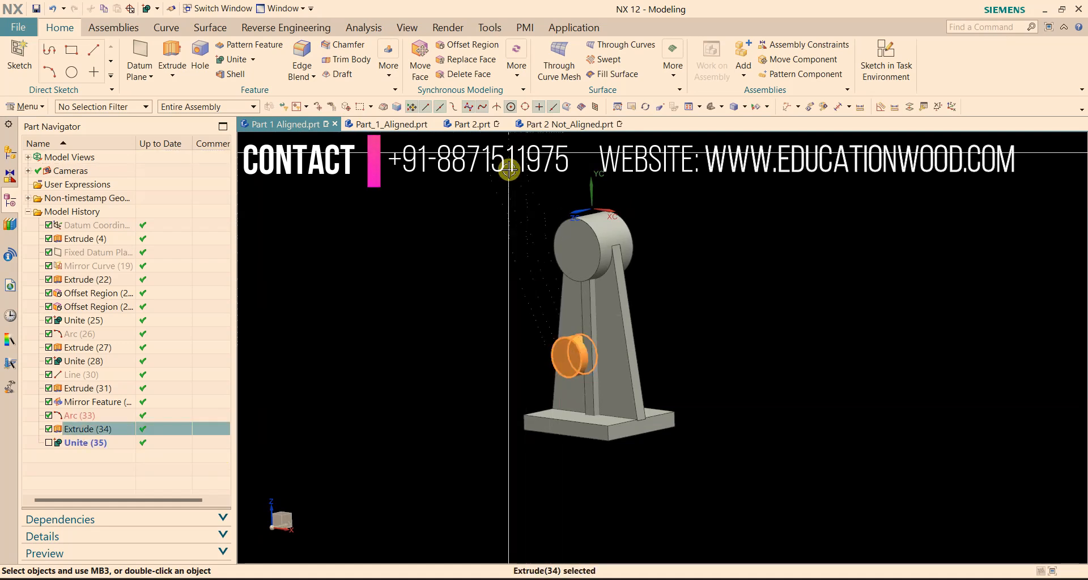
left_click(389, 63)
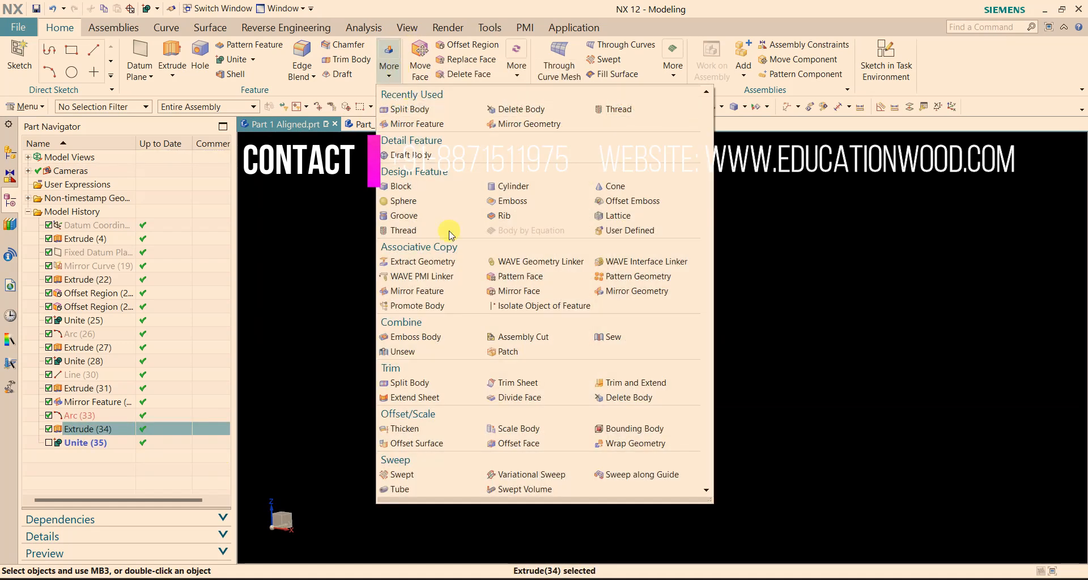
left_click(437, 291)
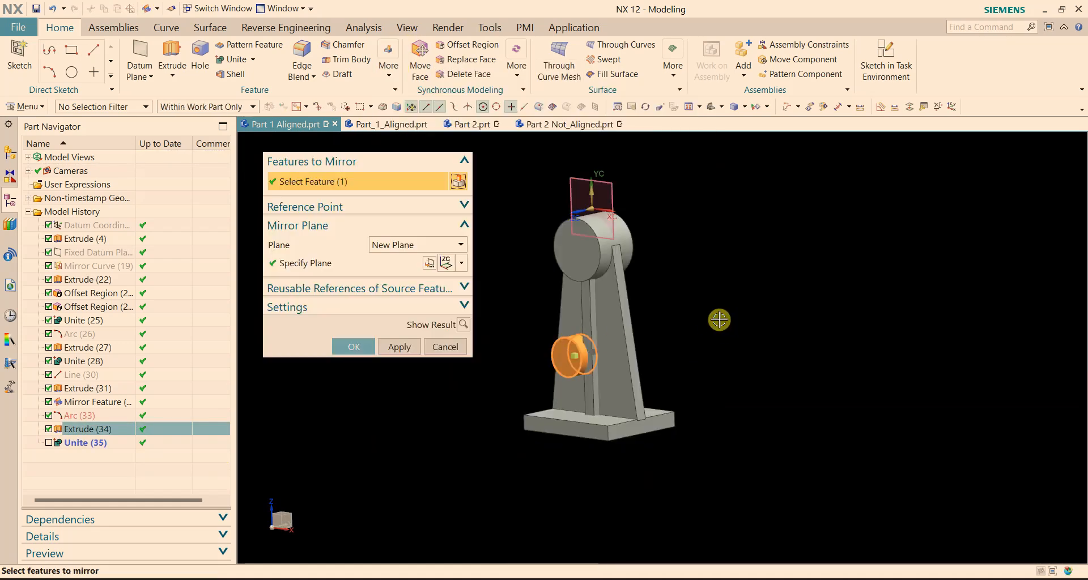
middle_click_drag(698, 344, 617, 217)
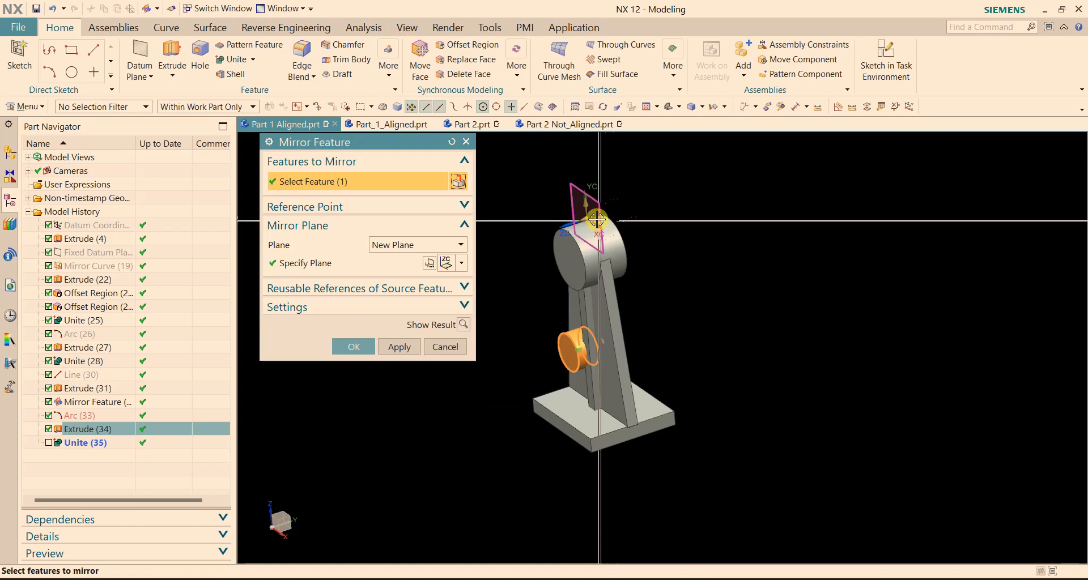
left_click(354, 347)
mouse_move(760, 323)
middle_mouse_down()
mouse_move(683, 343)
mouse_move(736, 310)
mouse_move(753, 317)
middle_mouse_up()
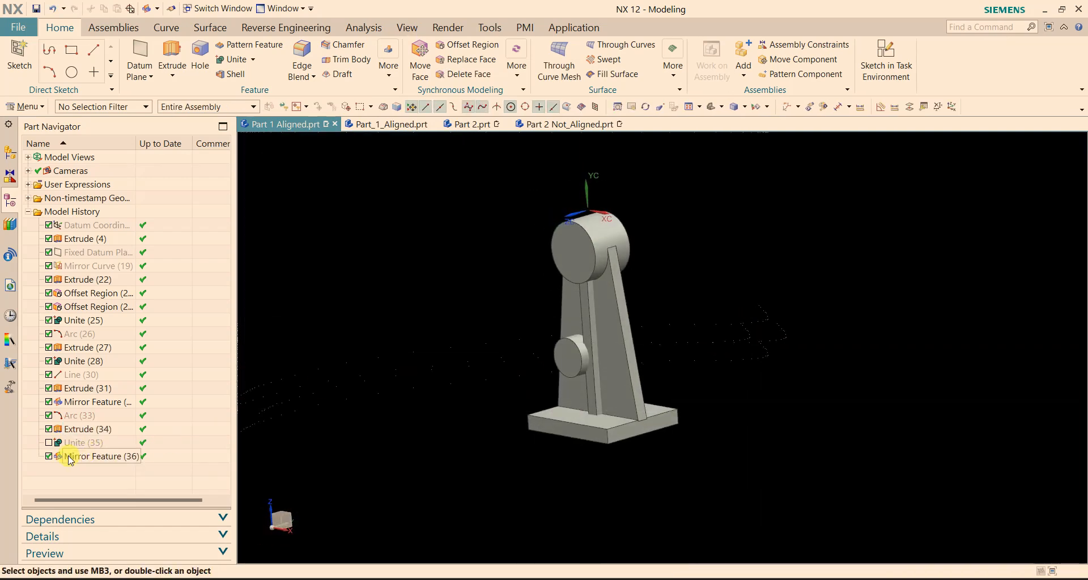
Reorder the last unite after the mirrored boss and try to edit its bodies to include that boss.
left_click_drag(81, 442, 65, 460)
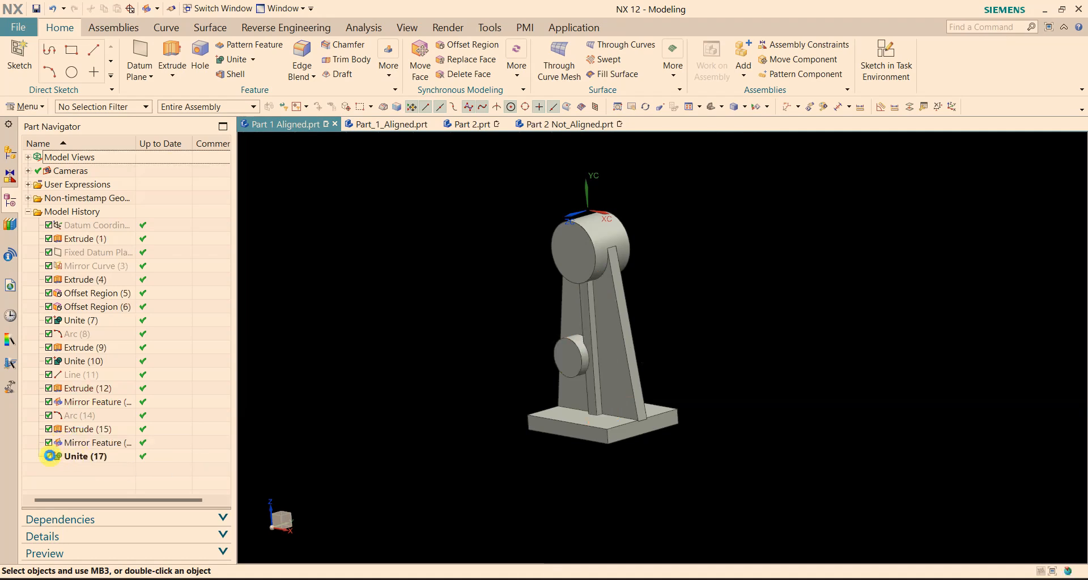
right_click(83, 460)
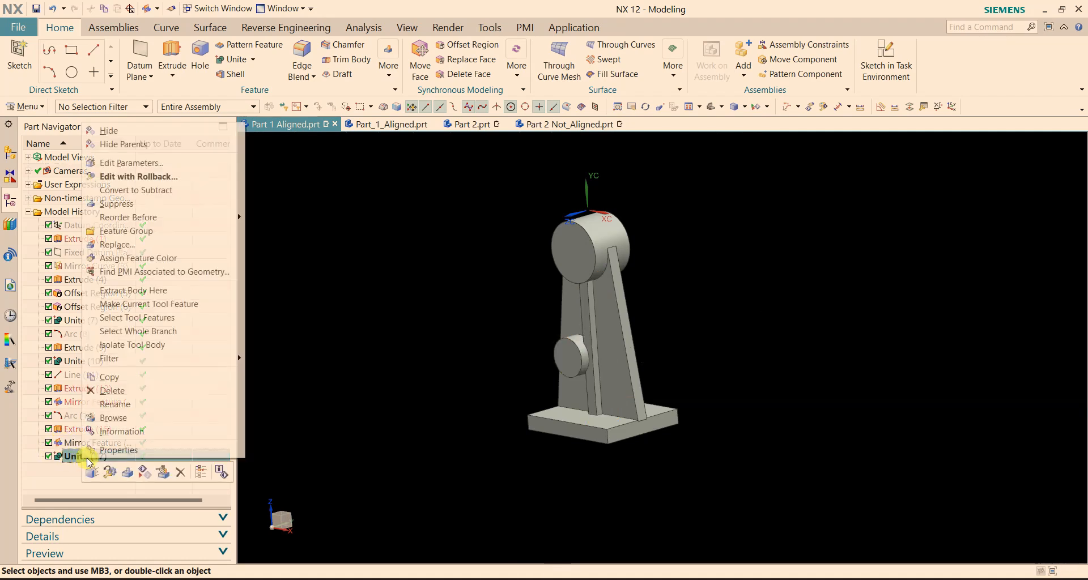
left_click(141, 178)
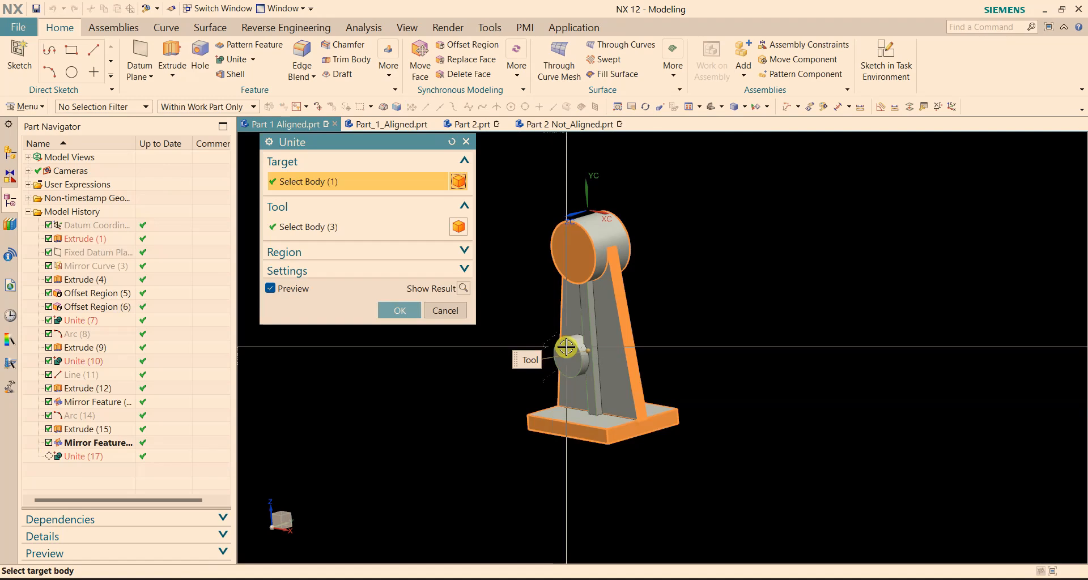
middle_click_drag(717, 331, 703, 347)
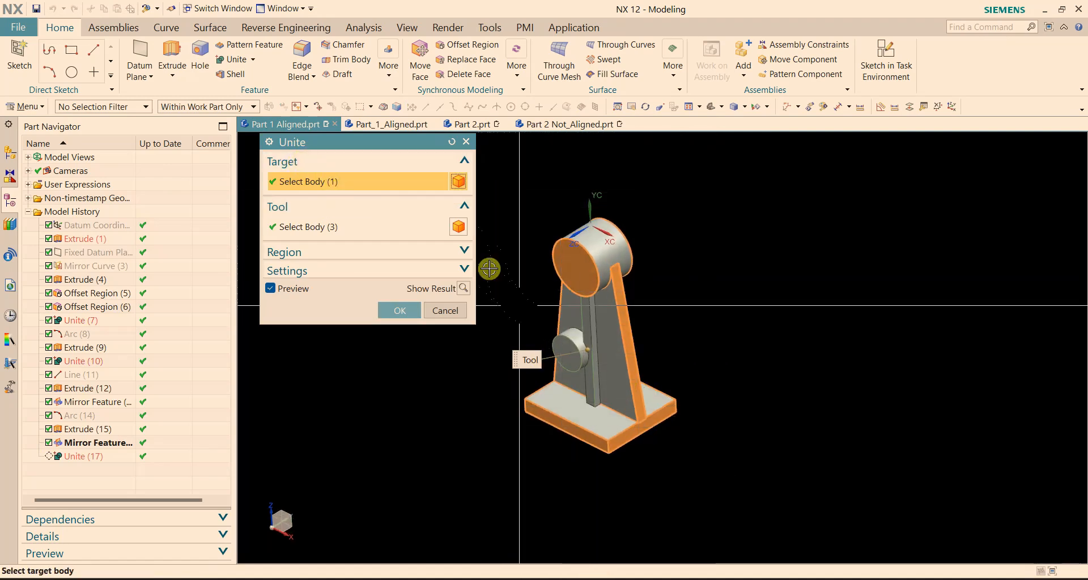
left_click(568, 338)
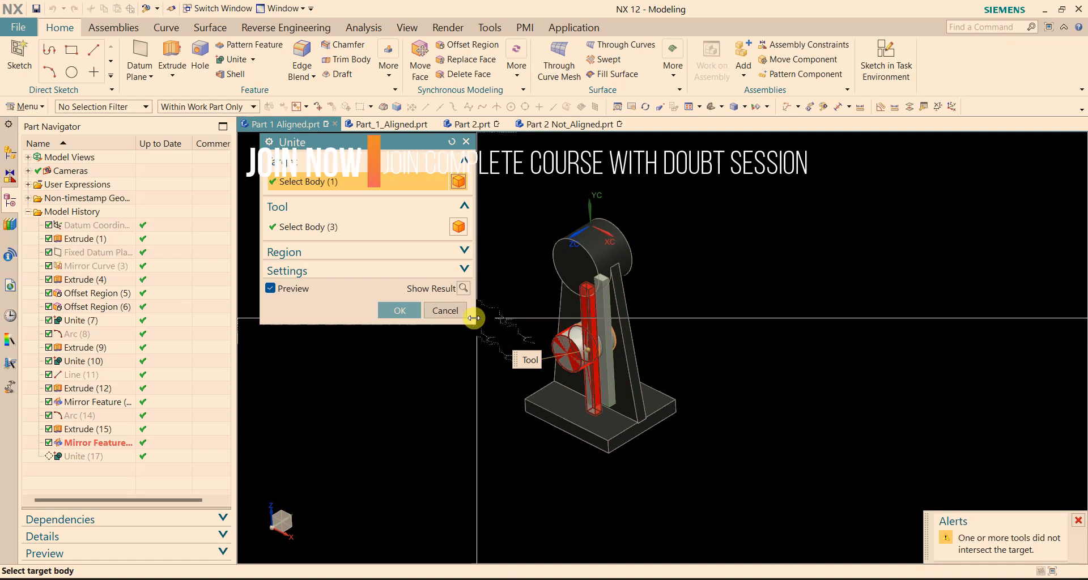
left_click(446, 310)
Delete the last unite and create a new one joining the bracket body with both ribs and both small bosses.
right_click(116, 456)
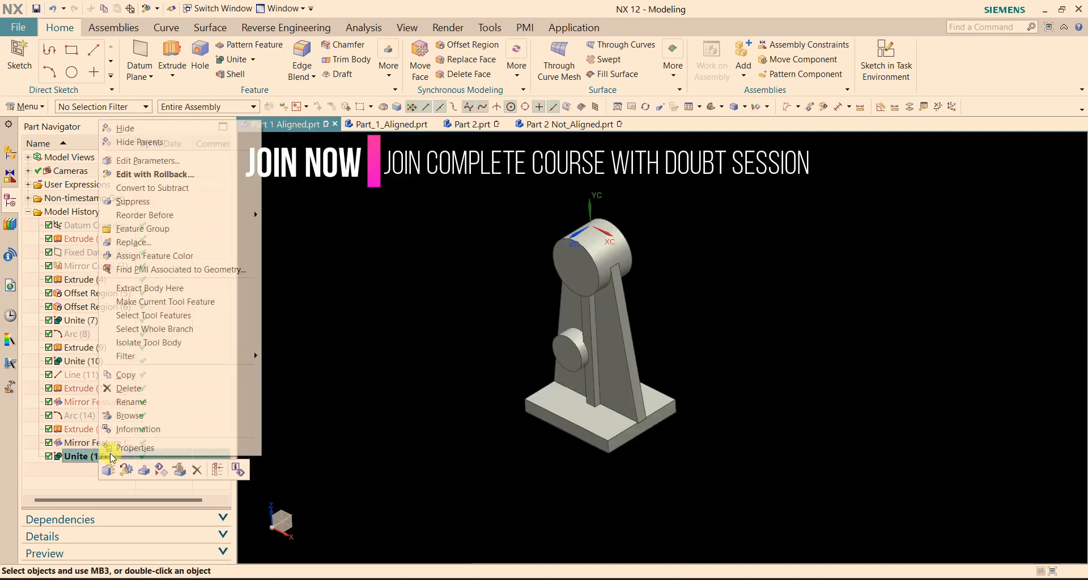
left_click(156, 388)
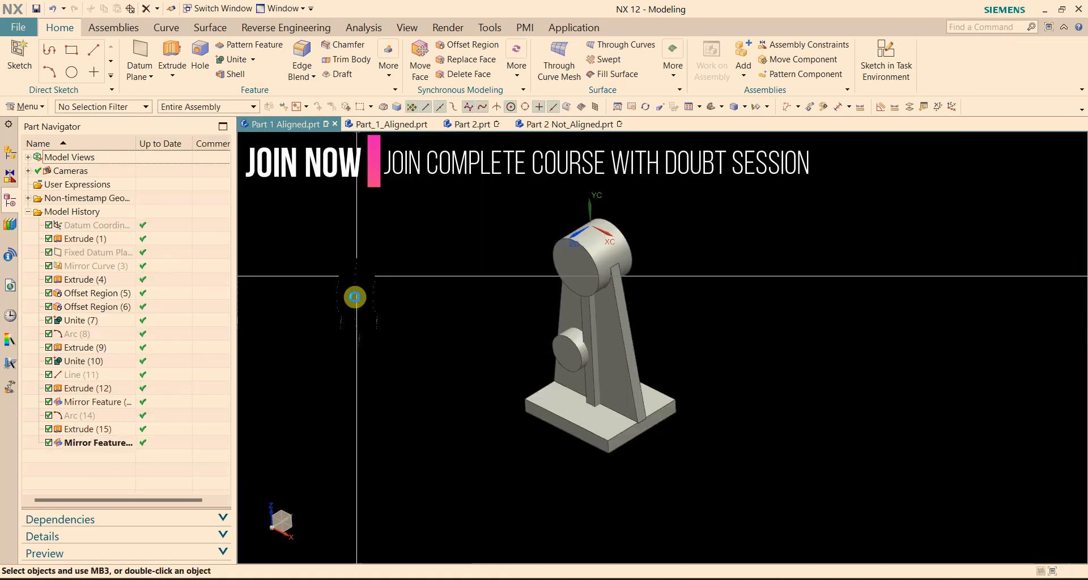
left_click(235, 65)
left_click(585, 461)
scroll(838, 464, "down", 3)
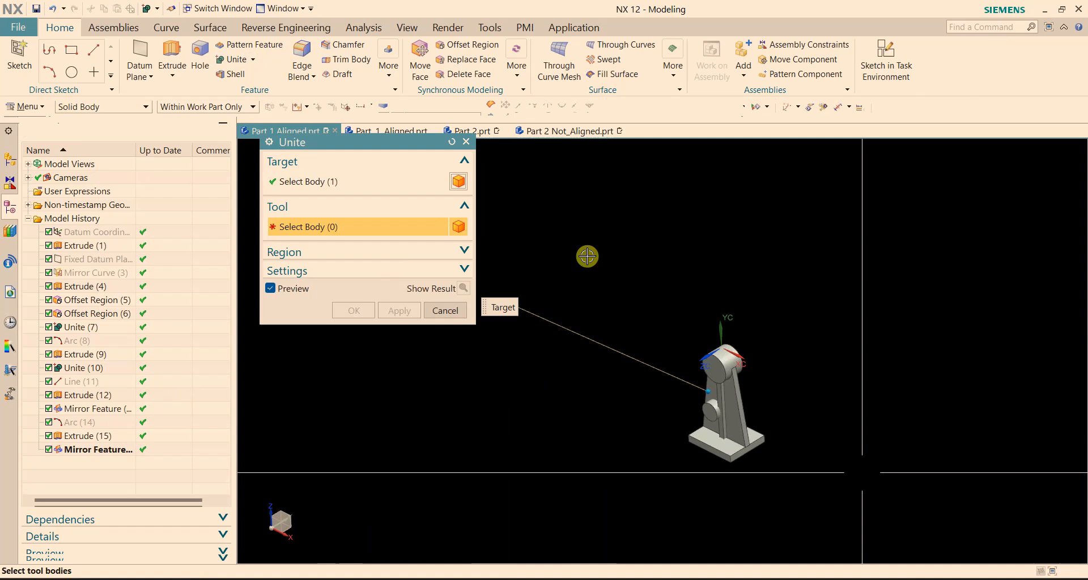
left_click_drag(587, 256, 856, 496)
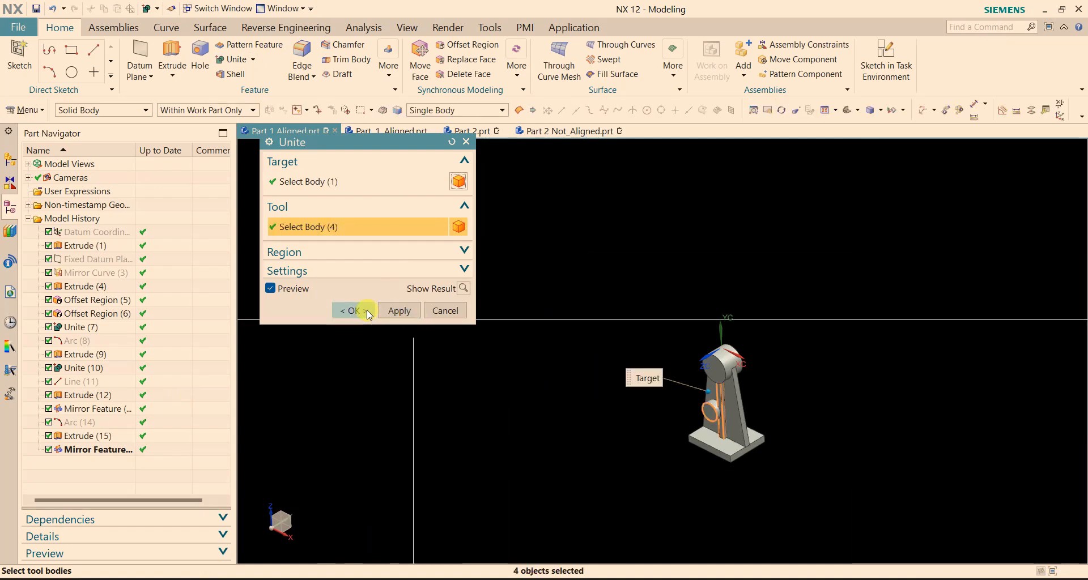
left_click(367, 310)
scroll(801, 437, "up", 5)
scroll(719, 458, "up", 2)
mouse_move(750, 464)
middle_mouse_down()
mouse_move(764, 440)
mouse_move(758, 455)
middle_mouse_up()
scroll(759, 455, "down", 2)
scroll(764, 459, "up", 1)
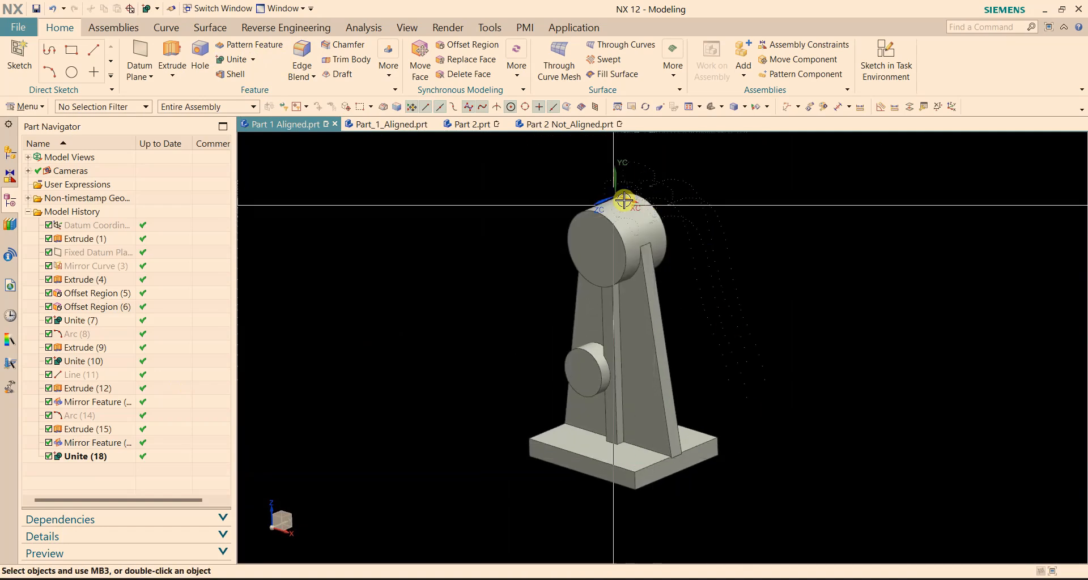
Show the scanned facet body again over the united solid and compare the remaining details.
middle_click_drag(721, 362, 741, 386)
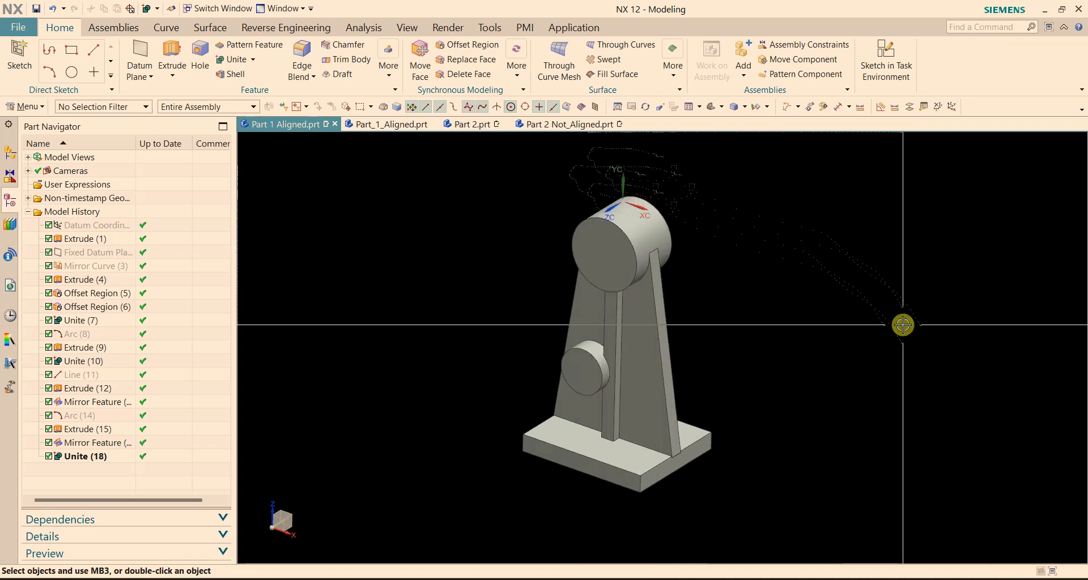
key("ctrl+shift+k")
left_click(636, 332)
left_click(404, 286)
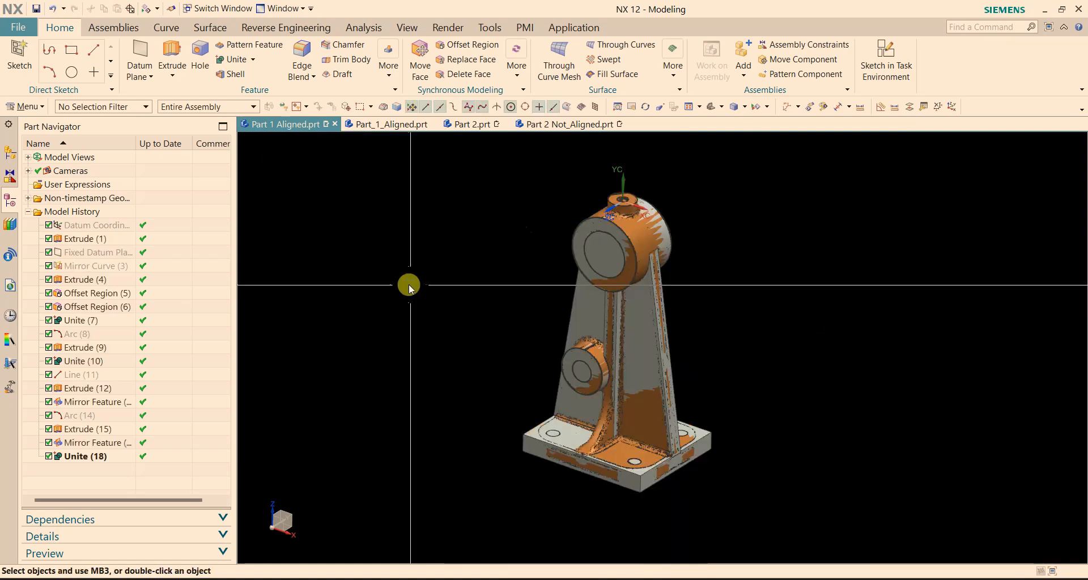
scroll(616, 229, "up", 5)
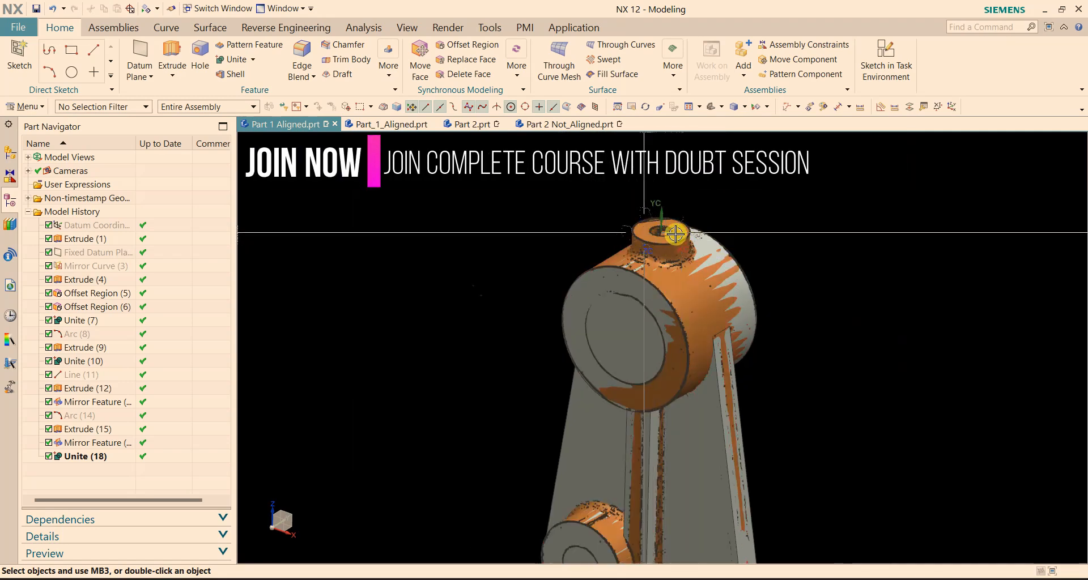
scroll(666, 240, "down", 5)
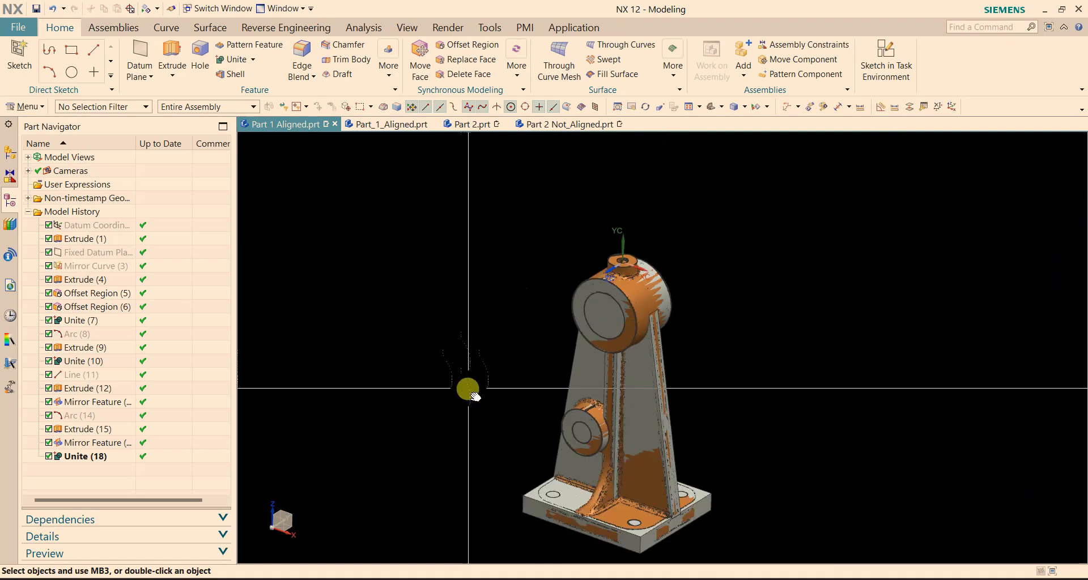
middle_click_drag(468, 389, 469, 343, "shift")
scroll(584, 512, "up", 1)
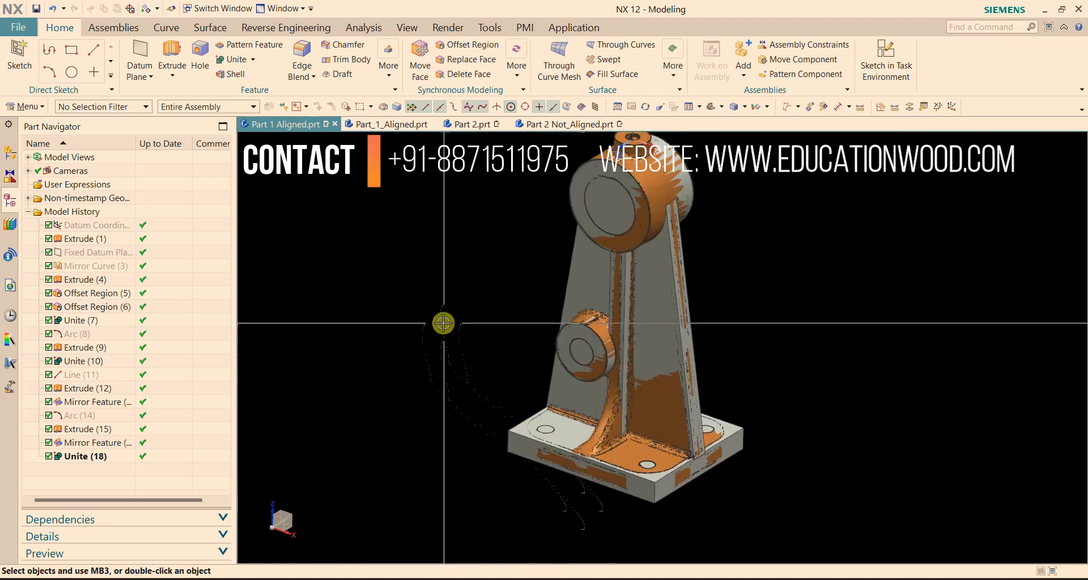
Blend the four vertical corner edges of the base plate with a 16 mm circular radius.
middle_click_drag(445, 376, 379, 226)
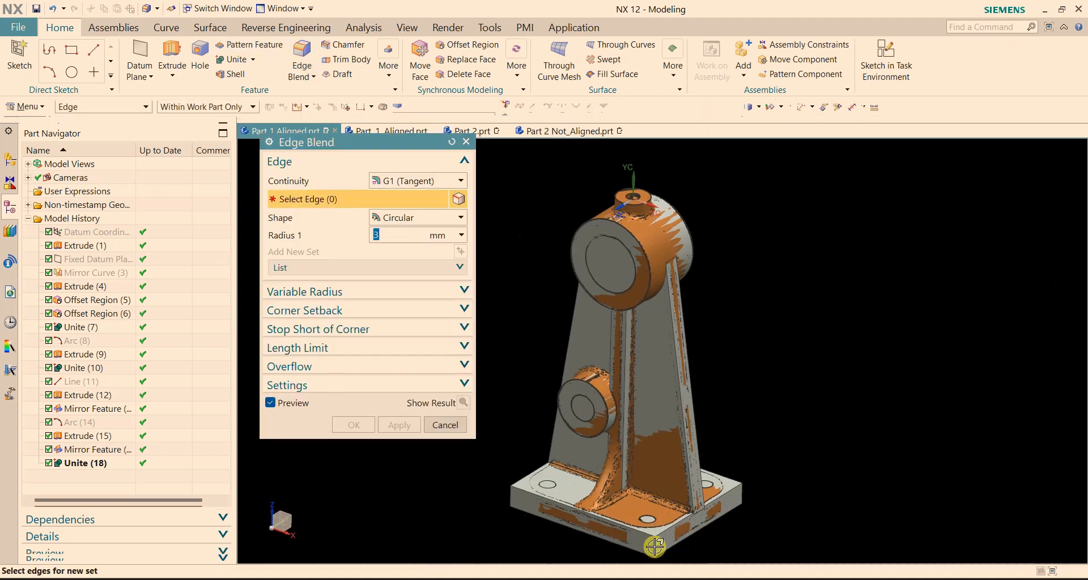
left_click(514, 507)
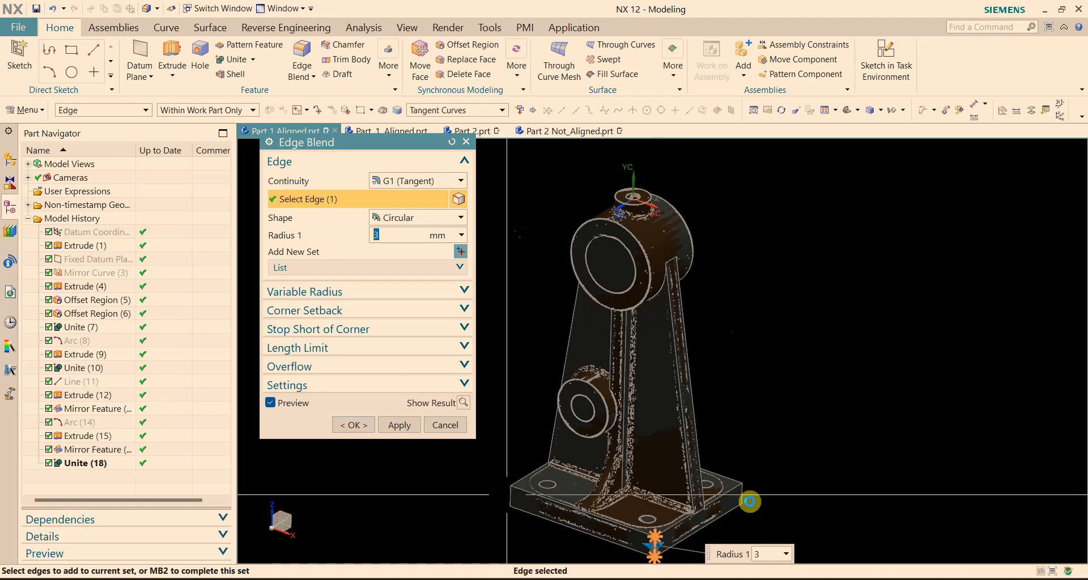
middle_click_drag(800, 493, 912, 476)
middle_click_drag(907, 491, 821, 496)
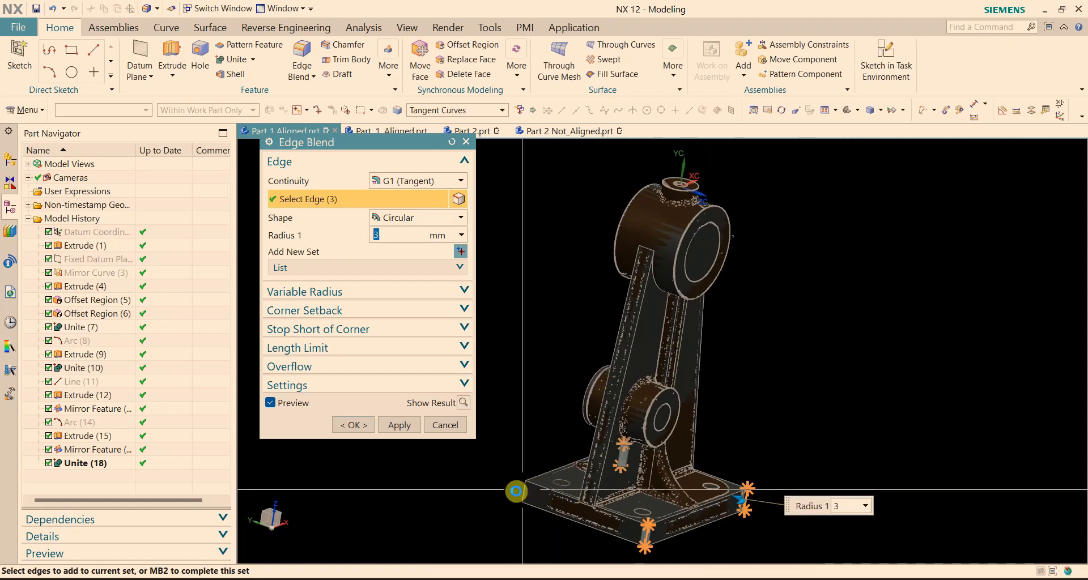
left_click(522, 490)
type("1")
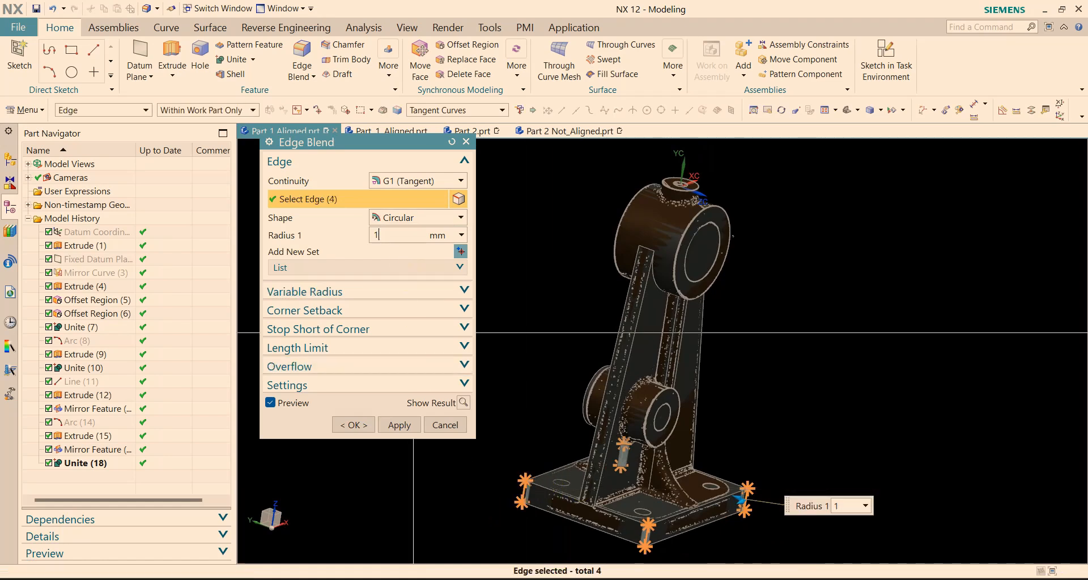
type("6")
key("Return")
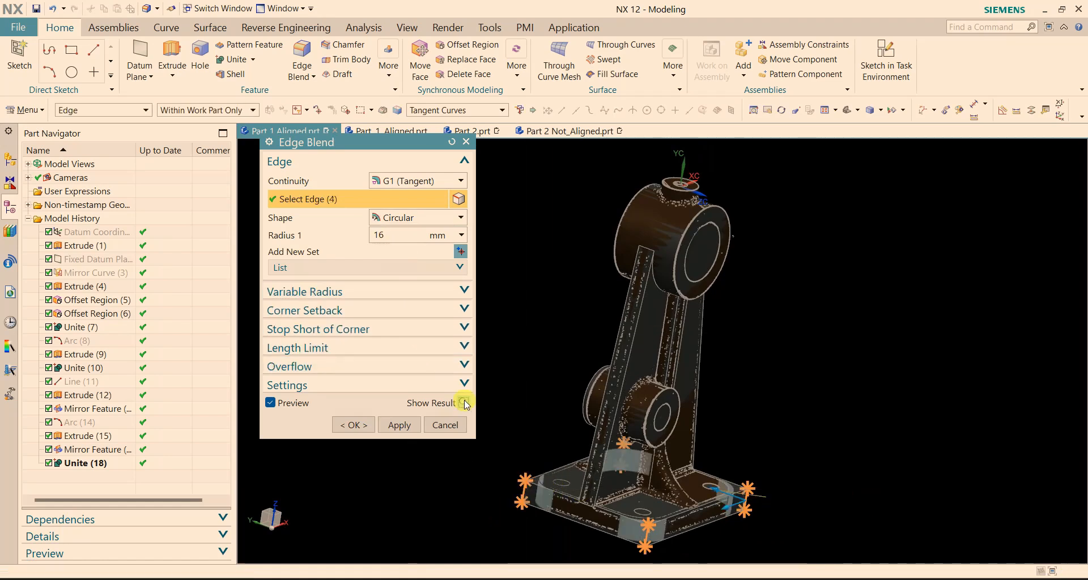
left_click(464, 403)
middle_click_drag(891, 396, 782, 406)
left_click(399, 425)
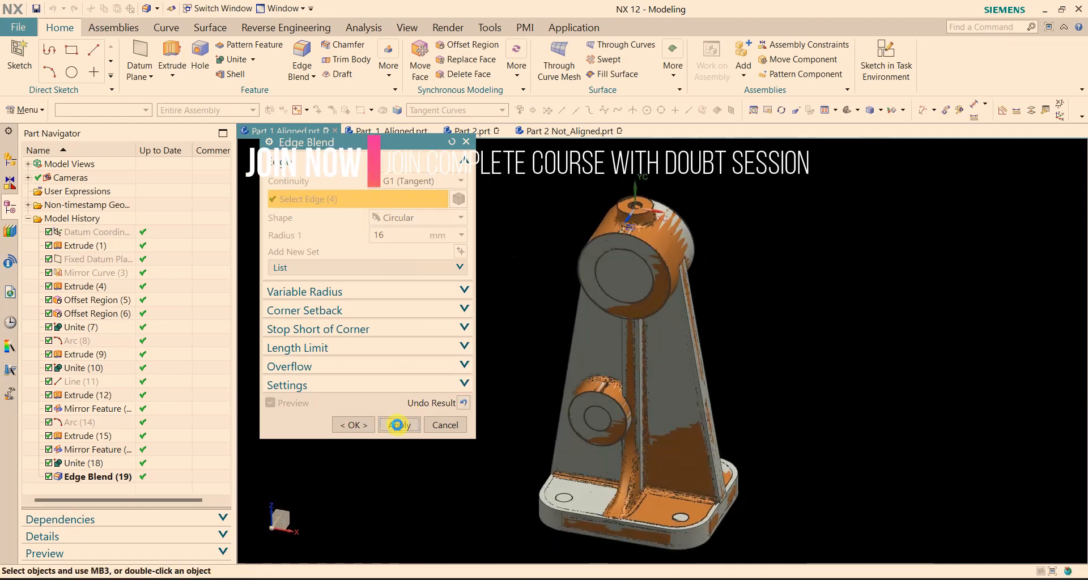
scroll(633, 504, "up", 5)
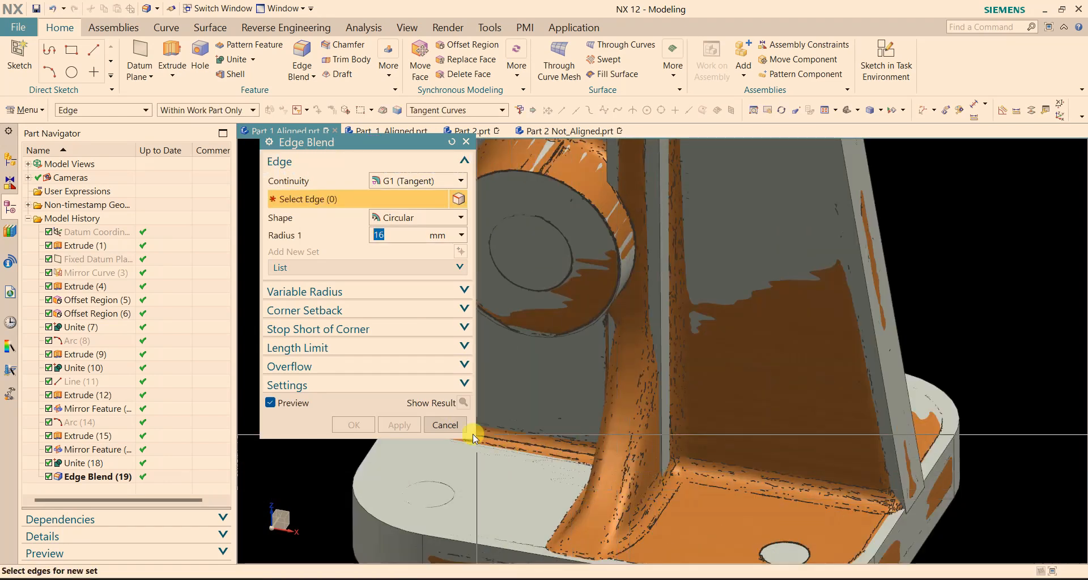
left_click(447, 425)
Hide the scanned facet body and blend the edges where the two boss-side ribs meet the base plate with a 32 mm radius.
scroll(655, 454, "down", 3)
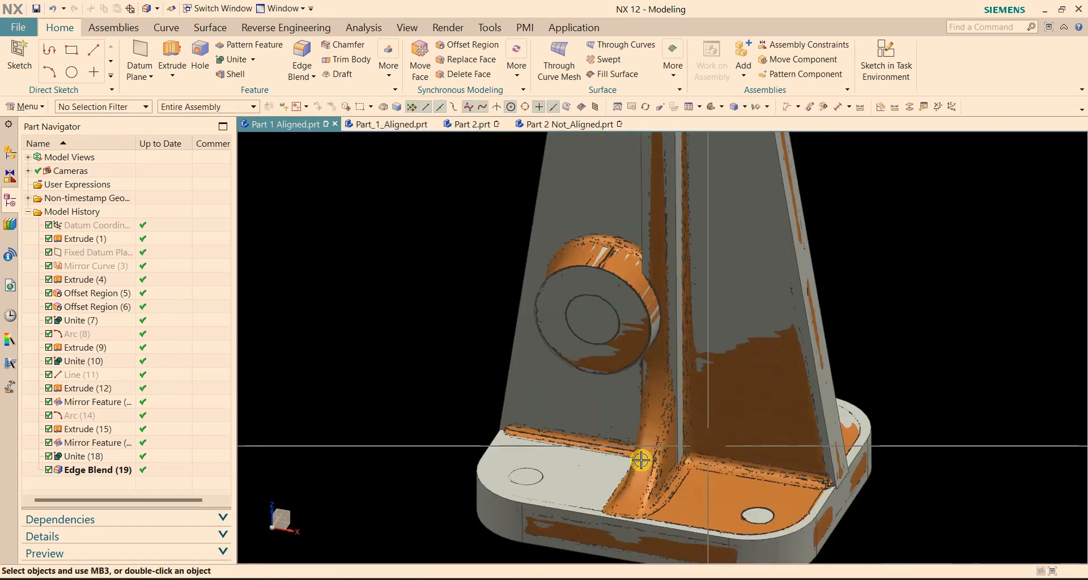
right_click(670, 270)
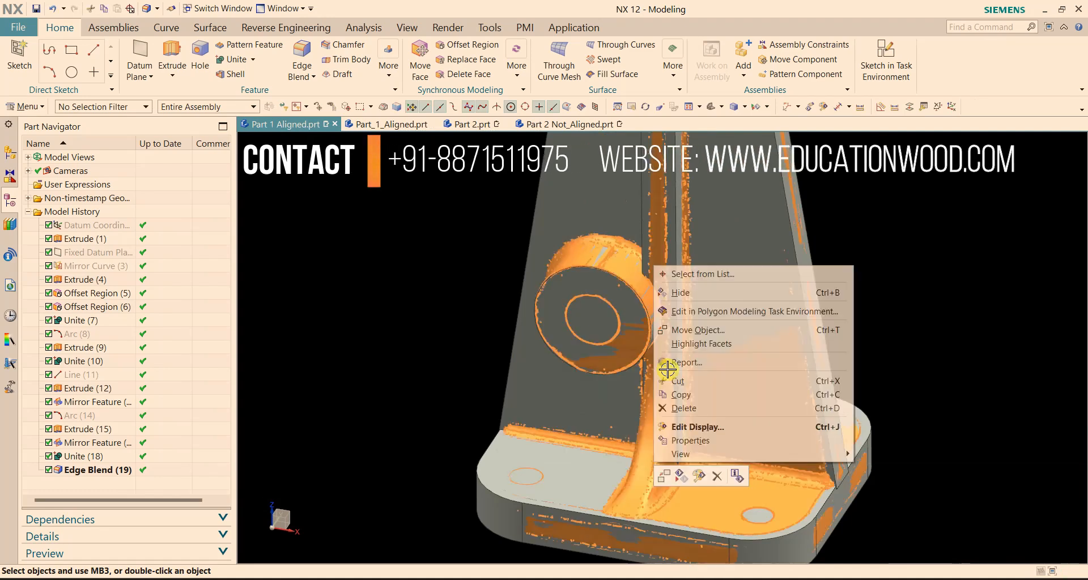
left_click(686, 292)
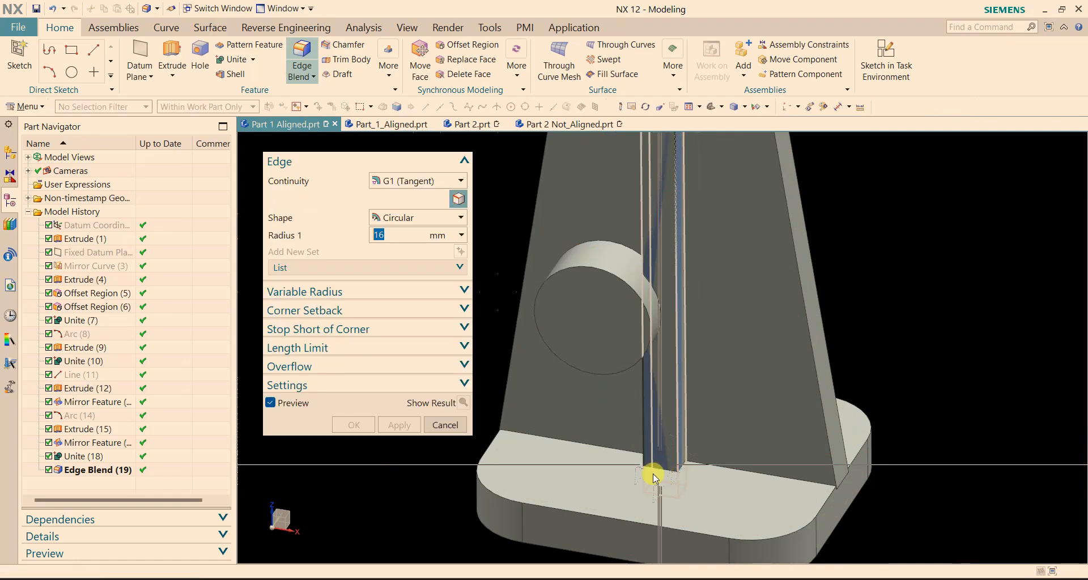
left_click(659, 469)
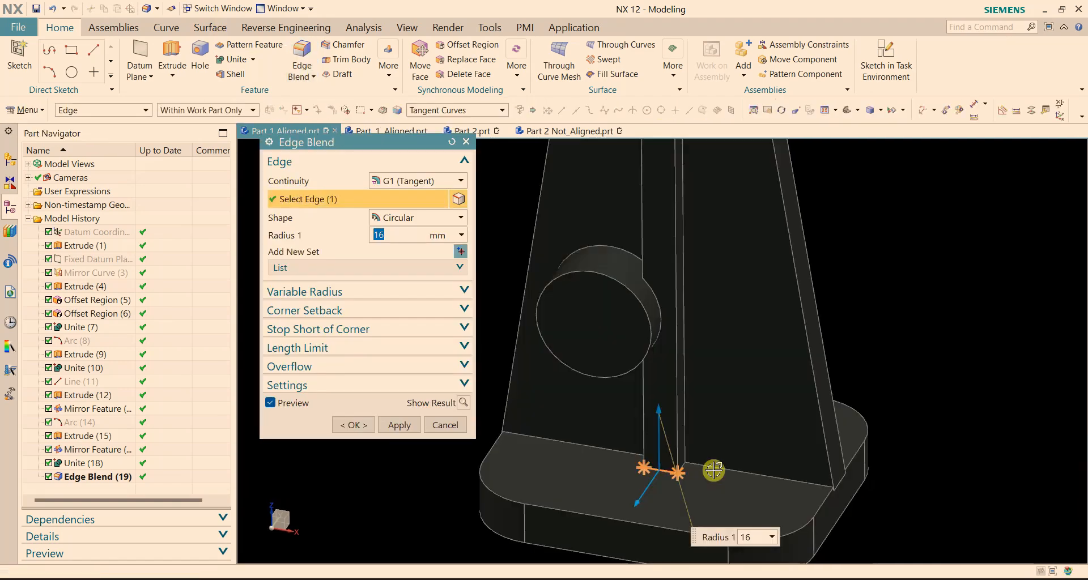
type("32")
key("Return")
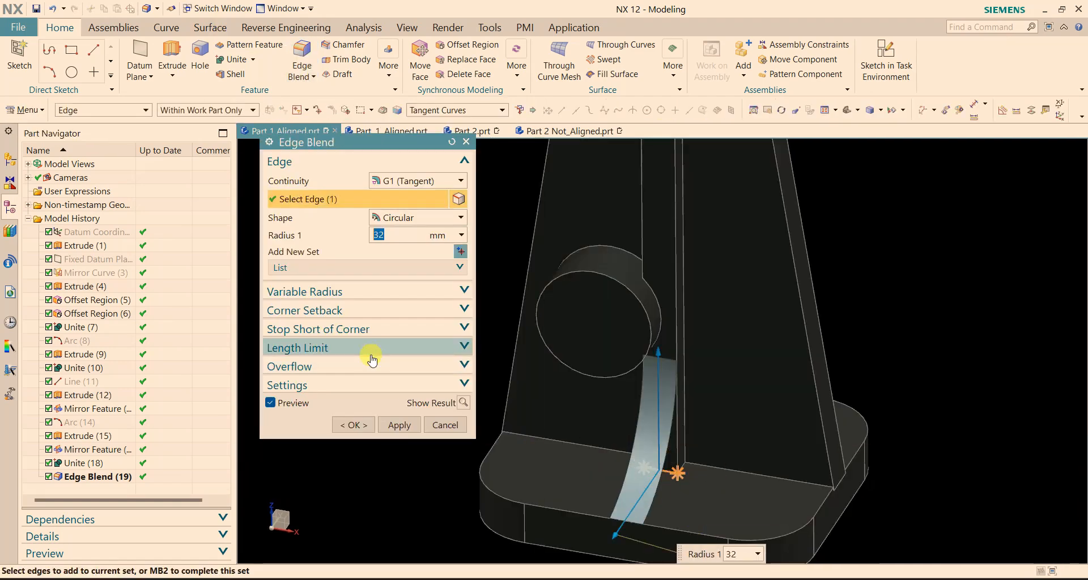
middle_click_drag(955, 323, 893, 328)
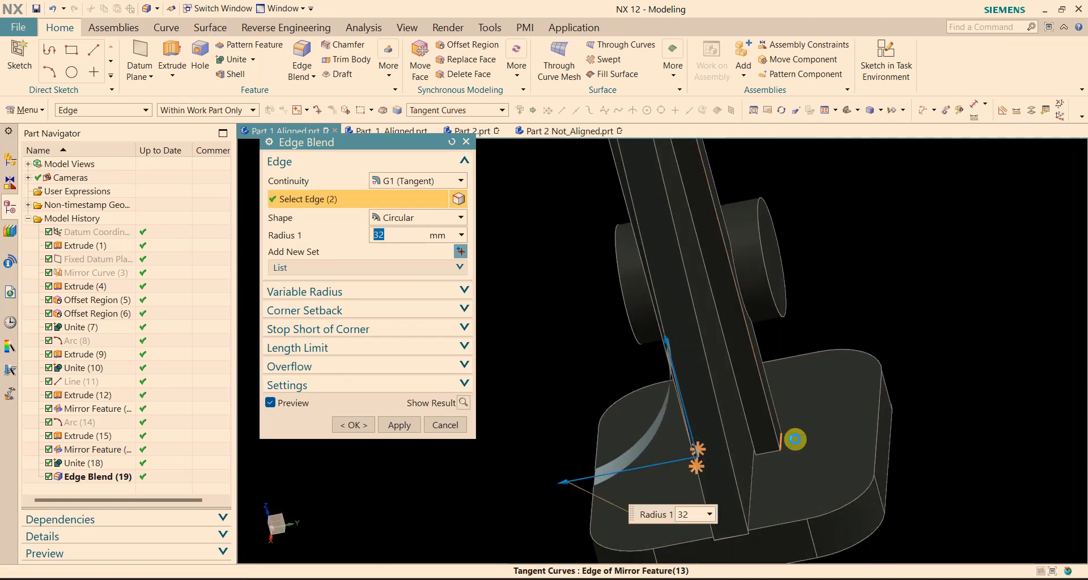
left_click(785, 439)
middle_click_drag(901, 351, 903, 296)
left_click(400, 425)
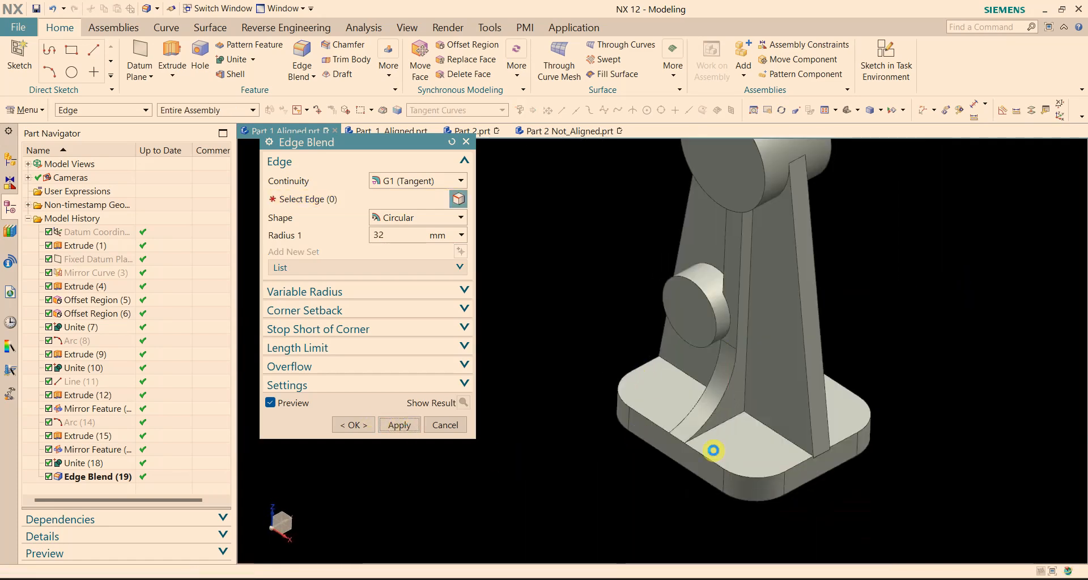
left_click(446, 426)
scroll(499, 472, "down", 3)
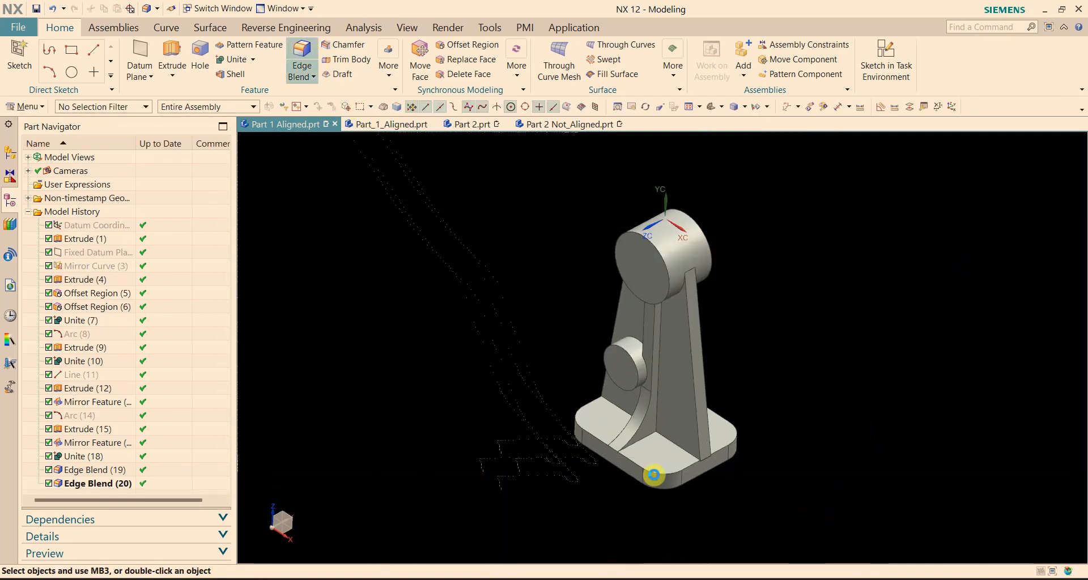
left_click(447, 427)
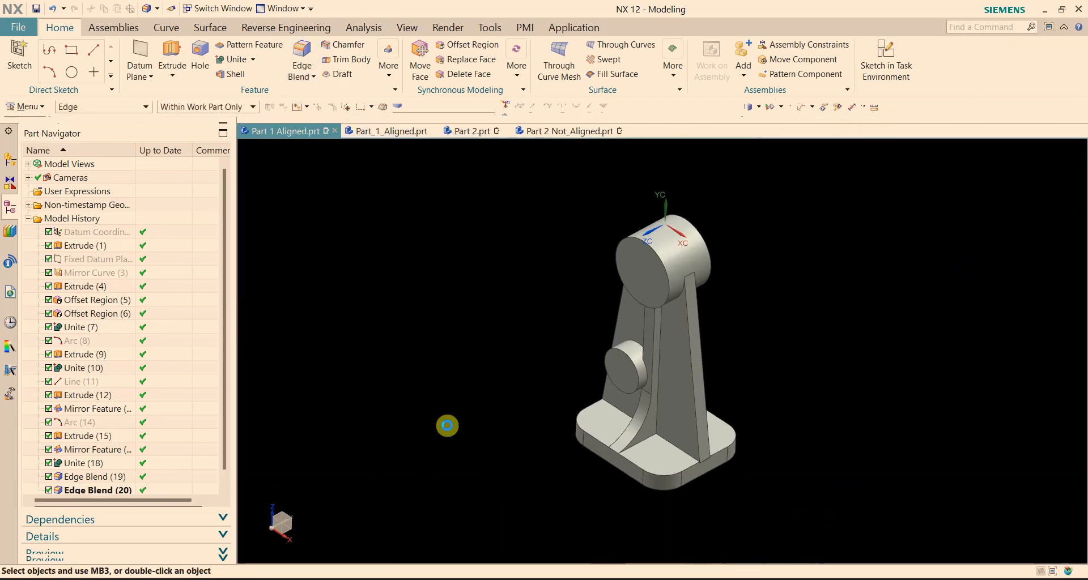
Show the scanned facet body again over the blended solid.
key("ctrl+shift+k")
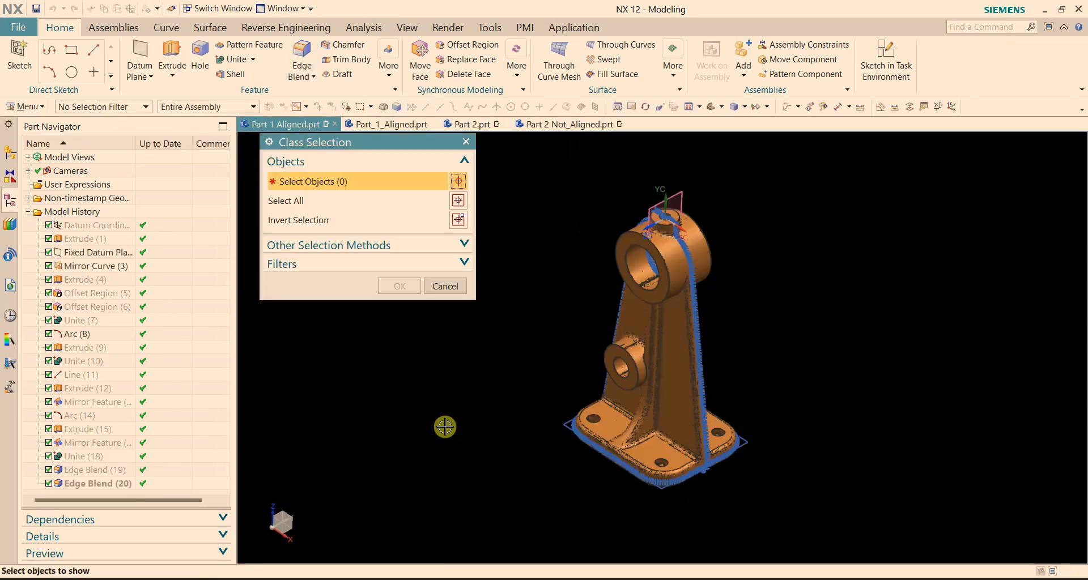
left_click(674, 354)
left_click(399, 286)
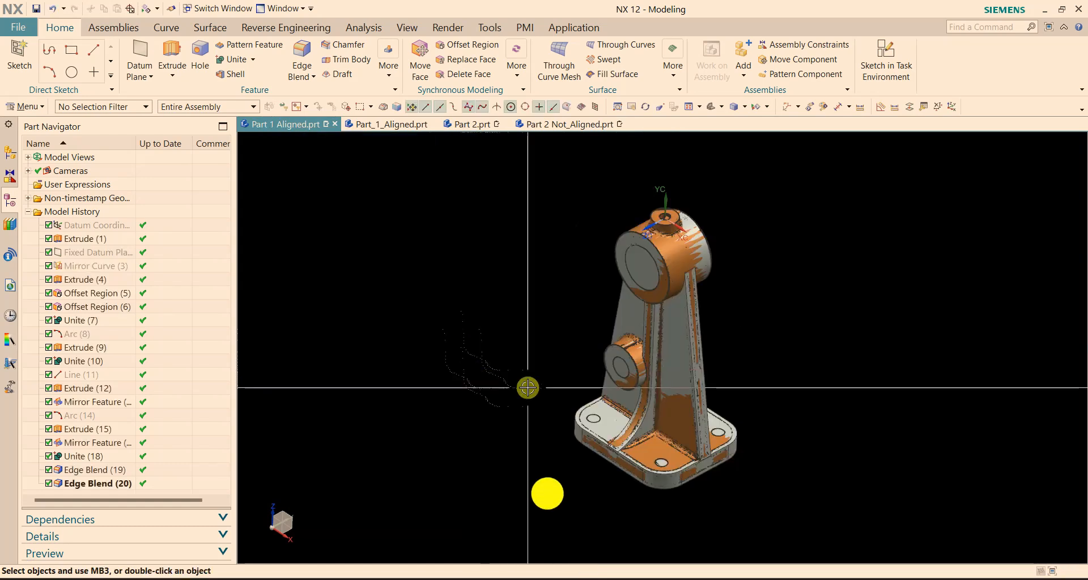
scroll(528, 387, "up", 1)
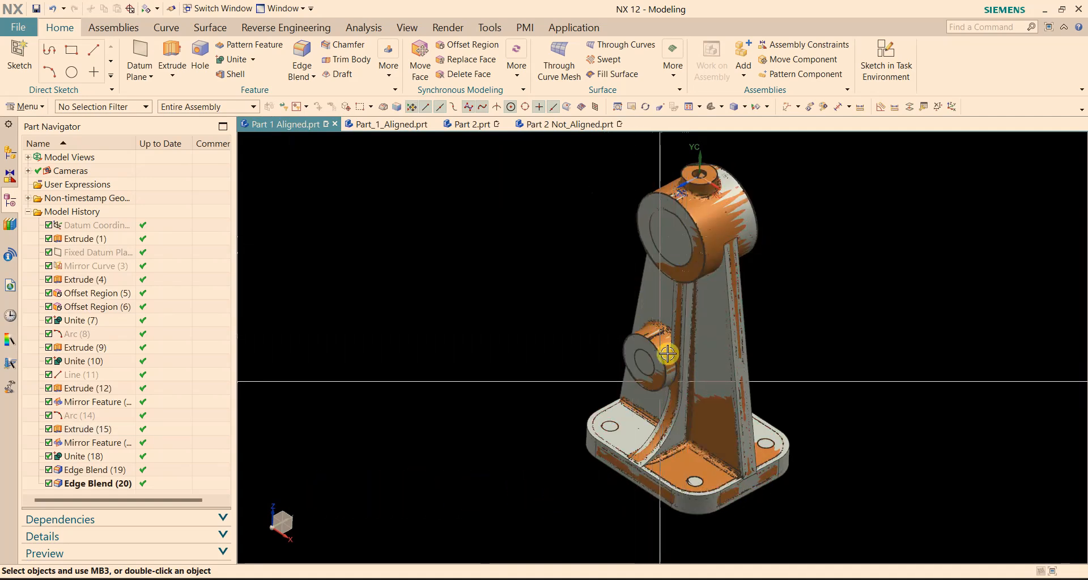
Switch to Part_1_Aligned.prt and examine the finished bracket's bosses, holes and edge blends as a reference.
mouse_move(625, 277)
left_mouse_down()
mouse_move(549, 250)
mouse_move(486, 253)
mouse_move(447, 233)
mouse_move(406, 125)
left_mouse_up()
left_click(407, 124)
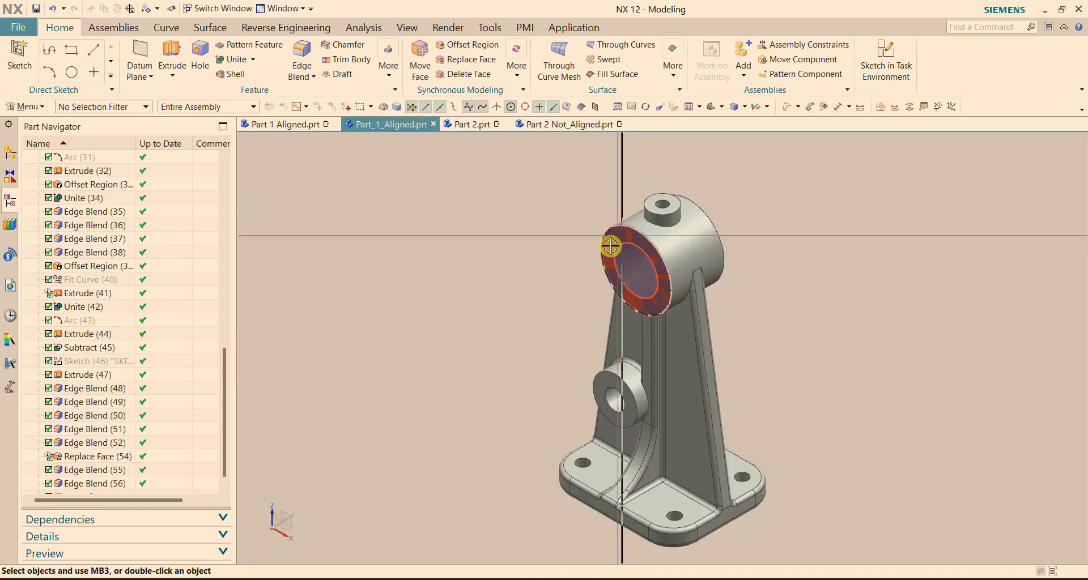
mouse_move(610, 246)
left_mouse_down()
mouse_move(510, 391)
mouse_move(457, 444)
mouse_move(963, 542)
left_mouse_up()
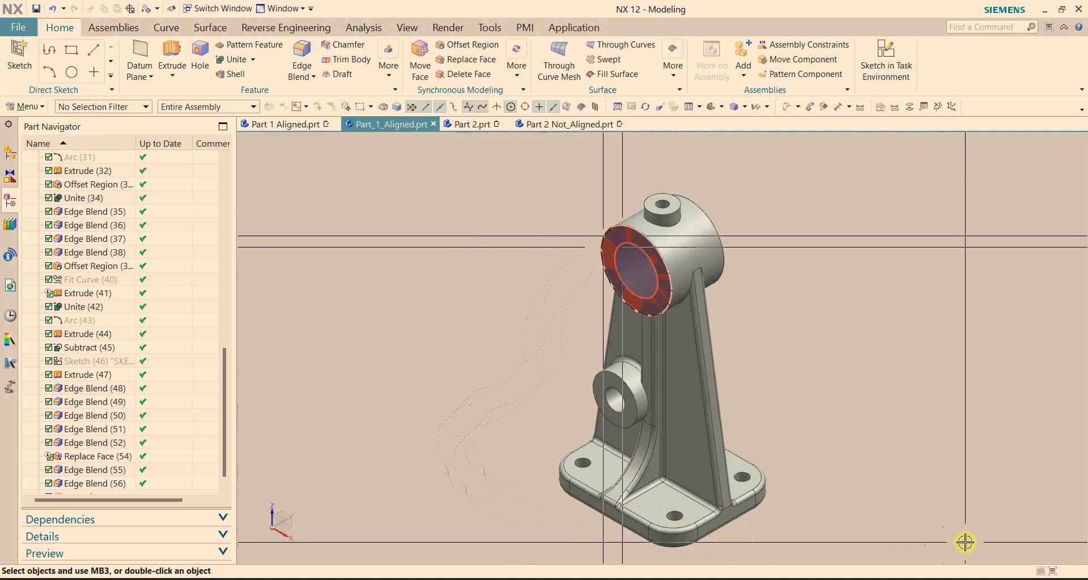
middle_click_drag(909, 529, 884, 476, "shift")
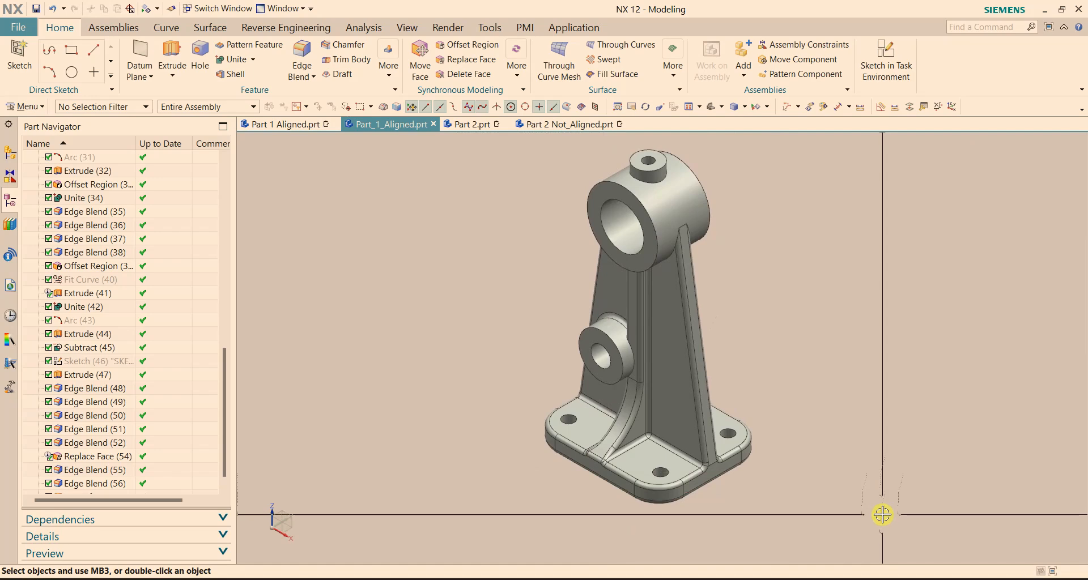